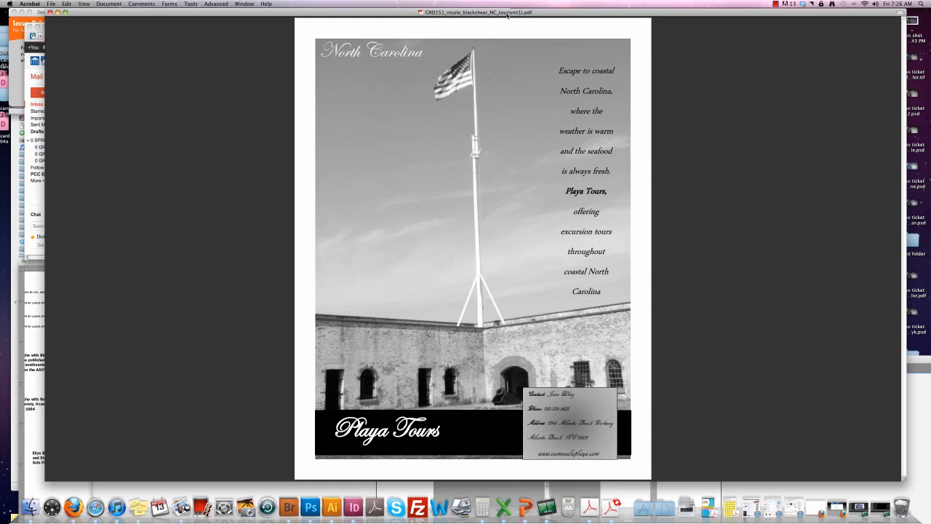
Minimize the reviewed Playa Tours ad PDF in Acrobat to the Dock.
{"action": "left_click", "coordinate": [57, 12]}
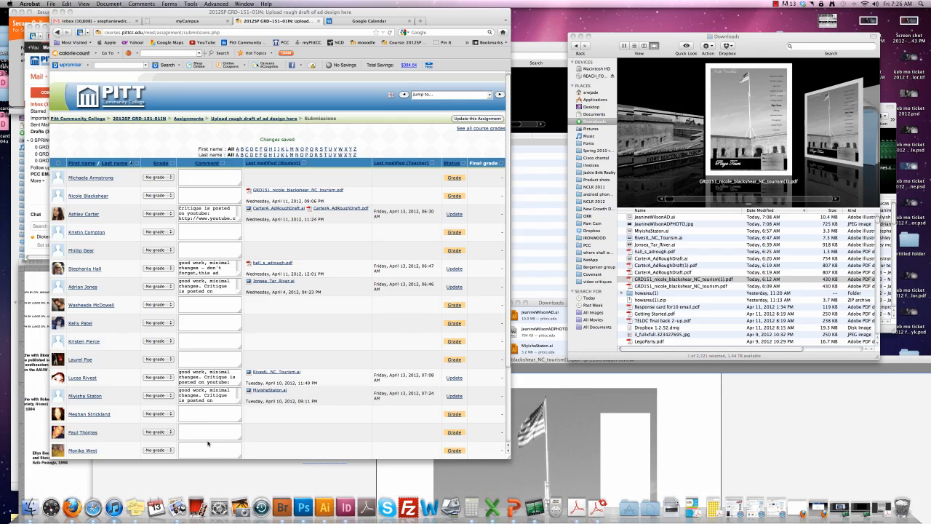
Move the grouped NC layout artwork off the artboard onto the pasteboard at left.
{"action": "left_click", "coordinate": [217, 473]}
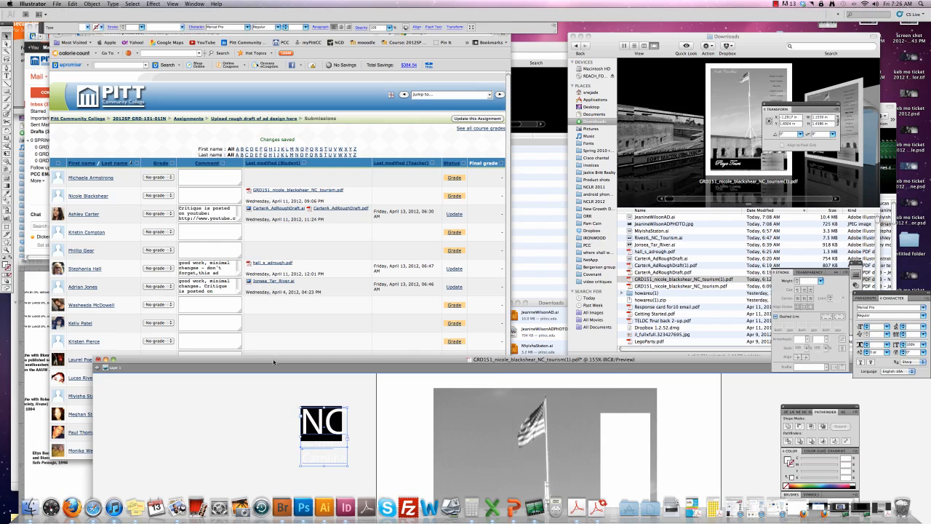
{"action": "left_click_drag", "start_coordinate": [274, 359], "coordinate": [161, 32]}
{"action": "left_click", "coordinate": [498, 128]}
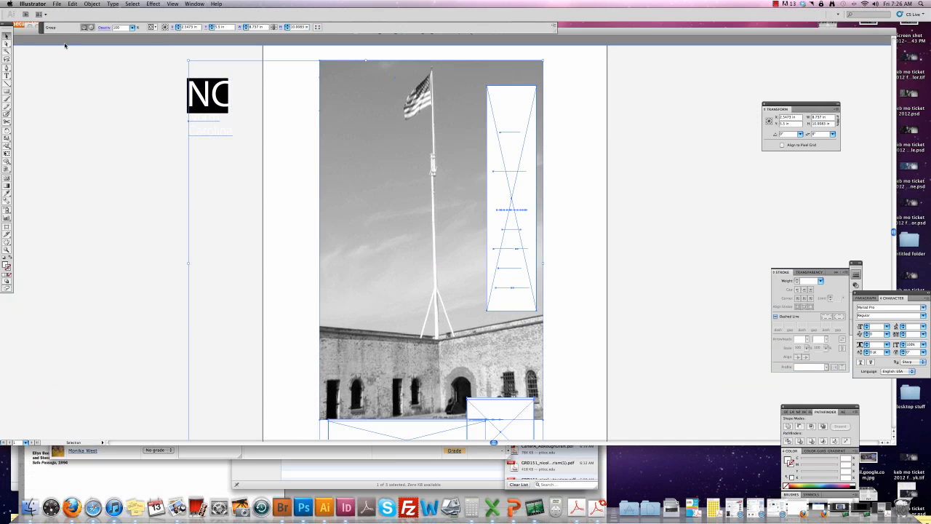
{"action": "left_click_drag", "start_coordinate": [29, 32], "coordinate": [115, 42]}
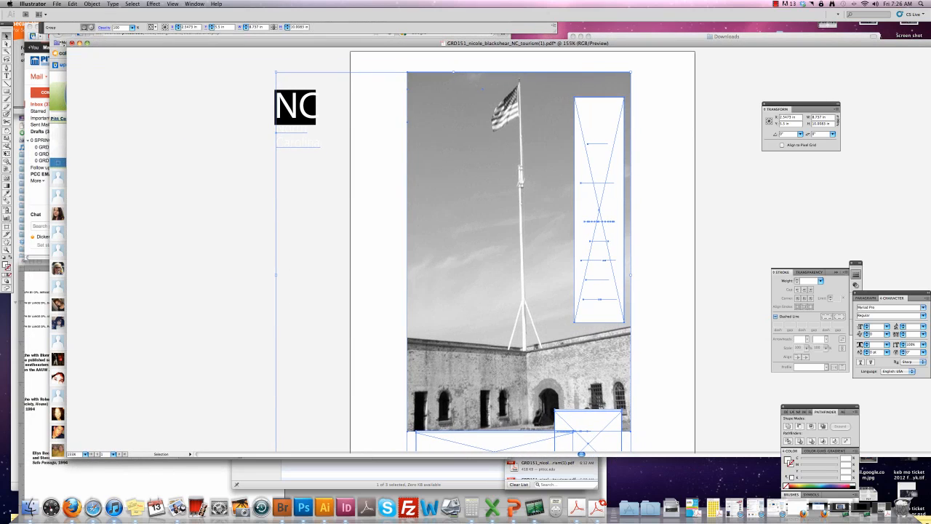
{"action": "left_click", "coordinate": [167, 112]}
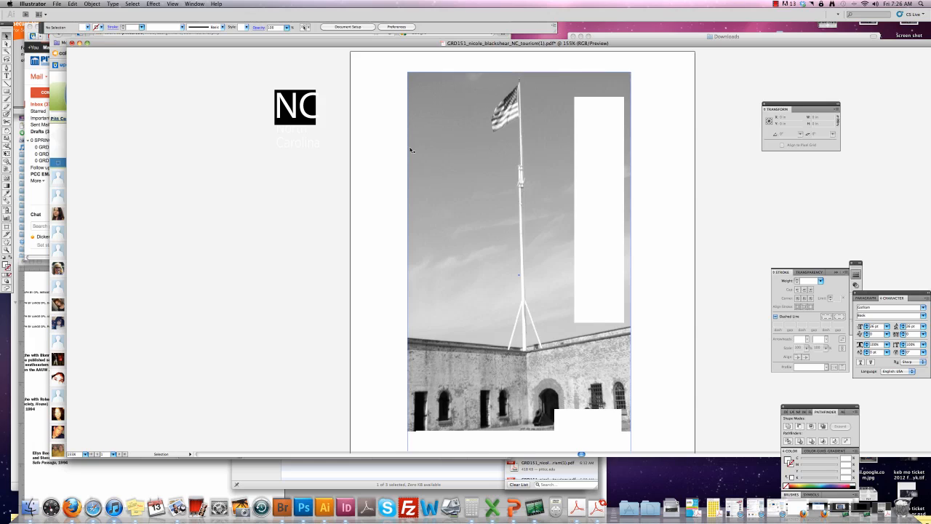
{"action": "left_click", "coordinate": [415, 174]}
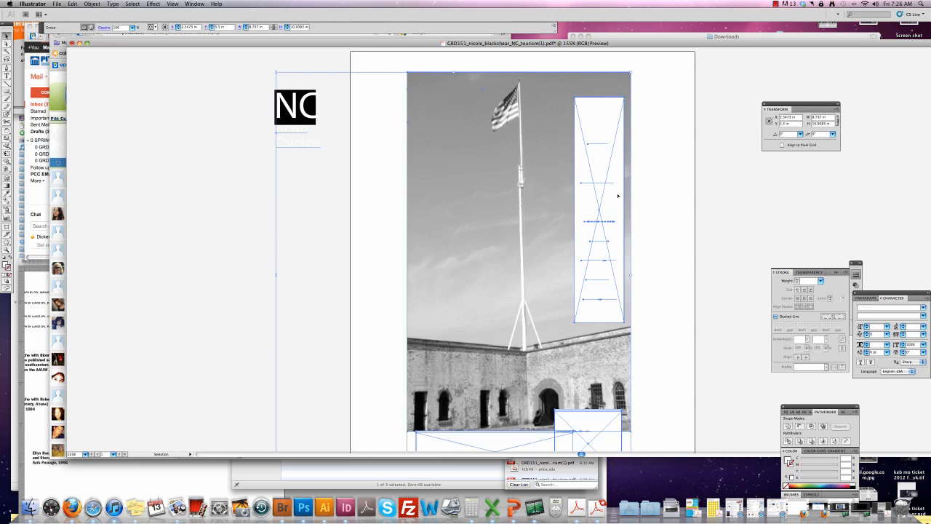
{"action": "left_click", "coordinate": [652, 114]}
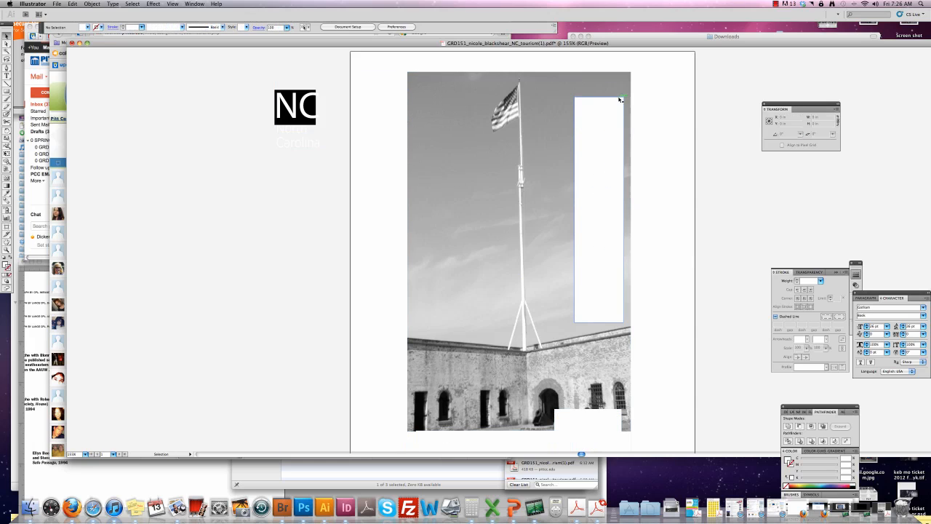
{"action": "left_click", "coordinate": [618, 99]}
{"action": "left_click_drag", "start_coordinate": [616, 100], "coordinate": [301, 110]}
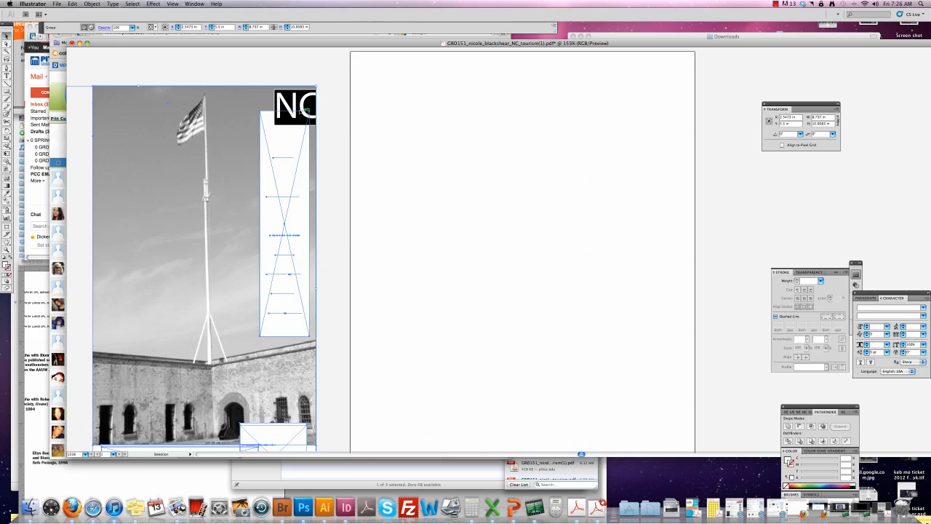
{"action": "left_click", "coordinate": [137, 64]}
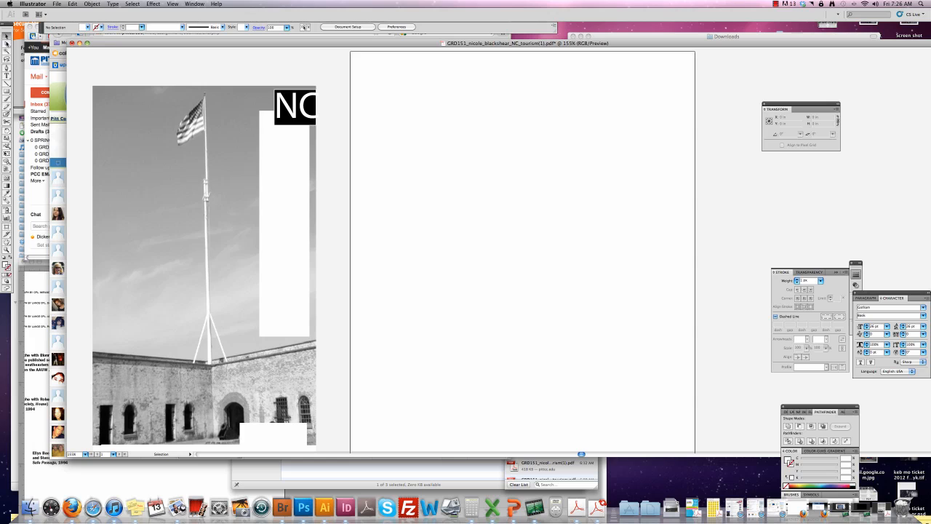
With Direct Selection, drag the fort-and-flagpole photo alone back onto the artboard.
{"action": "key", "text": "a"}
{"action": "left_click", "coordinate": [149, 111]}
{"action": "left_click_drag", "start_coordinate": [149, 111], "coordinate": [472, 104]}
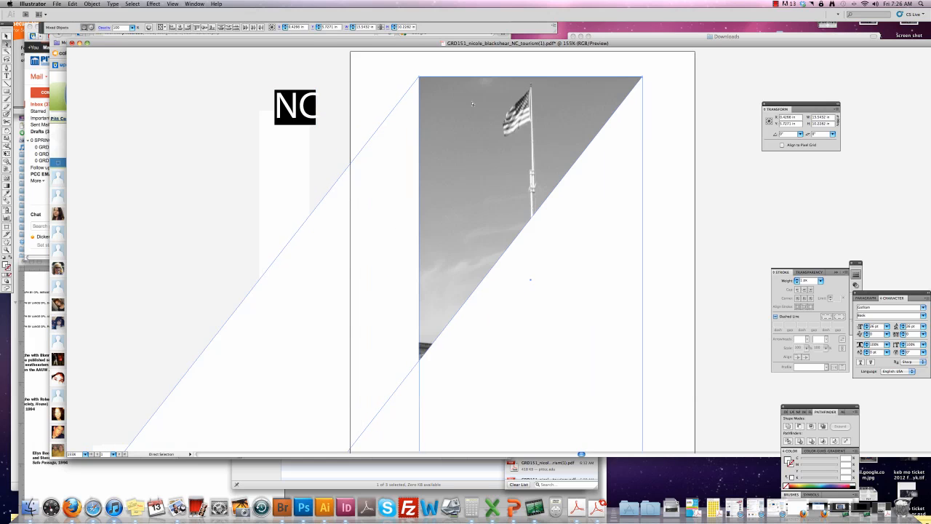
{"action": "key", "text": "super+z"}
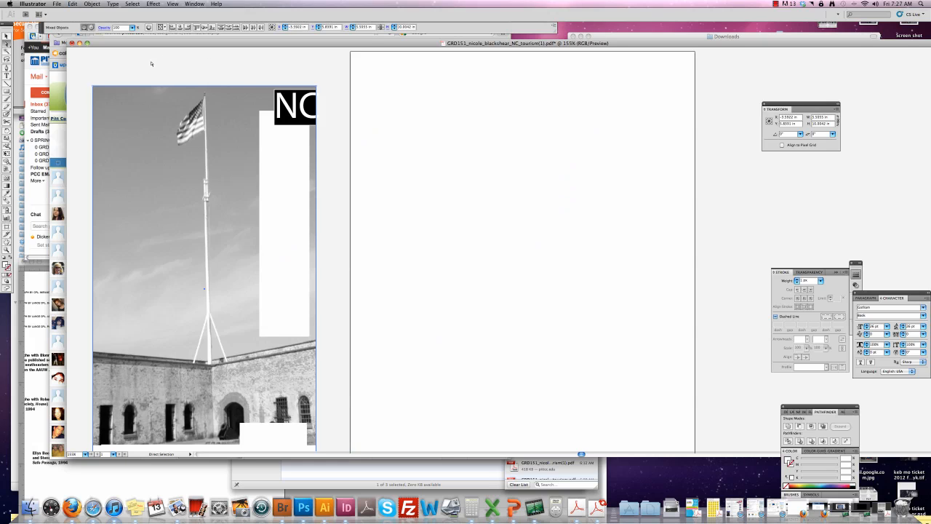
{"action": "left_click", "coordinate": [81, 91]}
{"action": "left_click", "coordinate": [94, 87]}
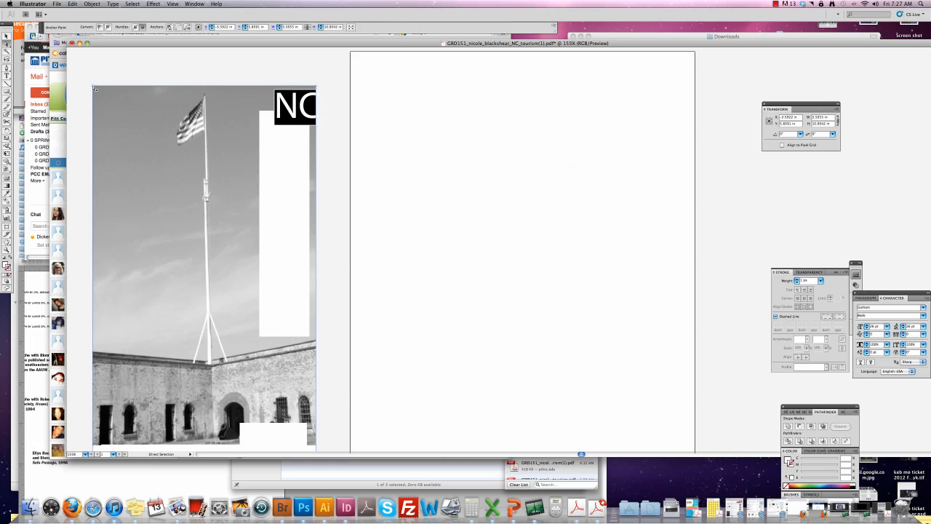
{"action": "left_click", "coordinate": [94, 87]}
{"action": "key", "text": "Delete"}
{"action": "key", "text": "super+z"}
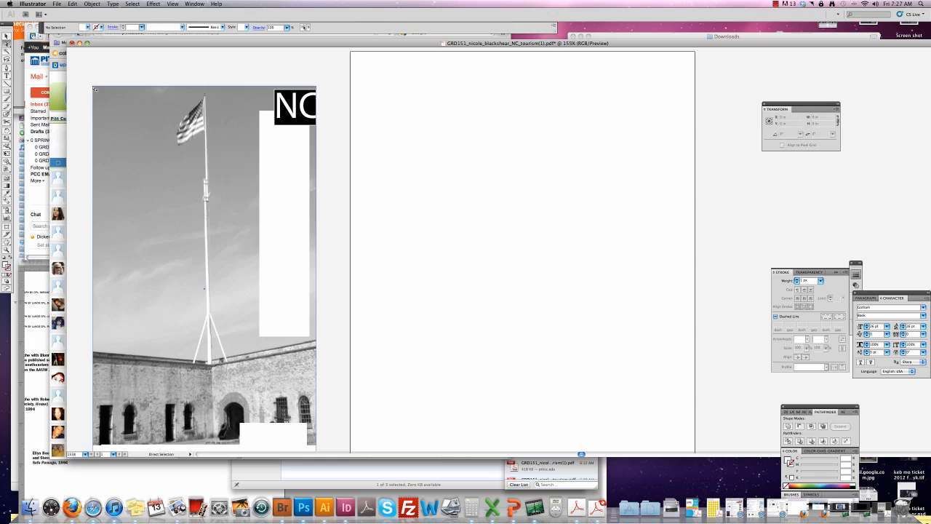
{"action": "mouse_move", "coordinate": [121, 116]}
{"action": "left_mouse_down"}
{"action": "mouse_move", "coordinate": [292, 120]}
{"action": "mouse_move", "coordinate": [450, 102]}
{"action": "left_mouse_up"}
{"action": "left_click_drag", "start_coordinate": [466, 45], "coordinate": [390, 35]}
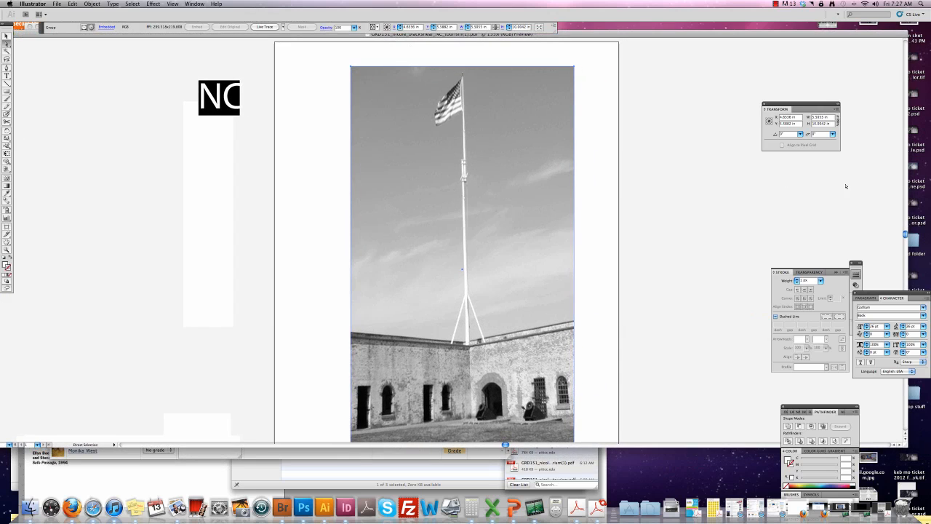
Zoom out and nudge the fort photo to X 4.1058 in, Y 5.5 in, then deselect.
{"action": "scroll", "coordinate": [905, 236], "scroll_direction": "down", "scroll_amount": 3}
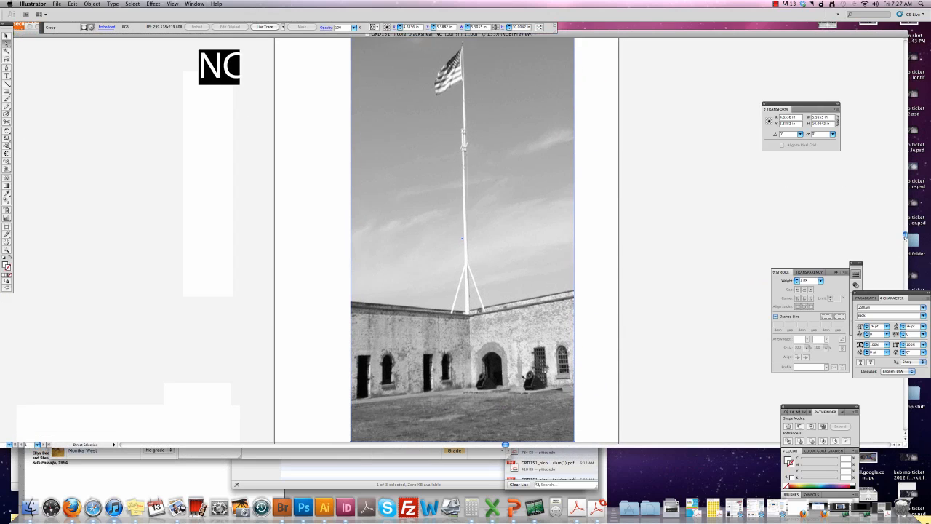
{"action": "key", "text": "super+minus"}
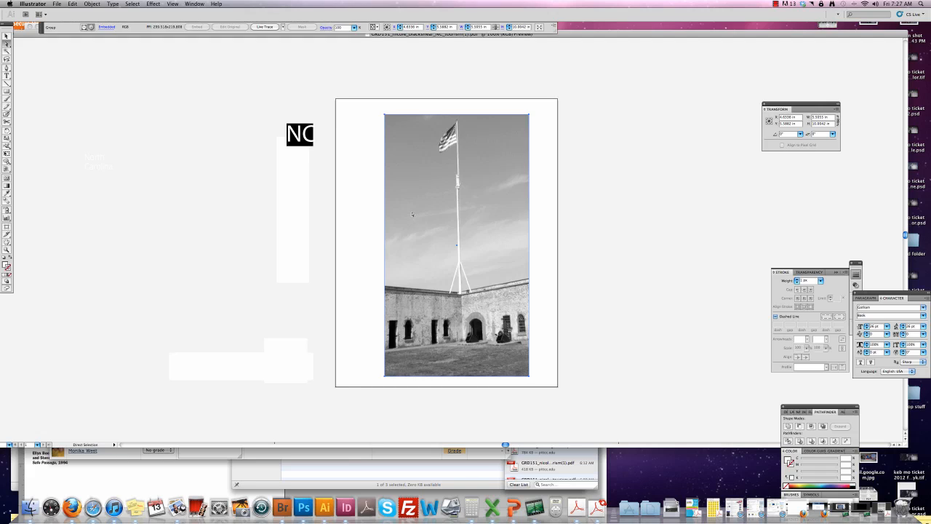
{"action": "left_click_drag", "start_coordinate": [416, 212], "coordinate": [402, 210]}
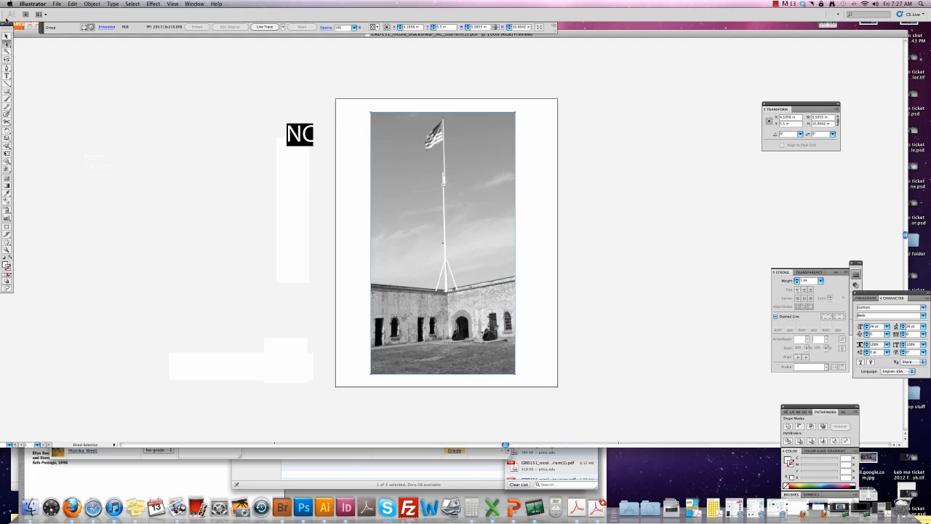
{"action": "left_click", "coordinate": [6, 35]}
{"action": "left_click", "coordinate": [221, 98]}
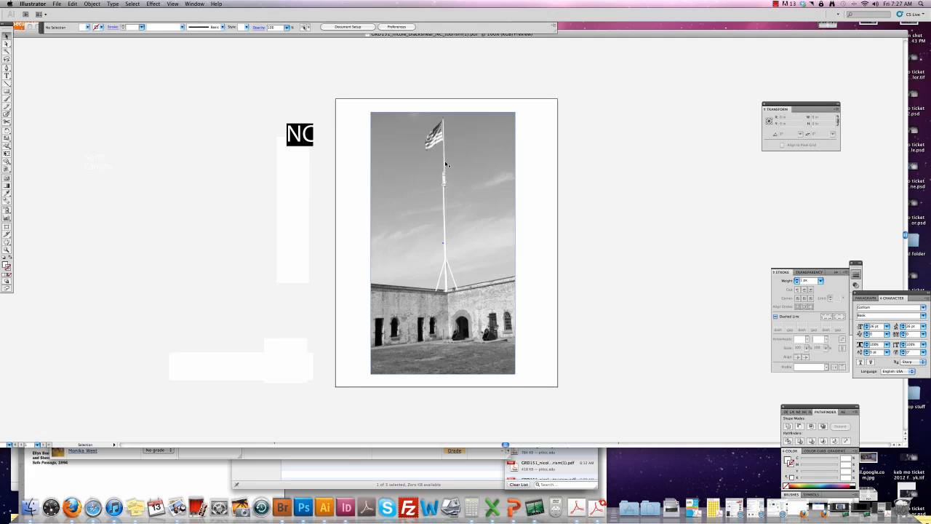
Drag the black NC text and box from the pasteboard group onto the photo's top-left corner.
{"action": "left_click", "coordinate": [300, 148]}
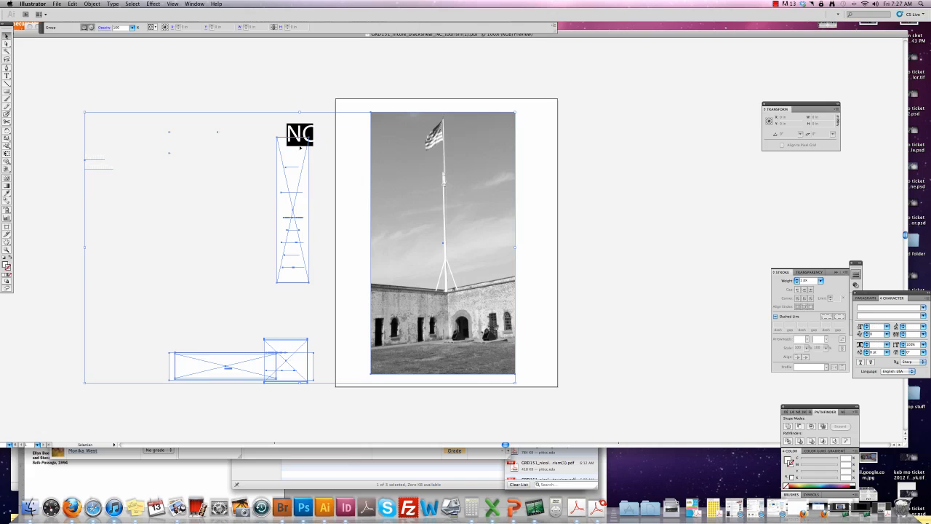
{"action": "left_click_drag", "start_coordinate": [302, 156], "coordinate": [229, 175]}
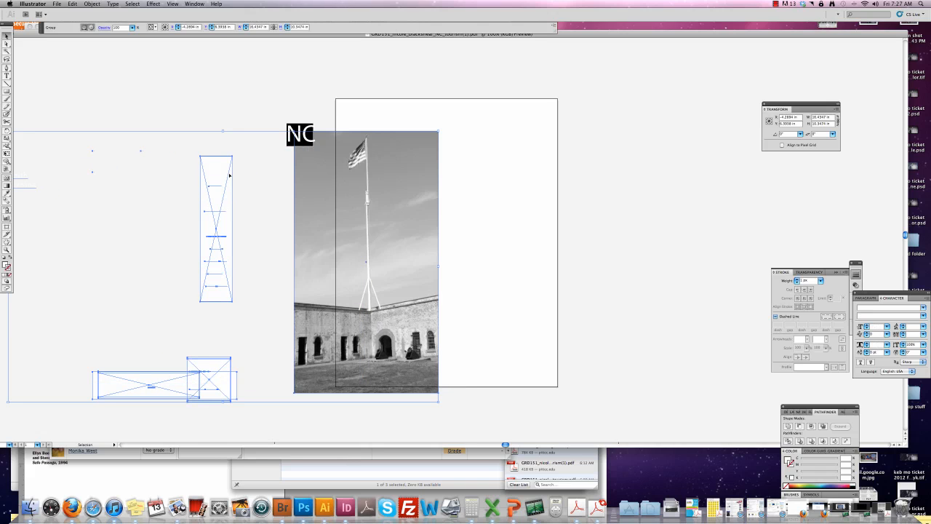
{"action": "key", "text": "super+z"}
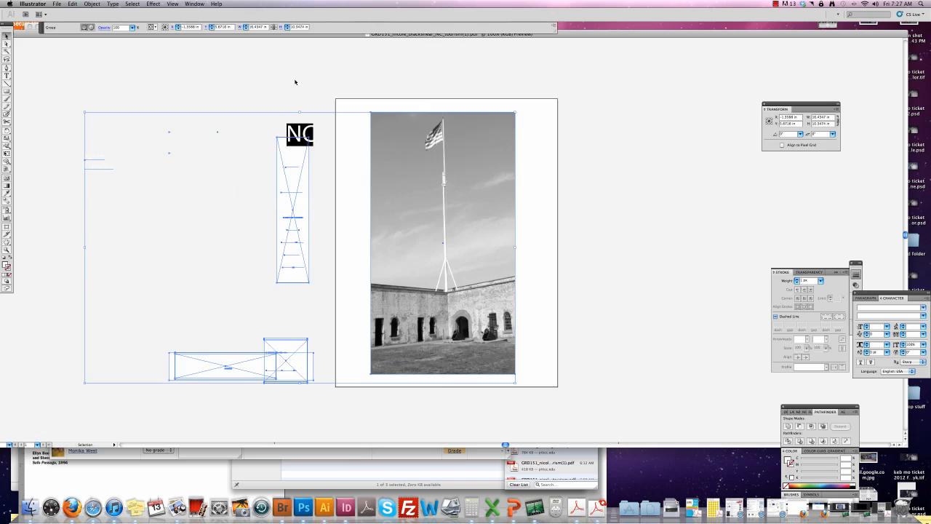
{"action": "left_click", "coordinate": [291, 87]}
{"action": "left_click", "coordinate": [300, 134]}
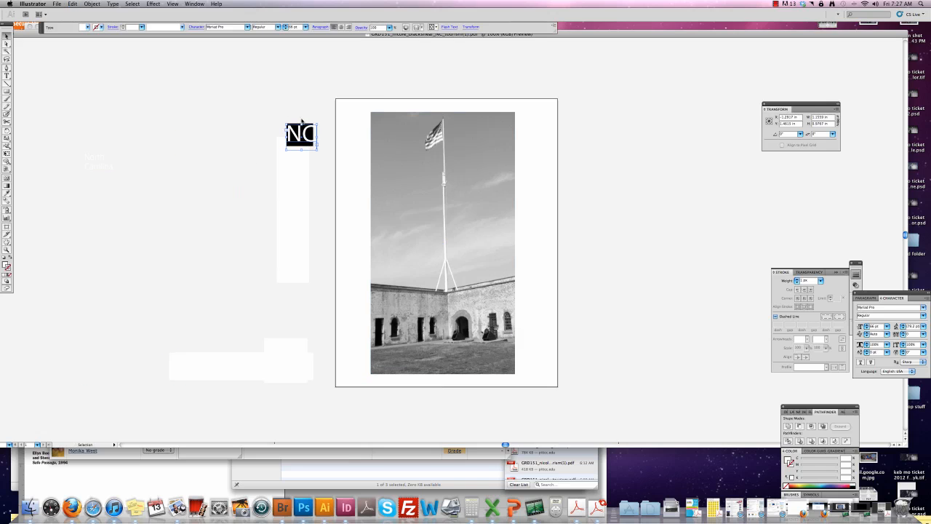
{"action": "left_click_drag", "start_coordinate": [306, 132], "coordinate": [395, 129]}
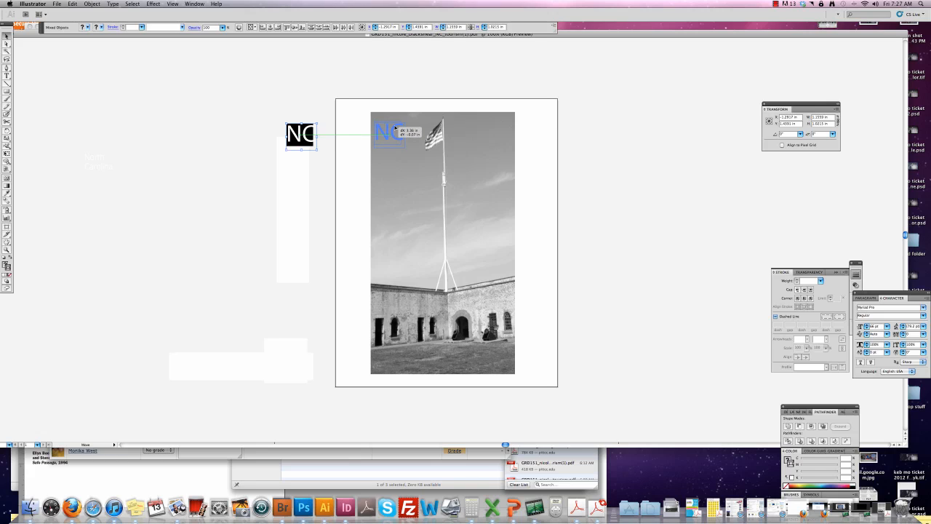
{"action": "left_click_drag", "start_coordinate": [395, 128], "coordinate": [395, 130]}
{"action": "left_click", "coordinate": [294, 143]}
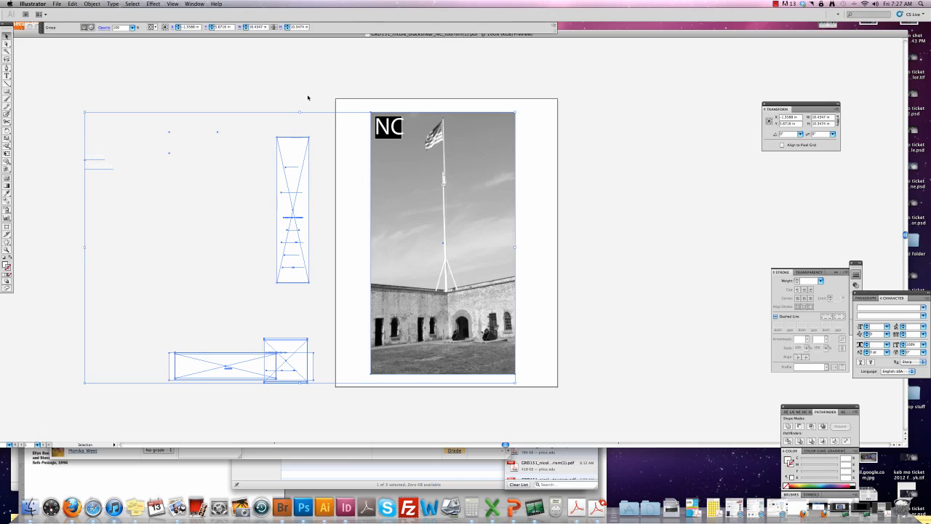
{"action": "left_click", "coordinate": [112, 179]}
{"action": "left_click", "coordinate": [97, 165]}
{"action": "left_click_drag", "start_coordinate": [76, 150], "coordinate": [112, 180]}
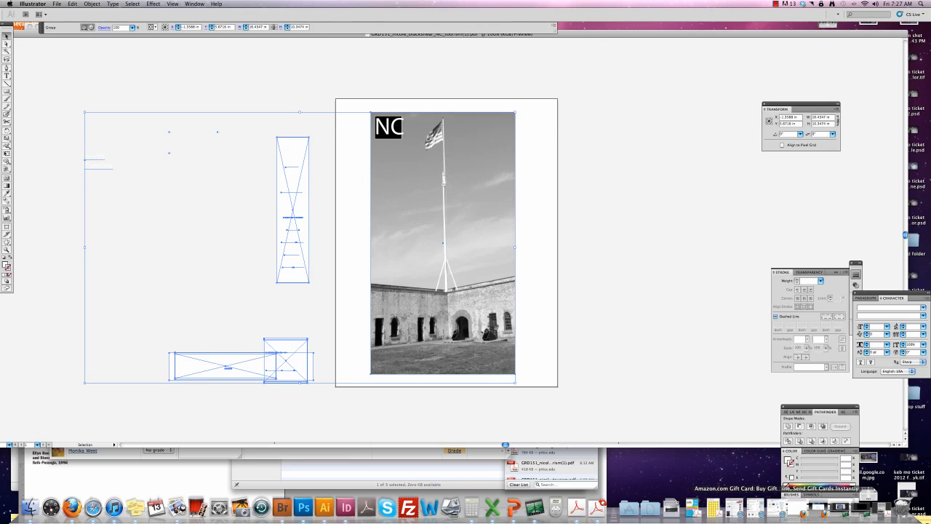
Restore the minimized Playa Tours ad PDF from the Dock for side-by-side comparison.
{"action": "left_click", "coordinate": [881, 509]}
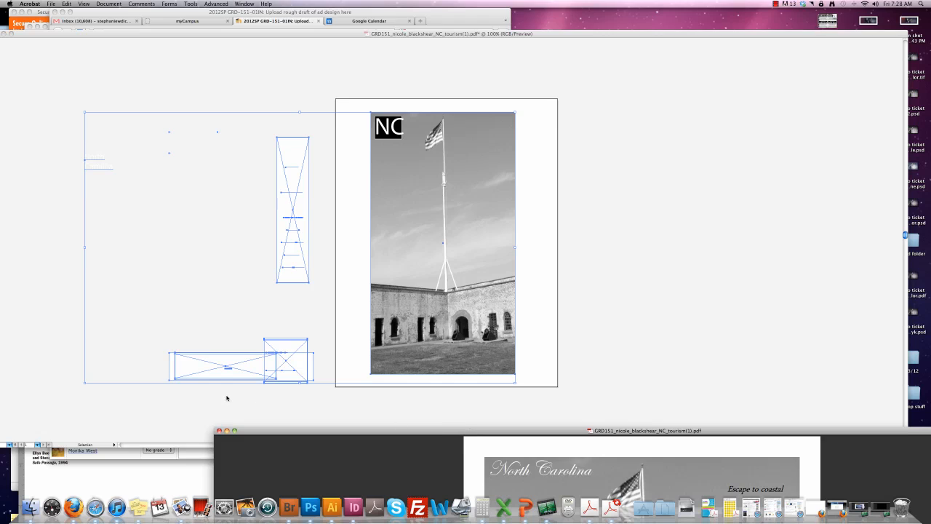
Shift the NC letters slightly left over their black box.
{"action": "left_click", "coordinate": [226, 370]}
{"action": "left_click", "coordinate": [236, 395]}
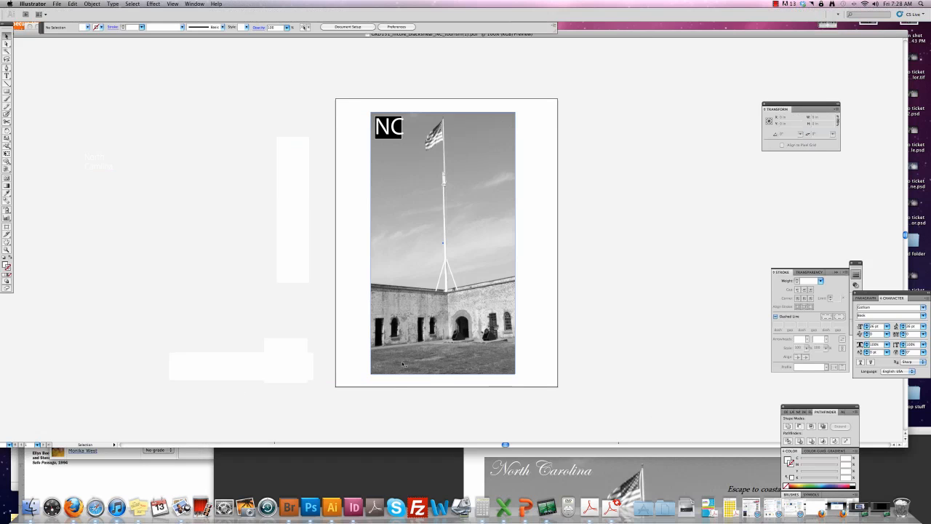
{"action": "left_click", "coordinate": [389, 127]}
{"action": "key", "text": "super+2"}
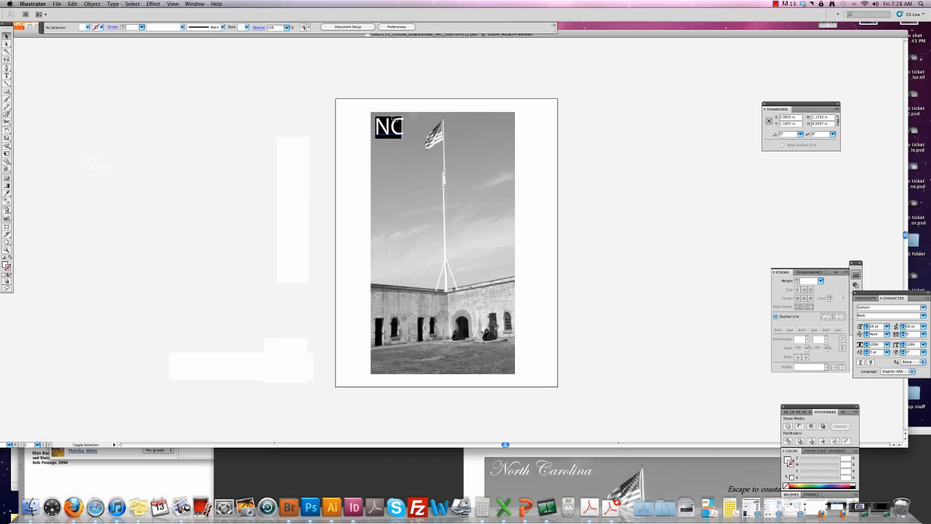
{"action": "left_click", "coordinate": [394, 119]}
{"action": "left_click_drag", "start_coordinate": [394, 124], "coordinate": [391, 123]}
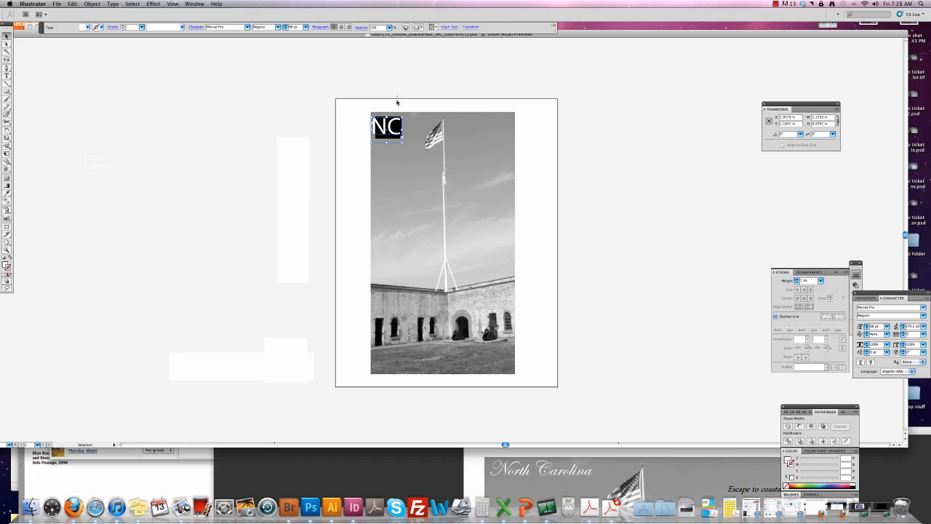
Move the NC logo down to the photo's lower right, nudge it up, and bring the reference PDF forward.
{"action": "key", "text": "super+a"}
{"action": "left_click", "coordinate": [417, 127], "text": "shift"}
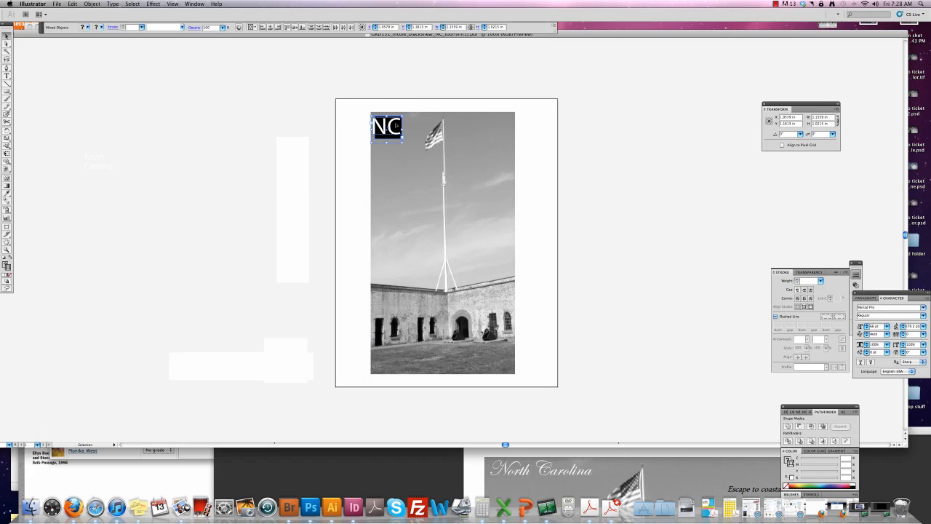
{"action": "left_click_drag", "start_coordinate": [398, 127], "coordinate": [504, 358]}
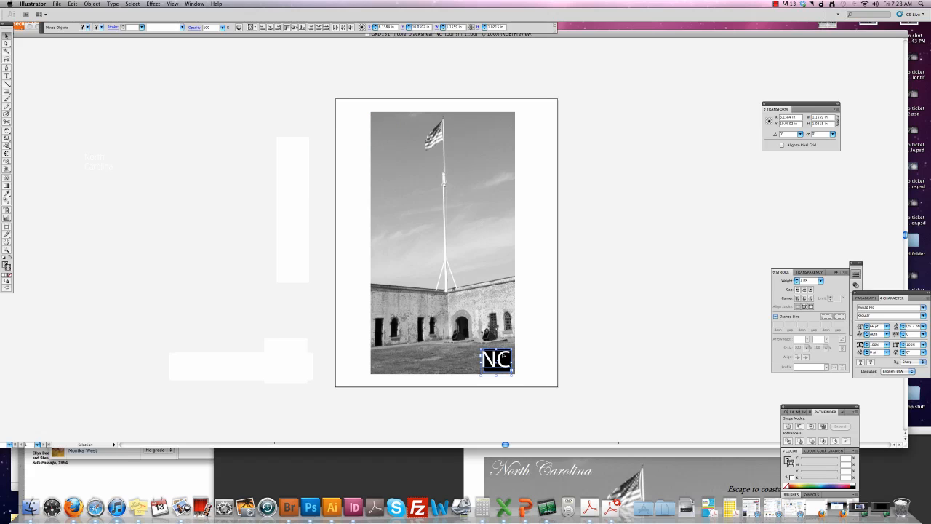
{"action": "key", "text": "Up"}
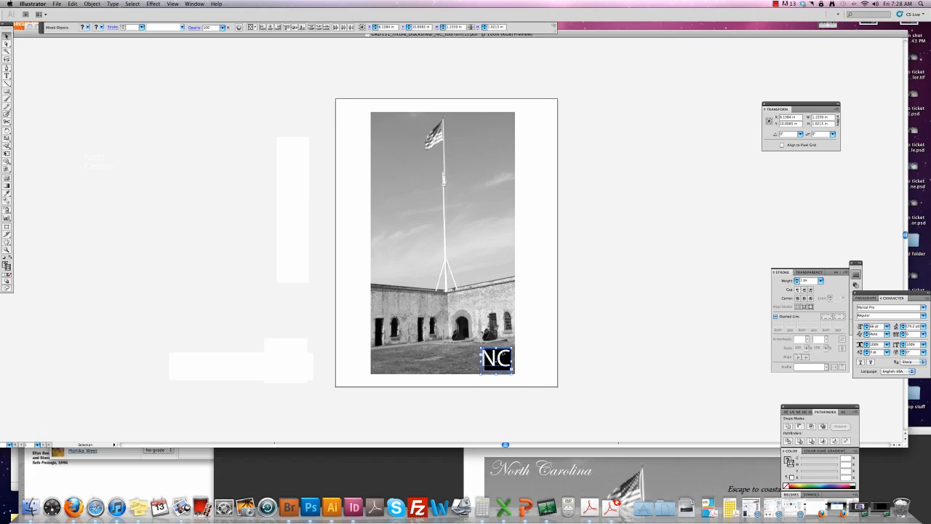
{"action": "left_click", "coordinate": [560, 368]}
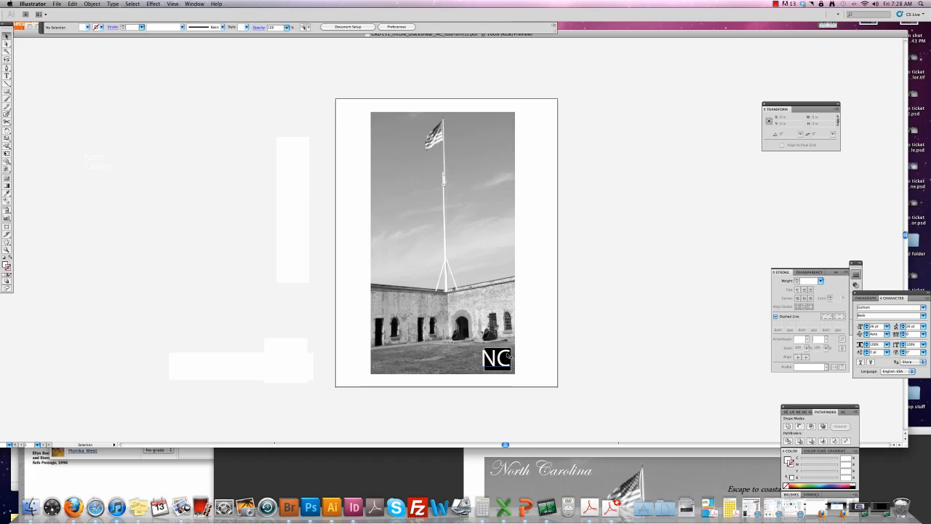
{"action": "left_click", "coordinate": [479, 351]}
{"action": "left_click", "coordinate": [551, 457]}
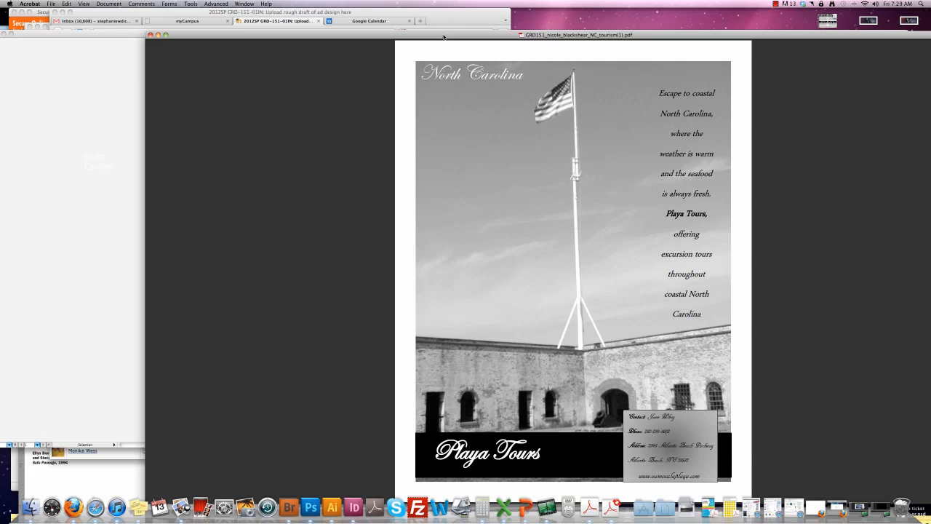
Drag the Acrobat PDF window down behind the Dock, out of the way.
{"action": "left_click_drag", "start_coordinate": [443, 37], "coordinate": [399, 13]}
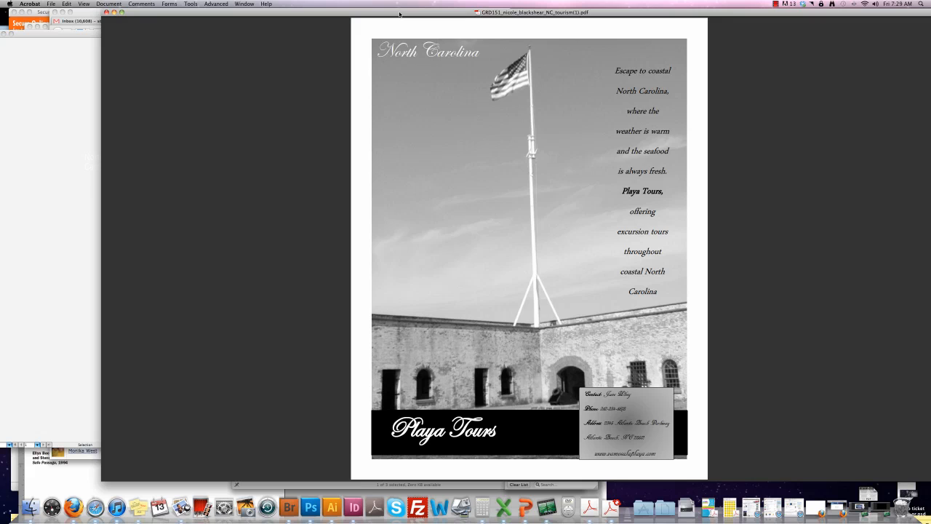
{"action": "left_click_drag", "start_coordinate": [400, 14], "coordinate": [435, 514]}
With Direct Selection, pick out the small white square beside the pasteboard artwork.
{"action": "left_click", "coordinate": [360, 407]}
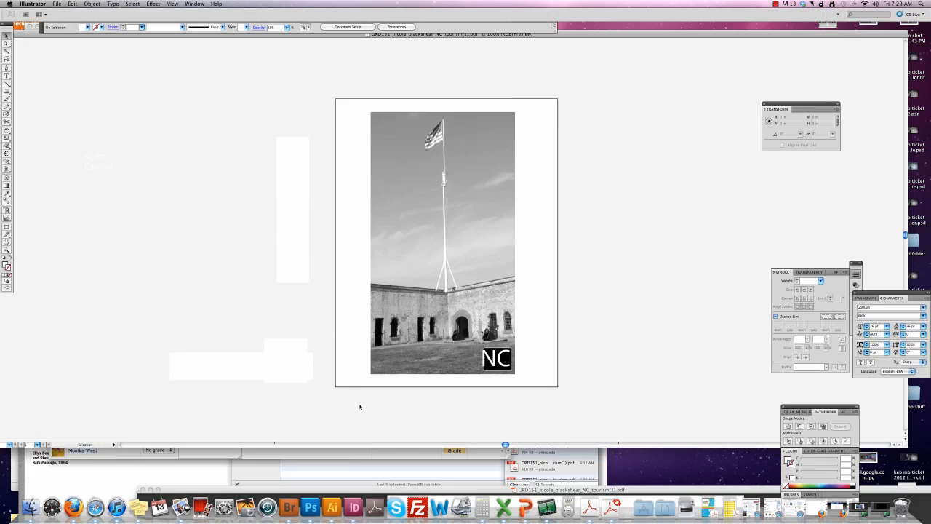
{"action": "left_click", "coordinate": [243, 344]}
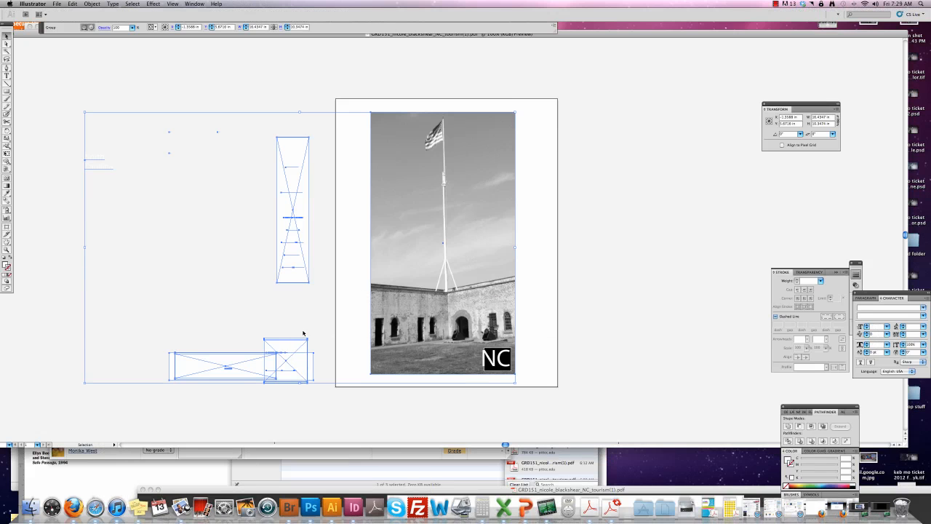
{"action": "left_click", "coordinate": [7, 45]}
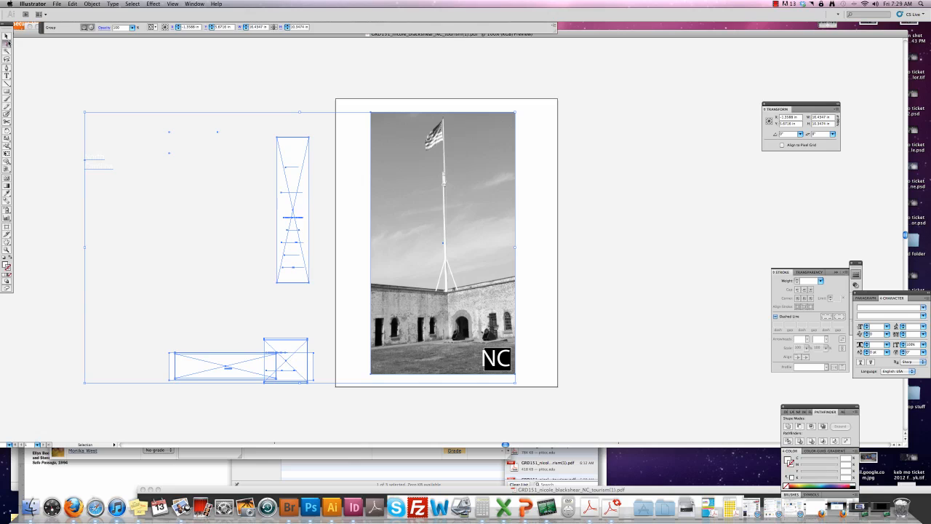
{"action": "left_click", "coordinate": [314, 395]}
{"action": "left_click", "coordinate": [299, 357]}
{"action": "key", "text": "Delete"}
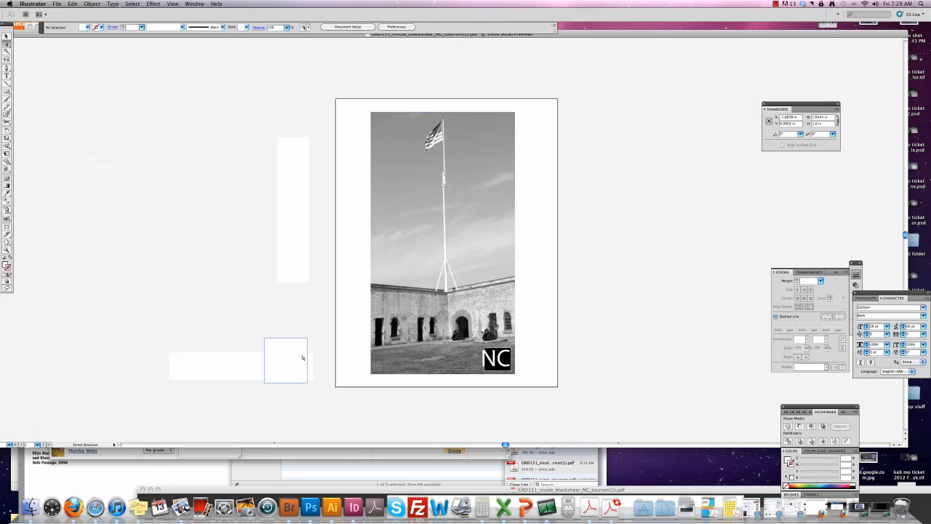
{"action": "left_click", "coordinate": [302, 357]}
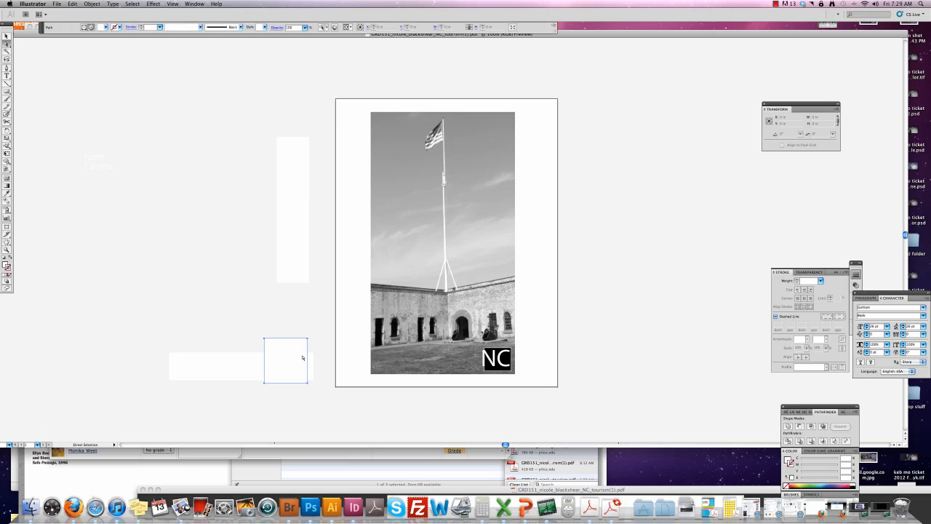
{"action": "key", "text": "Delete"}
{"action": "scroll", "coordinate": [302, 358], "scroll_direction": "left", "scroll_amount": 1}
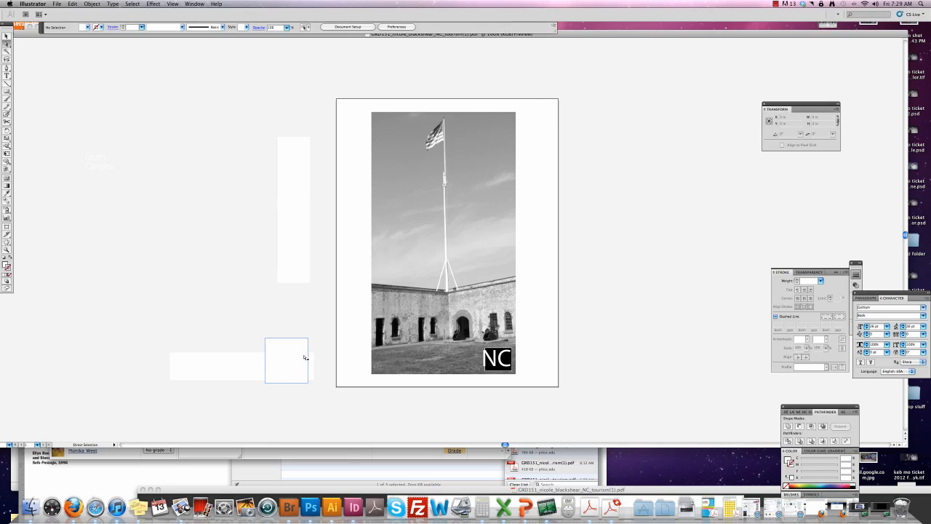
{"action": "left_click", "coordinate": [308, 357]}
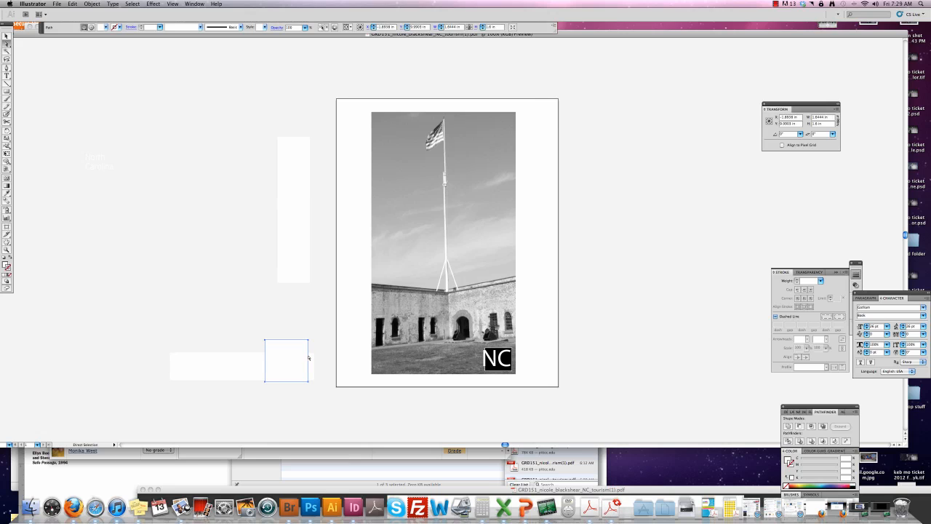
{"action": "left_click", "coordinate": [309, 357]}
{"action": "left_click", "coordinate": [309, 357]}
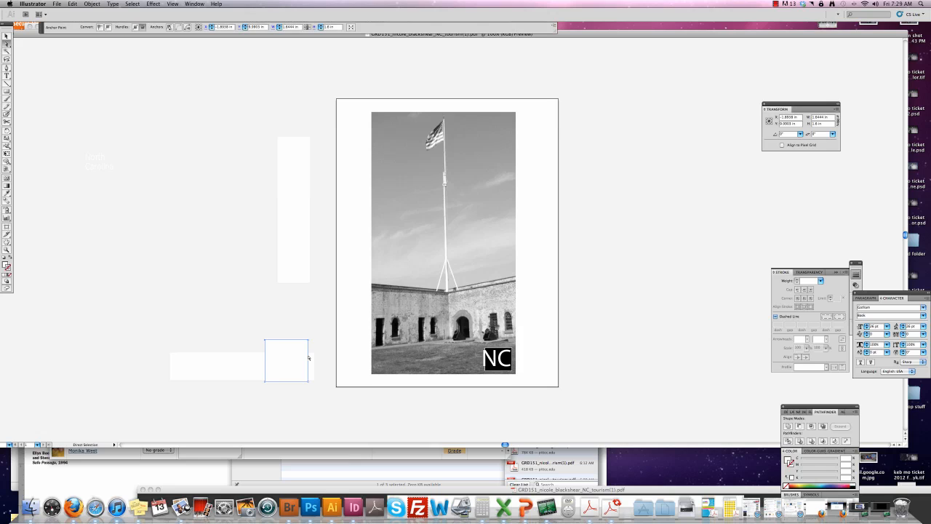
{"action": "key", "text": "Delete"}
{"action": "key", "text": "Delete"}
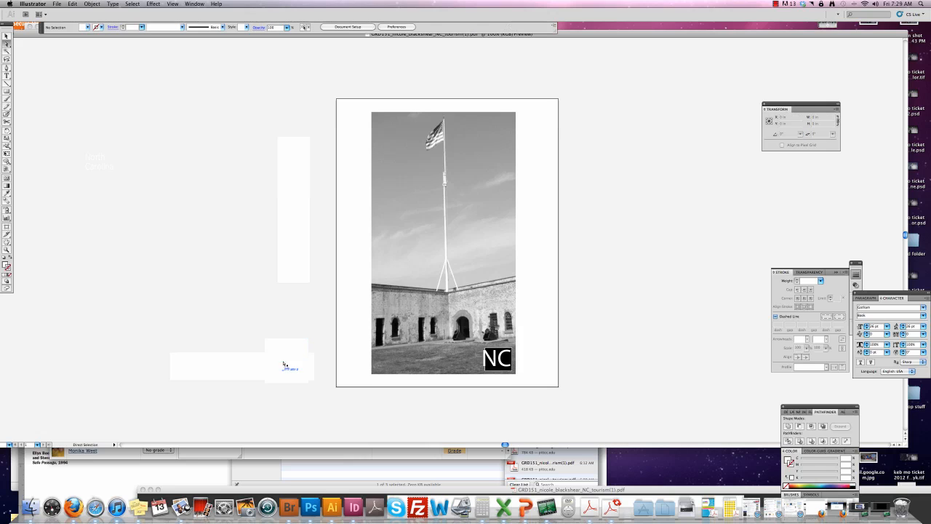
Shift the white rectangles and text left and try reshaping the square's top edge.
{"action": "key", "text": "t"}
{"action": "left_click_drag", "start_coordinate": [297, 394], "coordinate": [239, 402]}
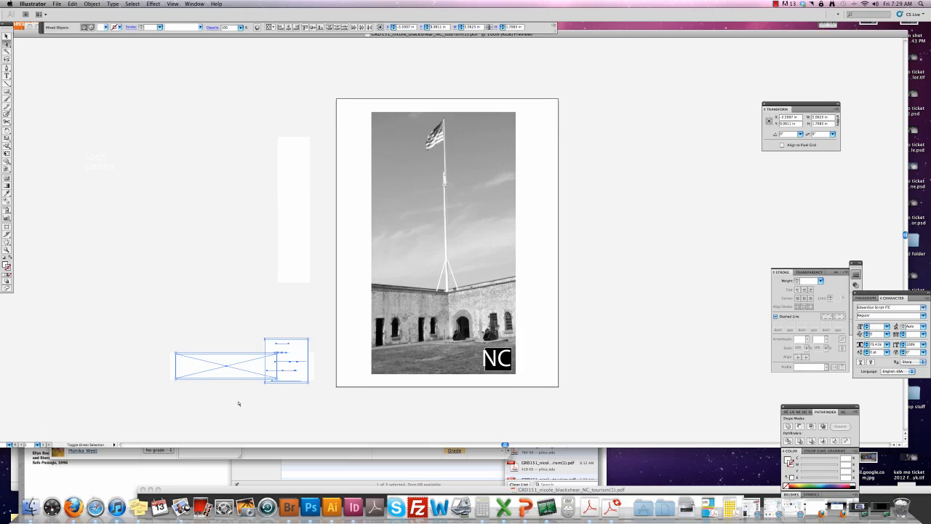
{"action": "left_click_drag", "start_coordinate": [242, 361], "coordinate": [161, 362]}
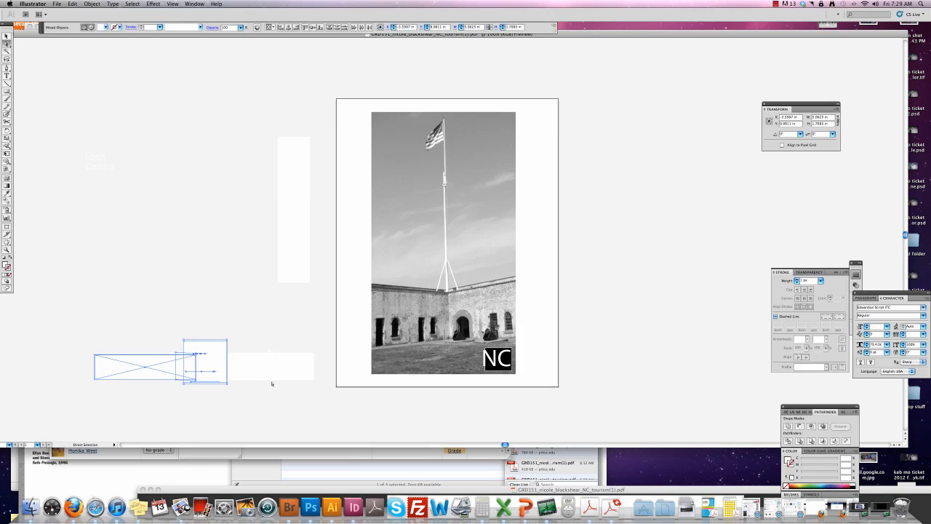
{"action": "left_click", "coordinate": [272, 383]}
{"action": "left_click", "coordinate": [207, 348]}
{"action": "left_click", "coordinate": [198, 345]}
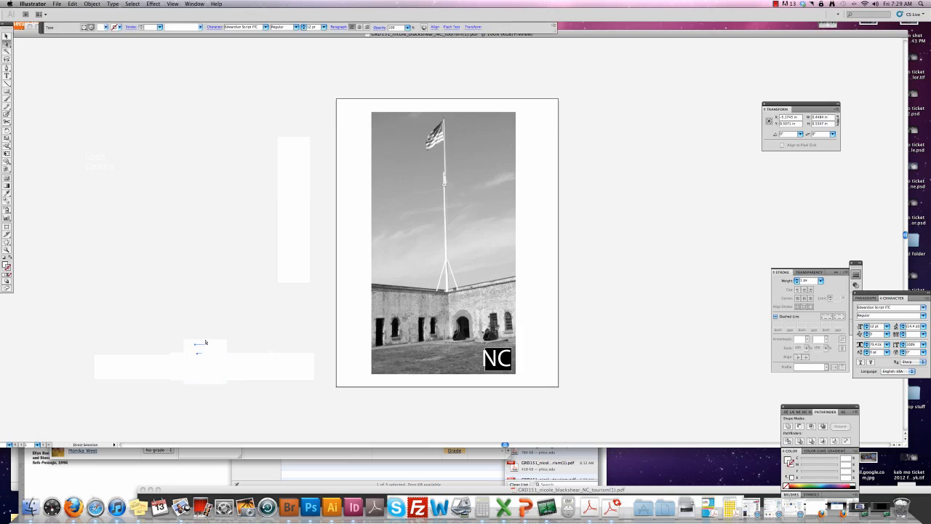
{"action": "left_click_drag", "start_coordinate": [207, 339], "coordinate": [300, 377]}
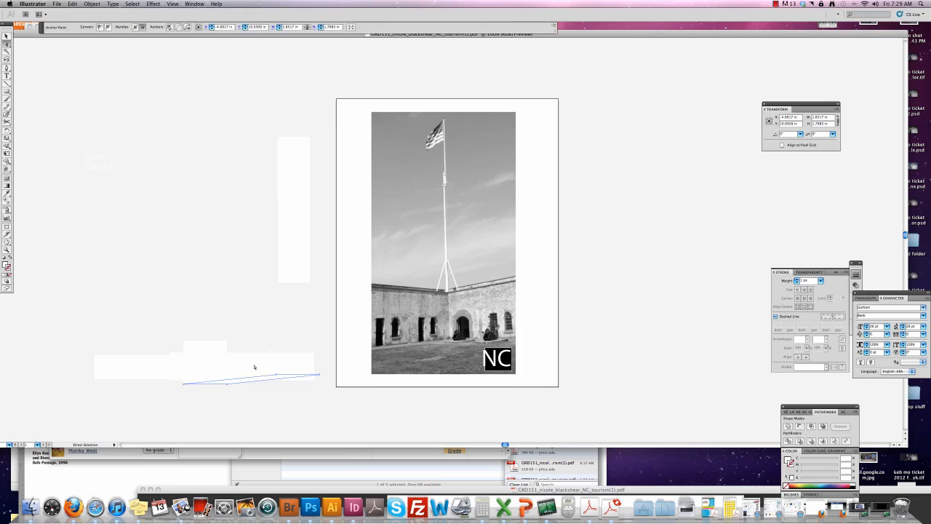
{"action": "left_click", "coordinate": [211, 344]}
{"action": "left_click", "coordinate": [214, 342]}
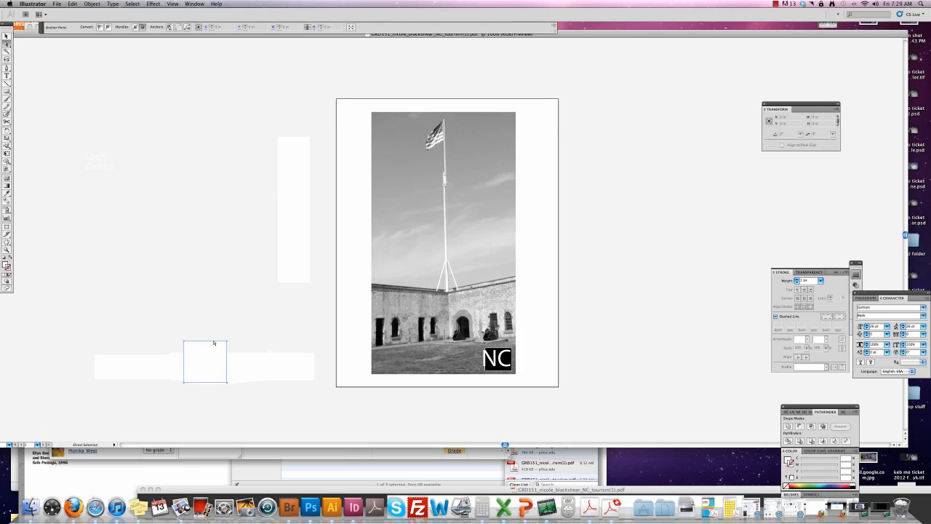
{"action": "left_click_drag", "start_coordinate": [225, 340], "coordinate": [173, 400]}
{"action": "left_click", "coordinate": [203, 359]}
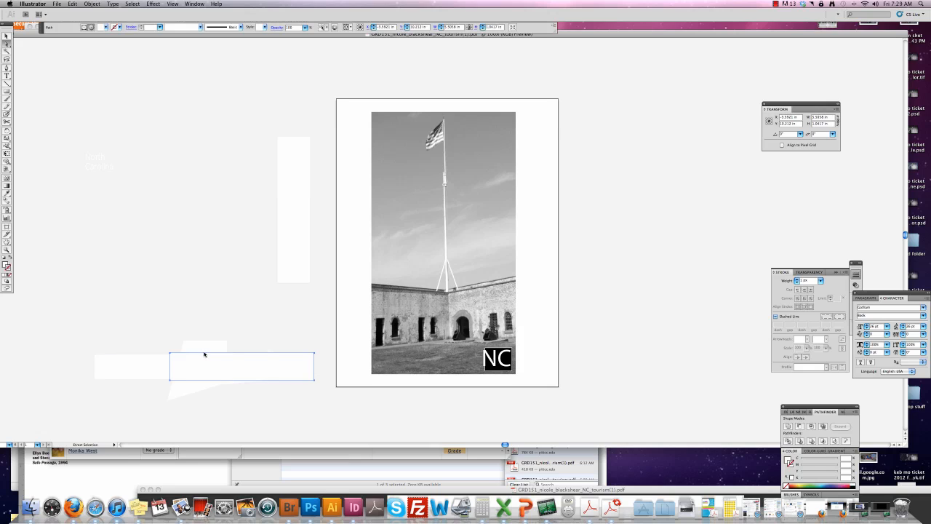
{"action": "key", "text": "super+shift+a"}
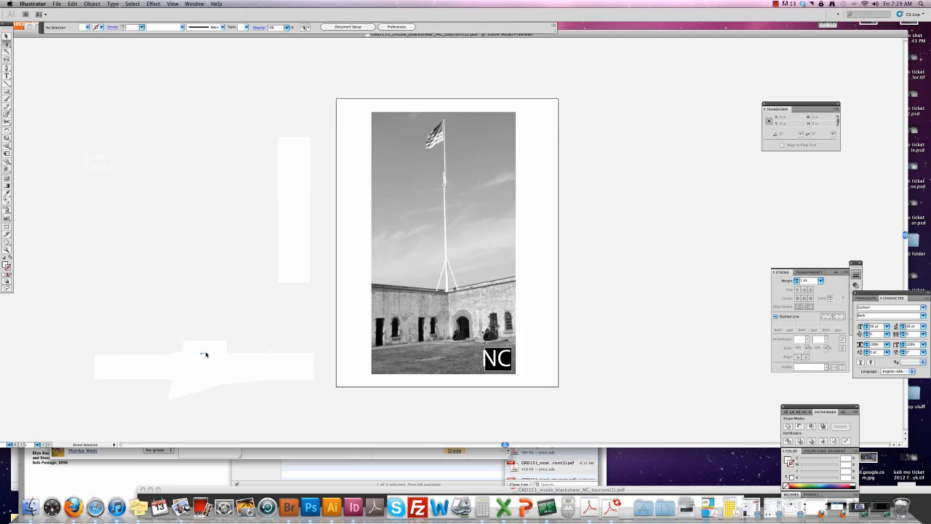
Delete the stray white paths: rectangle segment, thin streak, triangular piece and rectangle outlines.
{"action": "left_click", "coordinate": [205, 354]}
{"action": "left_click_drag", "start_coordinate": [197, 325], "coordinate": [227, 389]}
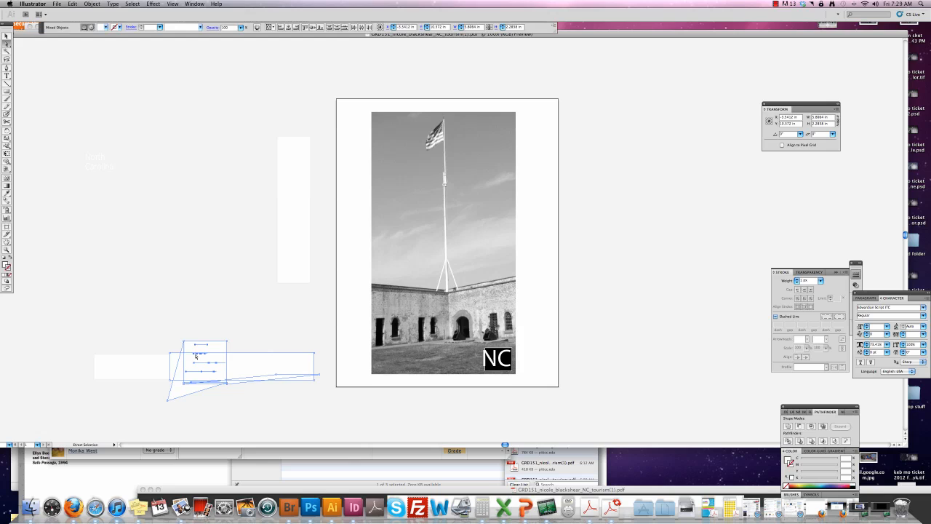
{"action": "left_click", "coordinate": [253, 344]}
{"action": "left_click", "coordinate": [266, 353]}
{"action": "key", "text": "Delete"}
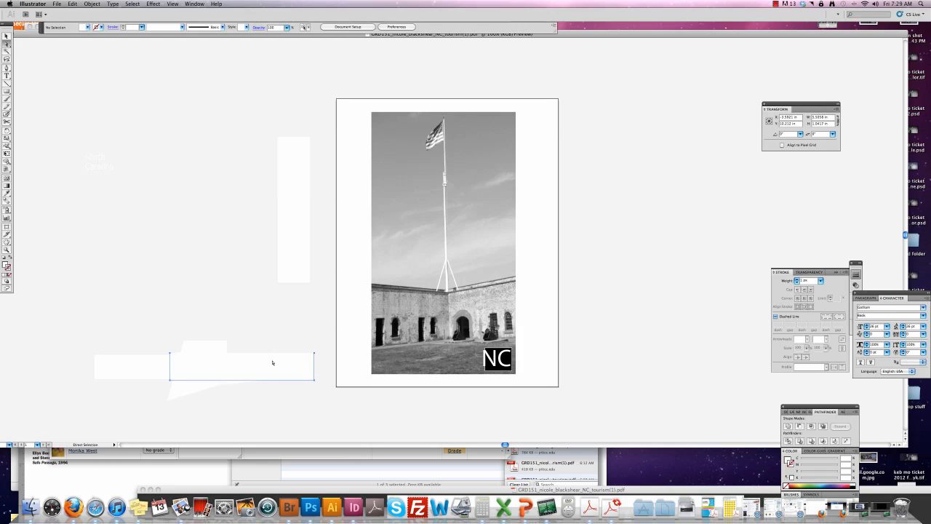
{"action": "key", "text": "Delete"}
{"action": "left_click", "coordinate": [266, 378]}
{"action": "key", "text": "Delete"}
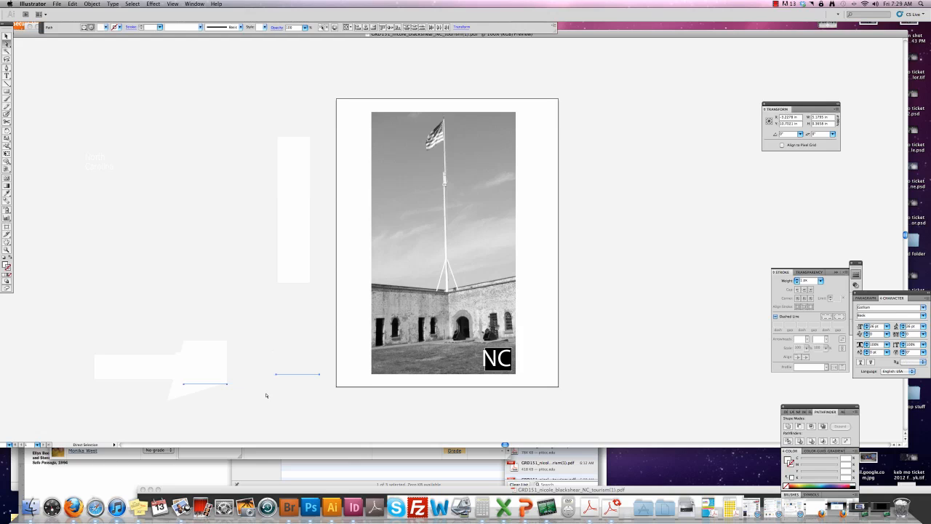
{"action": "left_click", "coordinate": [202, 392]}
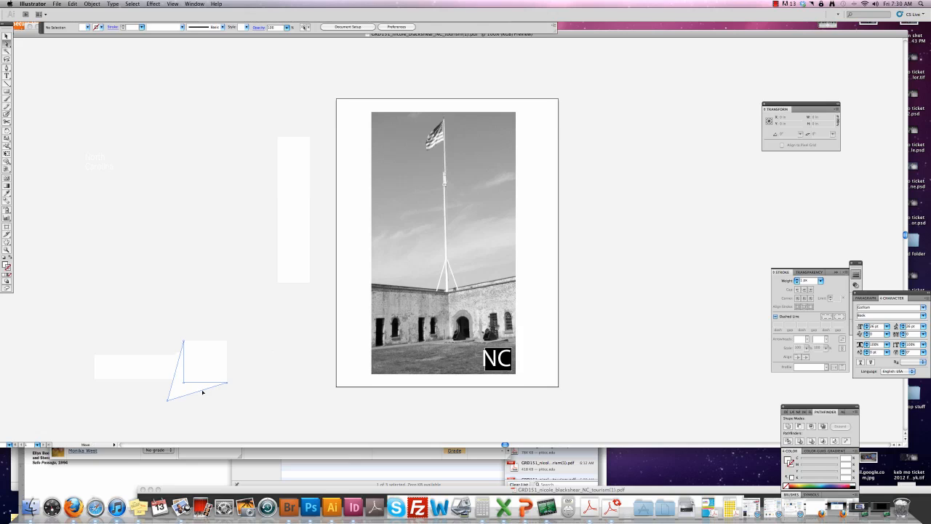
{"action": "key", "text": "Delete"}
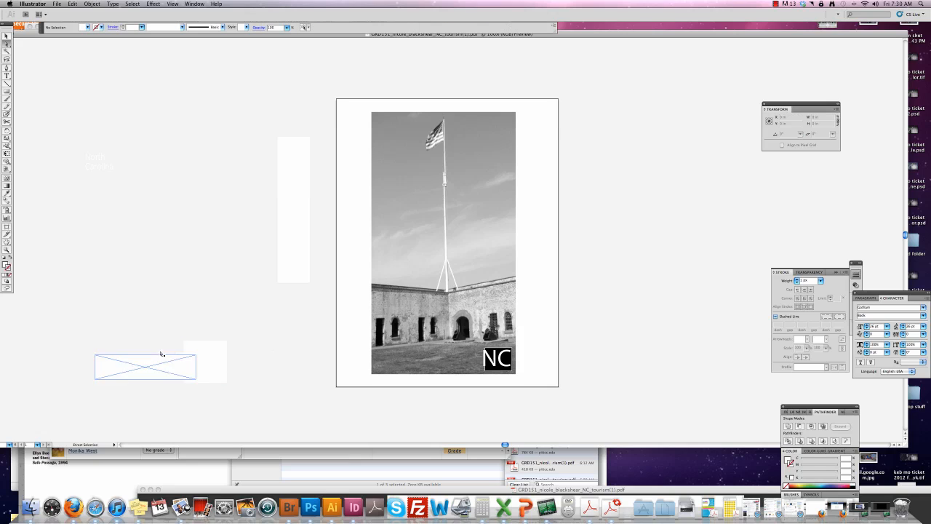
{"action": "left_click", "coordinate": [181, 355]}
{"action": "key", "text": "Delete"}
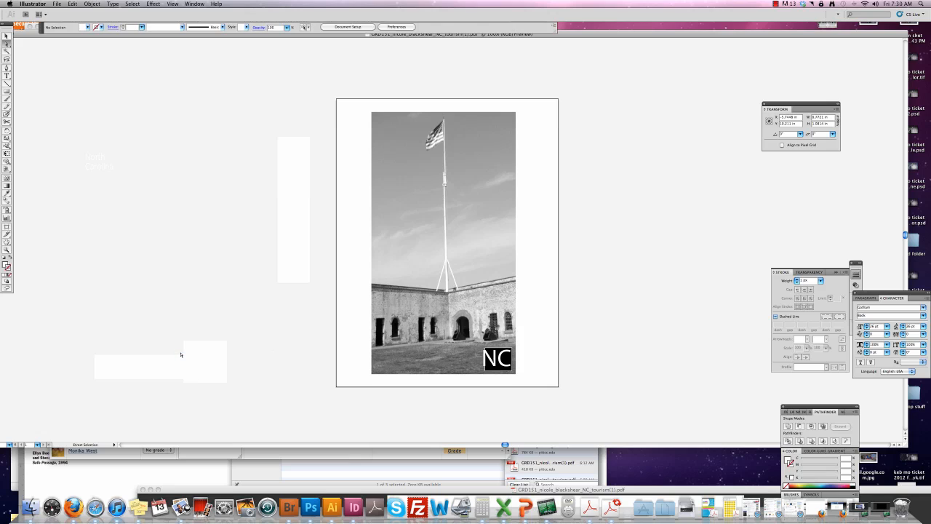
{"action": "left_click", "coordinate": [181, 356]}
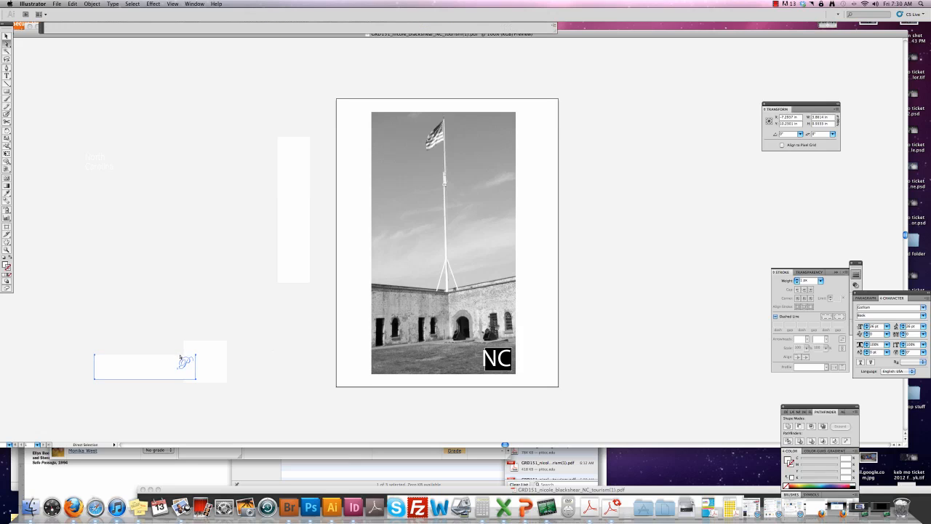
{"action": "key", "text": "Delete"}
{"action": "left_click", "coordinate": [181, 364]}
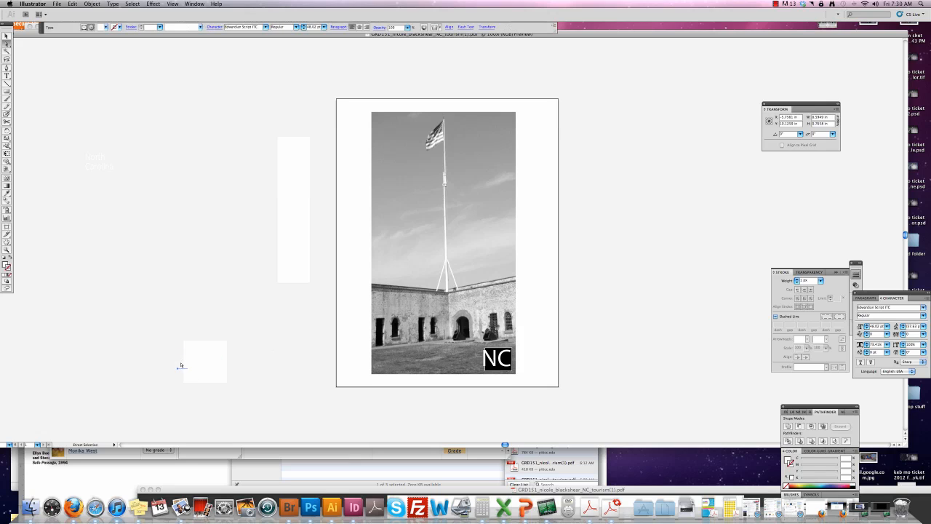
{"action": "left_click", "coordinate": [145, 339]}
Drag the square's top-right anchor point down and left, skewing it into a wedge.
{"action": "left_click_drag", "start_coordinate": [196, 341], "coordinate": [234, 421]}
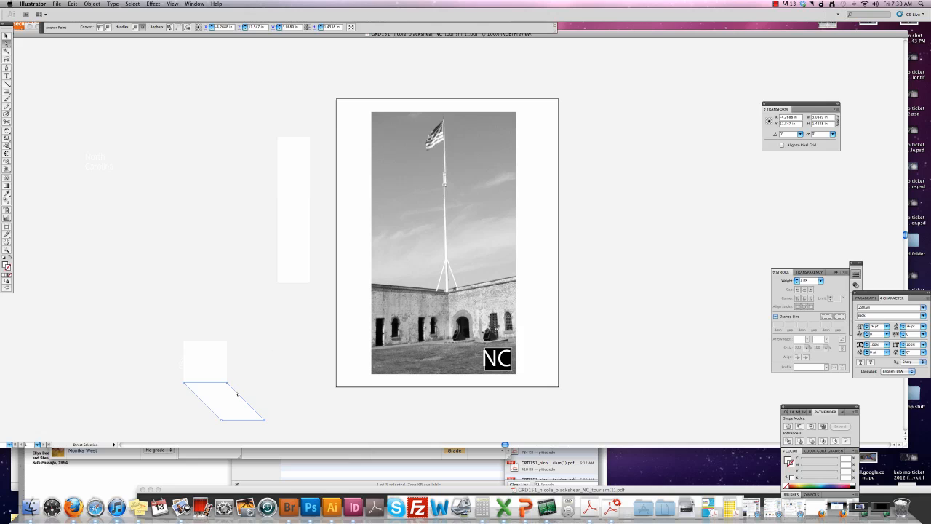
{"action": "key", "text": "super+z"}
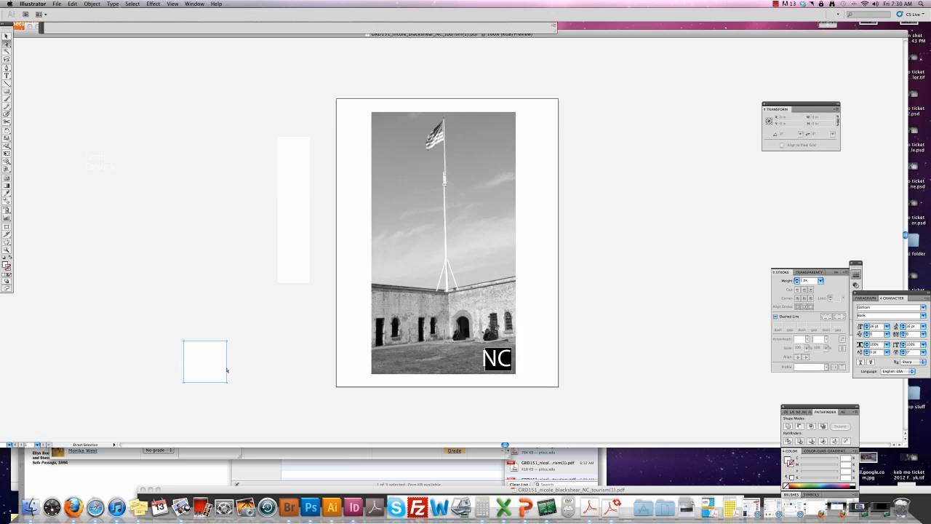
{"action": "left_click", "coordinate": [227, 370]}
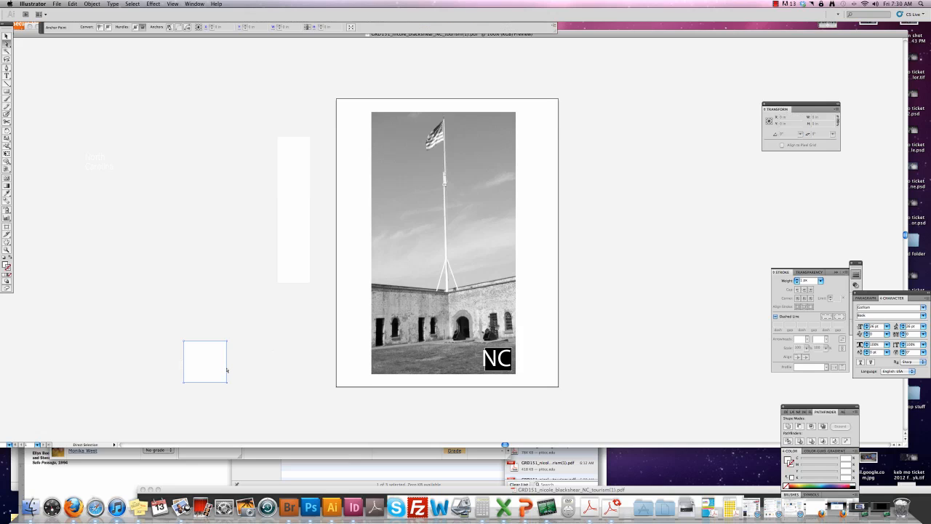
{"action": "left_click", "coordinate": [227, 370]}
{"action": "left_click", "coordinate": [227, 370]}
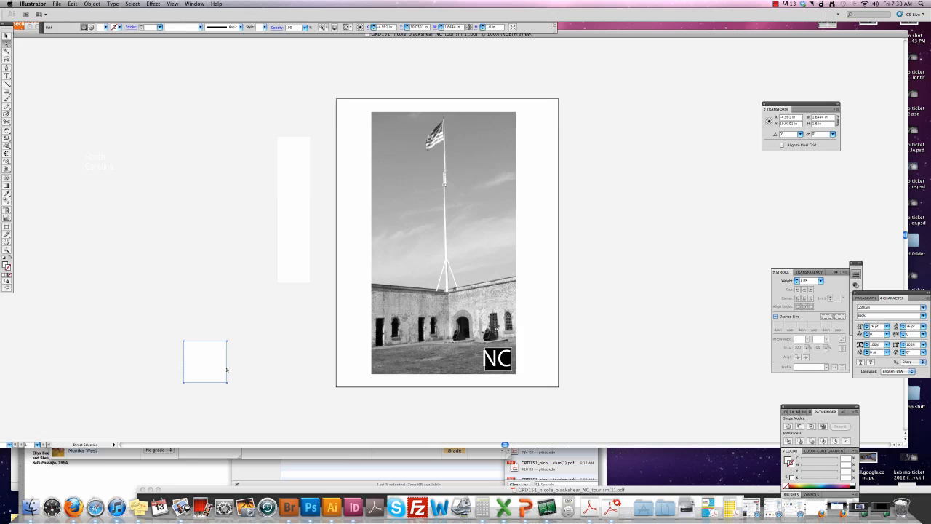
{"action": "left_click", "coordinate": [226, 370]}
{"action": "left_click", "coordinate": [227, 370]}
{"action": "left_click", "coordinate": [227, 370]}
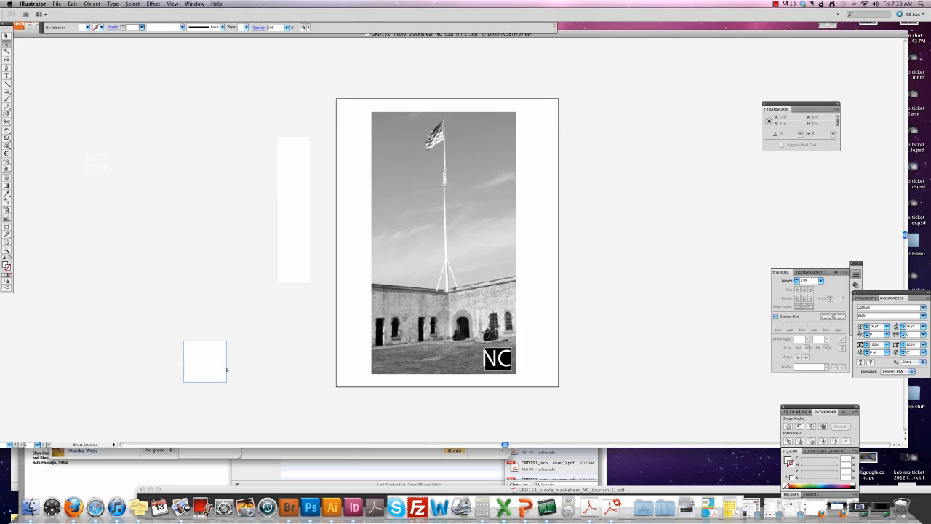
{"action": "left_click", "coordinate": [227, 370]}
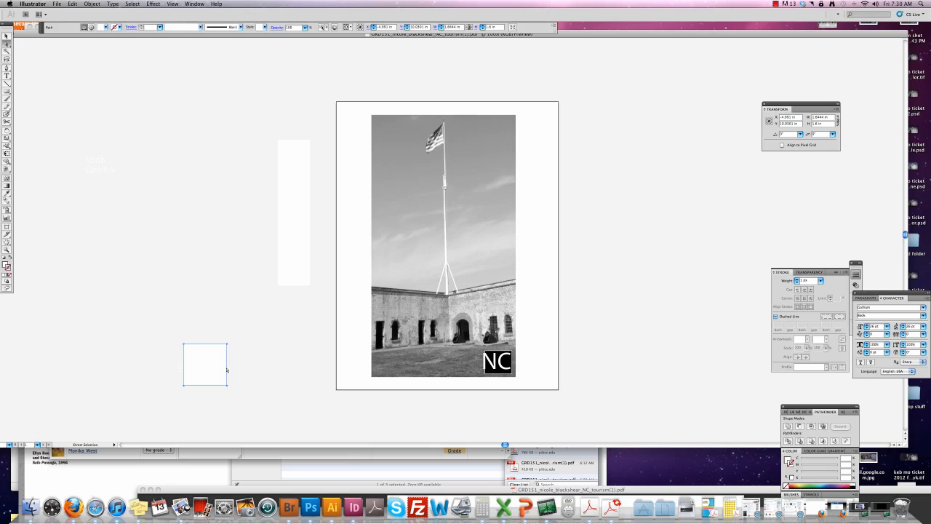
{"action": "left_click", "coordinate": [227, 370]}
{"action": "left_click", "coordinate": [227, 370]}
{"action": "left_click", "coordinate": [227, 370]}
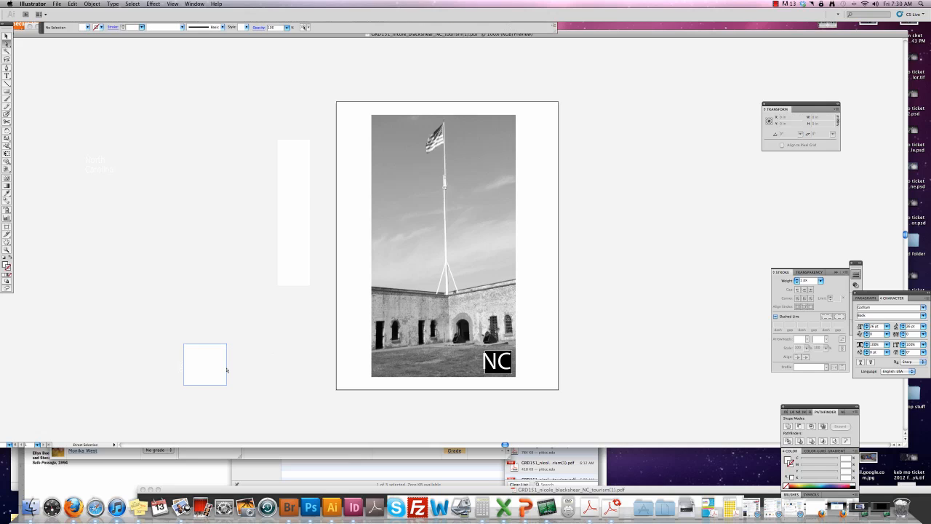
{"action": "left_click", "coordinate": [227, 370]}
{"action": "left_click", "coordinate": [227, 370]}
{"action": "scroll", "coordinate": [222, 370], "scroll_direction": "left", "scroll_amount": 1}
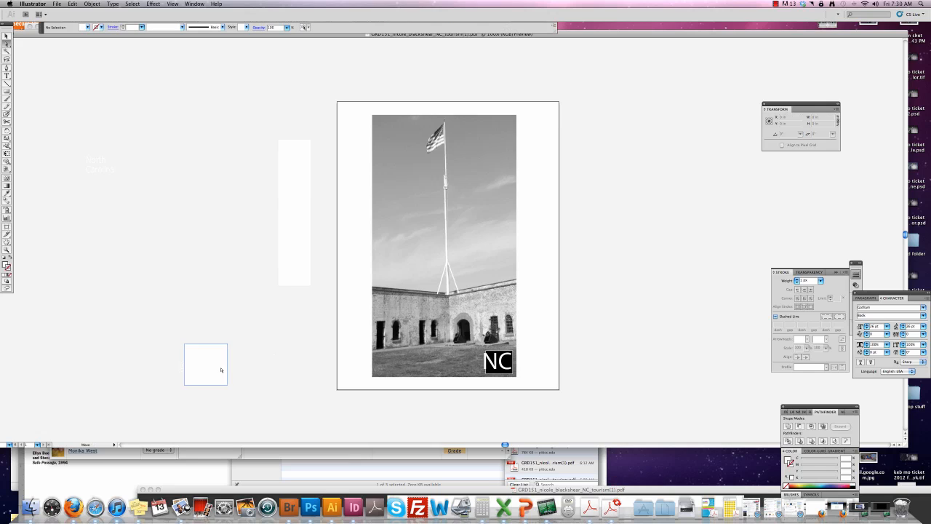
{"action": "left_click", "coordinate": [227, 345]}
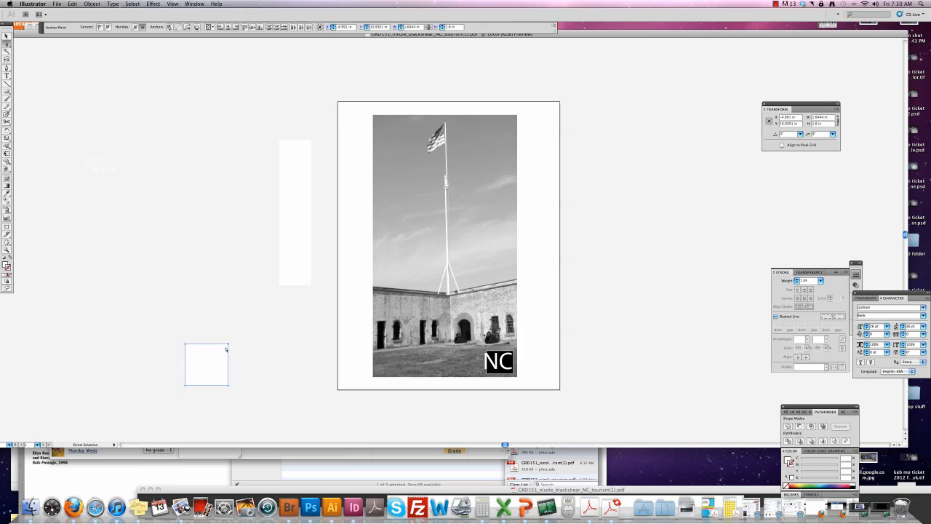
{"action": "left_click_drag", "start_coordinate": [224, 346], "coordinate": [165, 397]}
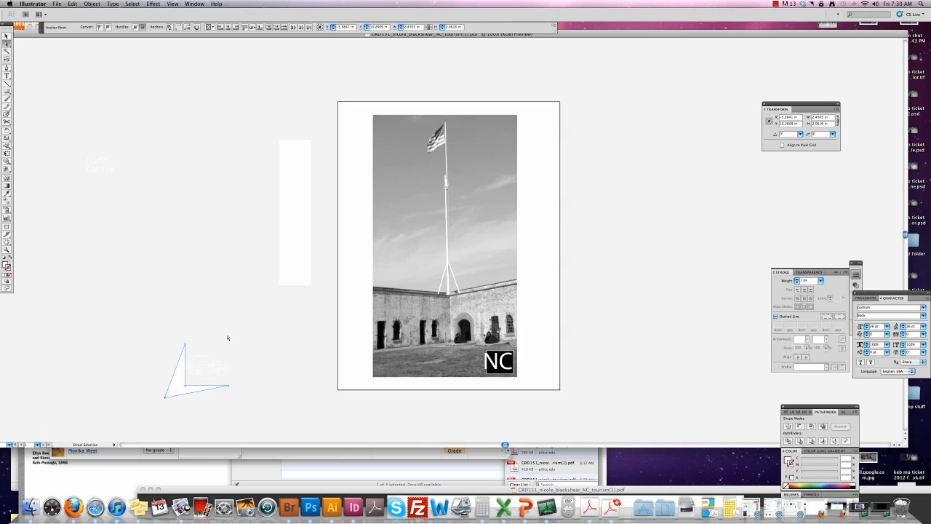
Move the script tour text block with its web address onto the lower fort photo.
{"action": "left_click_drag", "start_coordinate": [185, 324], "coordinate": [231, 387]}
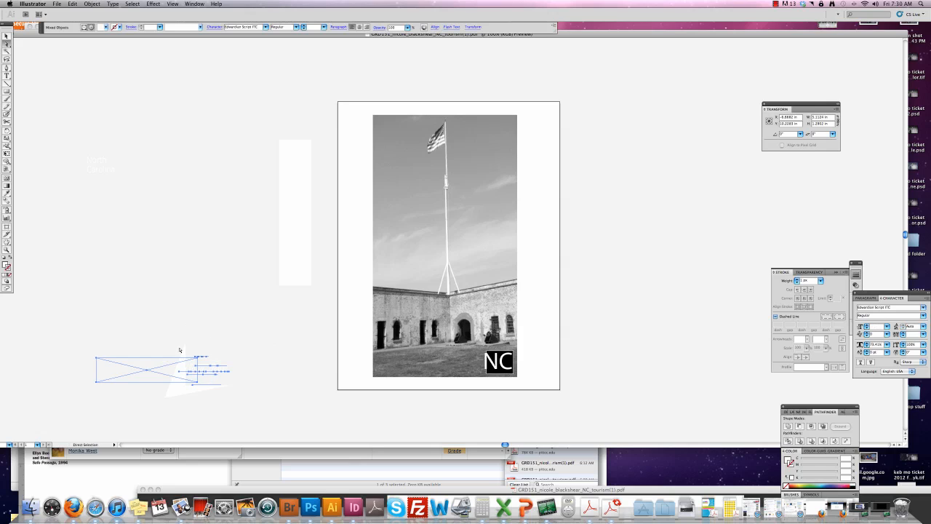
{"action": "left_click_drag", "start_coordinate": [200, 344], "coordinate": [430, 352]}
{"action": "scroll", "coordinate": [457, 393], "scroll_direction": "right", "scroll_amount": 1}
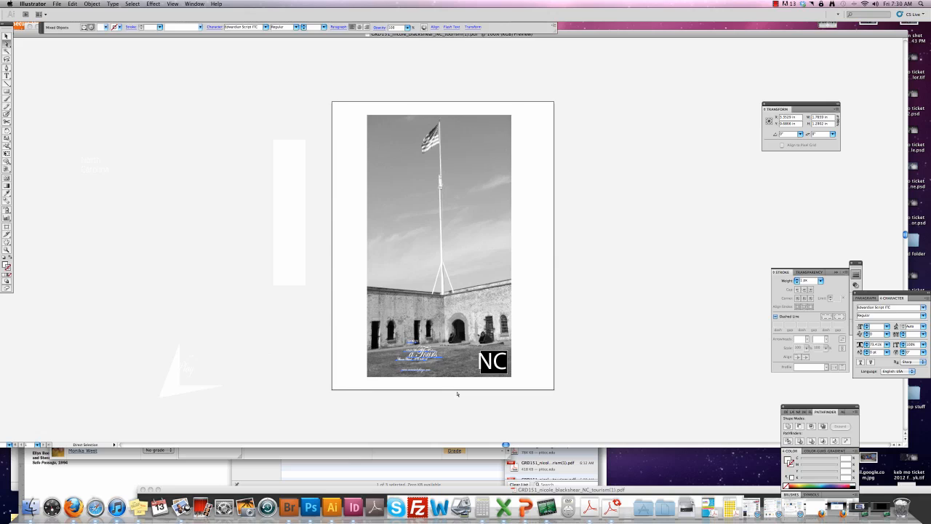
{"action": "left_click", "coordinate": [457, 393]}
{"action": "left_click", "coordinate": [7, 250]}
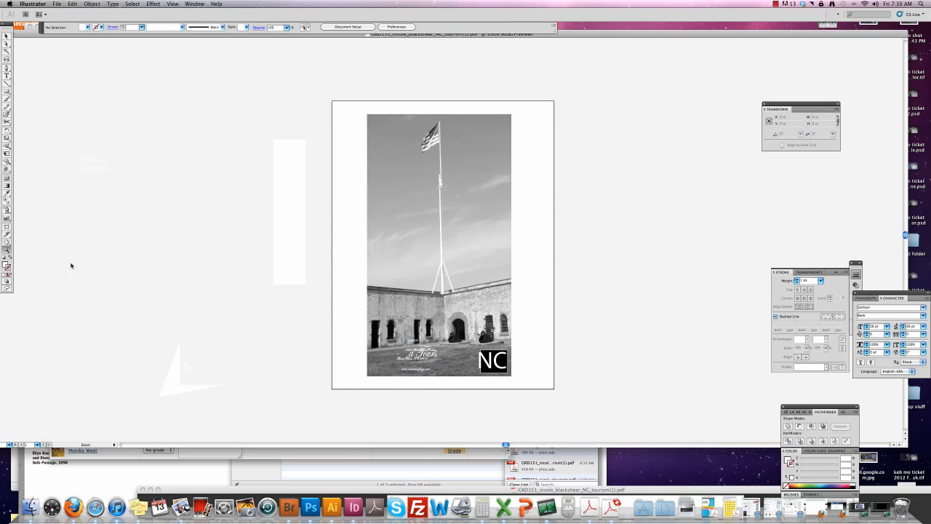
Zoom into the photo's bottom and delete the 'o' from 'a Tours'.
{"action": "left_click_drag", "start_coordinate": [349, 324], "coordinate": [577, 391]}
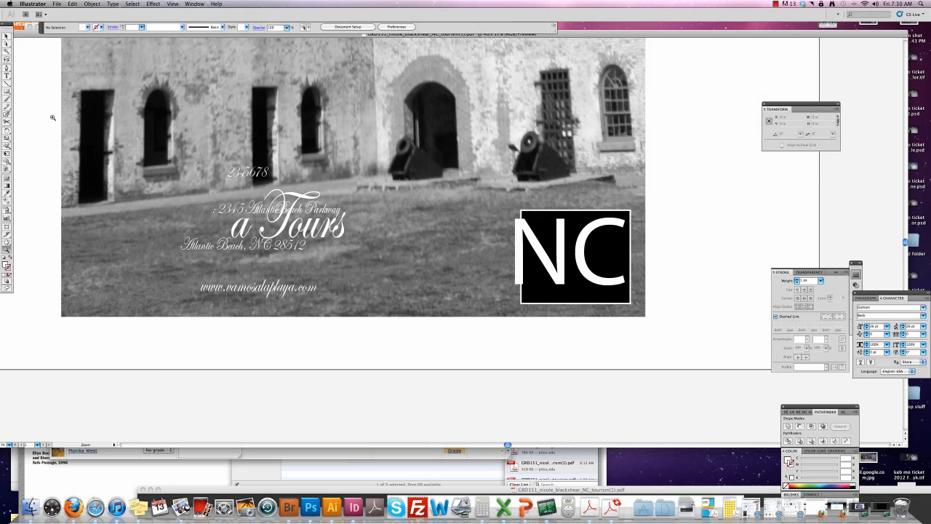
{"action": "key", "text": "v"}
{"action": "left_click", "coordinate": [243, 224]}
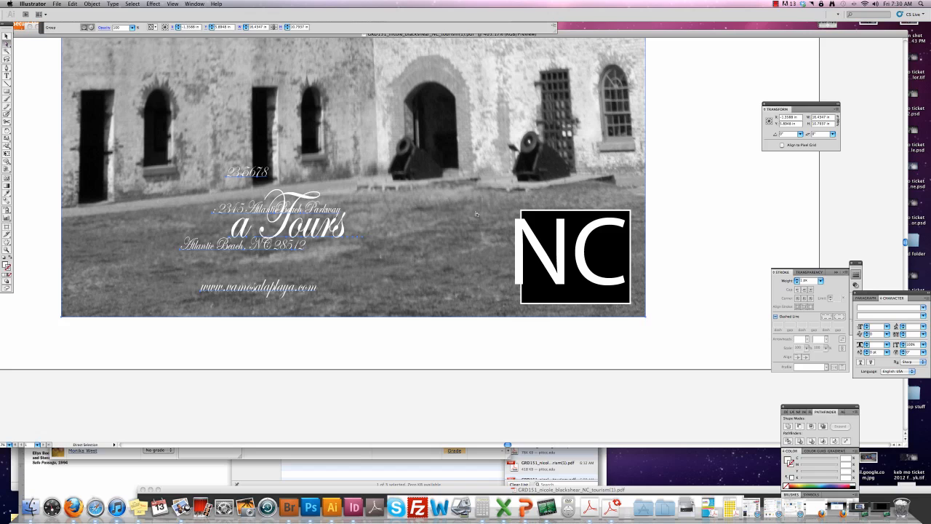
{"action": "left_click", "coordinate": [679, 198]}
{"action": "left_click", "coordinate": [341, 230]}
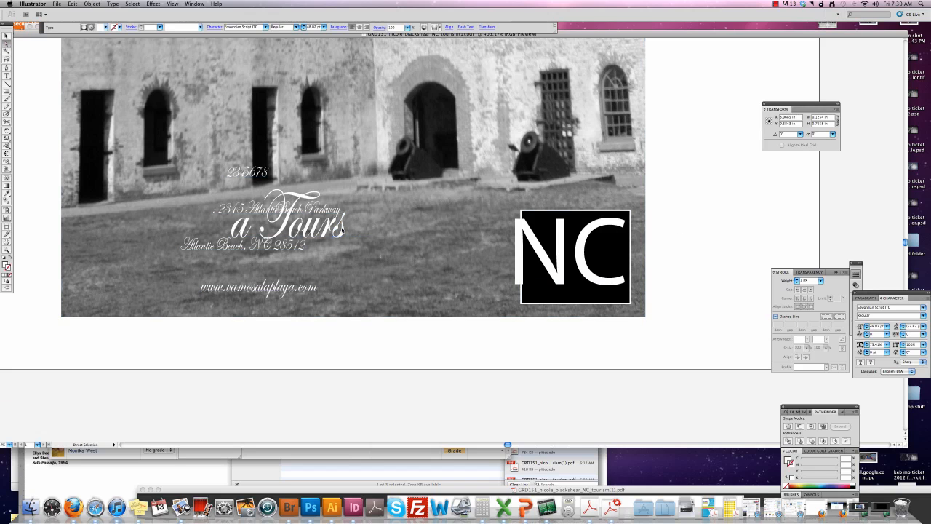
{"action": "left_click", "coordinate": [287, 226]}
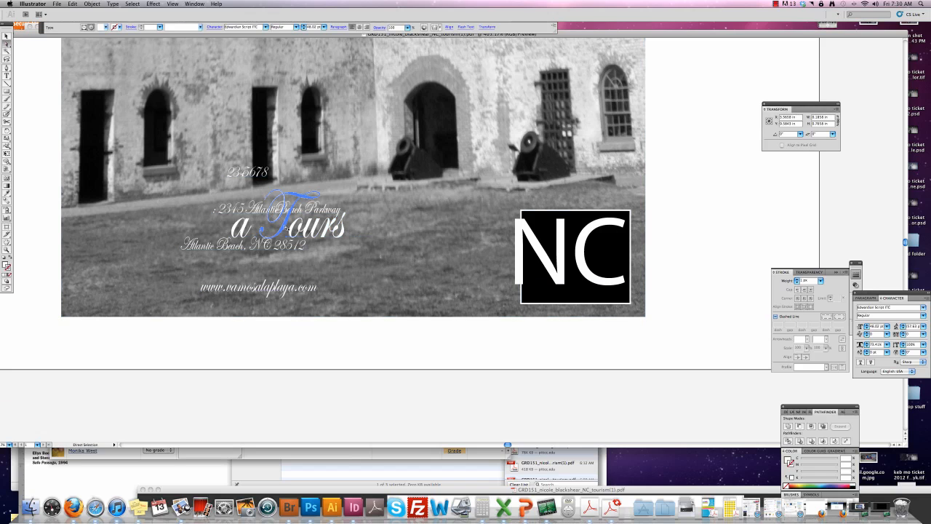
{"action": "left_click", "coordinate": [288, 228]}
{"action": "key", "text": "BackSpace"}
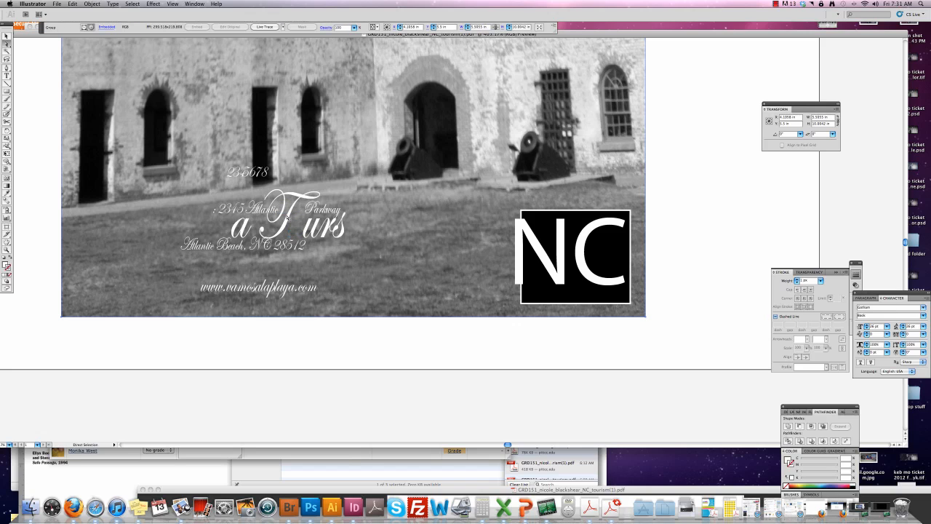
Delete the 'r' and 'u', then marquee-select and delete all the script text lines.
{"action": "left_click", "coordinate": [312, 232]}
{"action": "left_click", "coordinate": [322, 234]}
{"action": "key", "text": "BackSpace"}
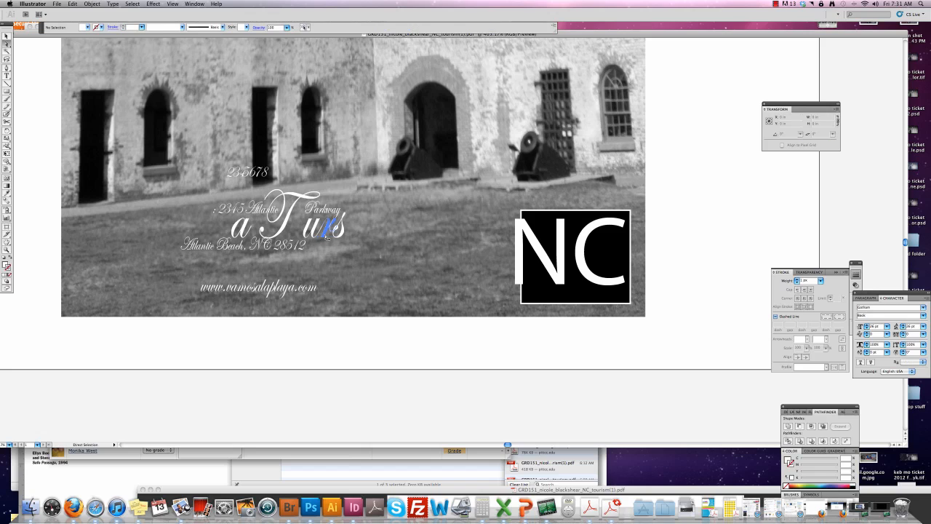
{"action": "left_click", "coordinate": [315, 235]}
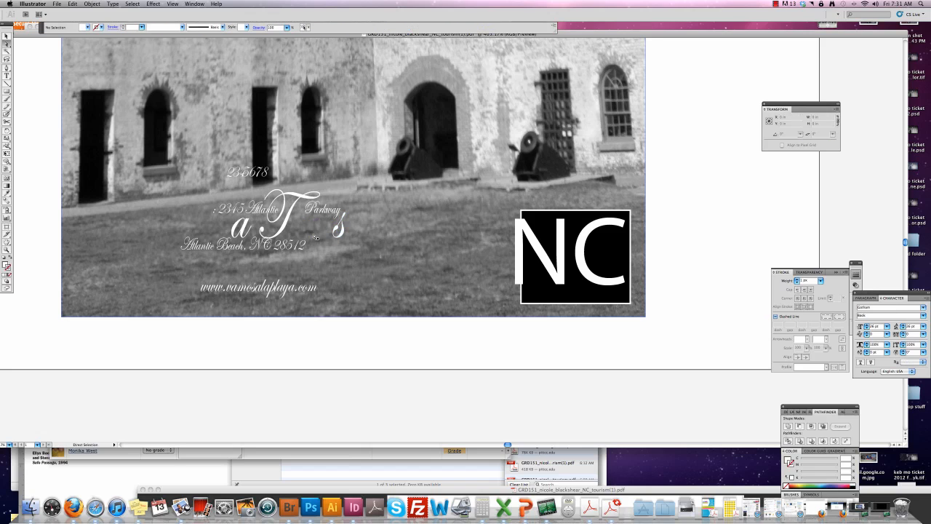
{"action": "key", "text": "BackSpace"}
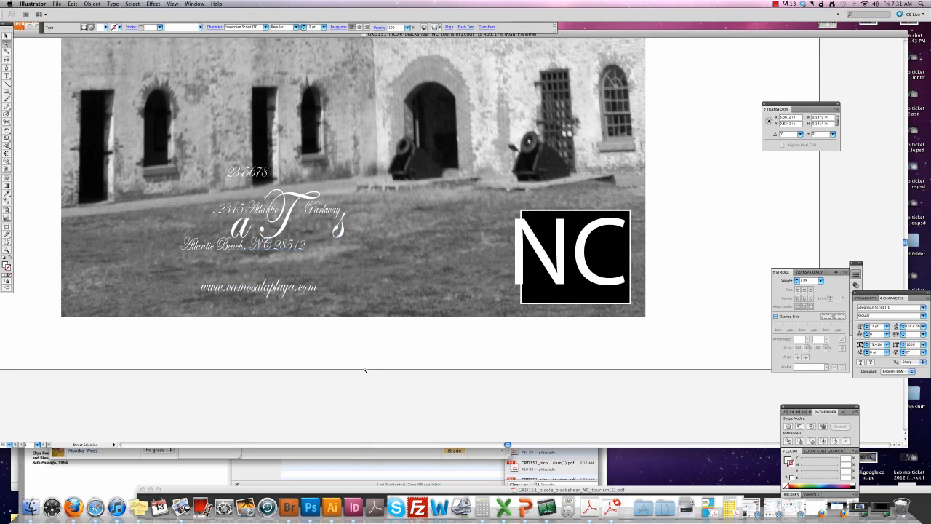
{"action": "left_click_drag", "start_coordinate": [385, 366], "coordinate": [182, 313]}
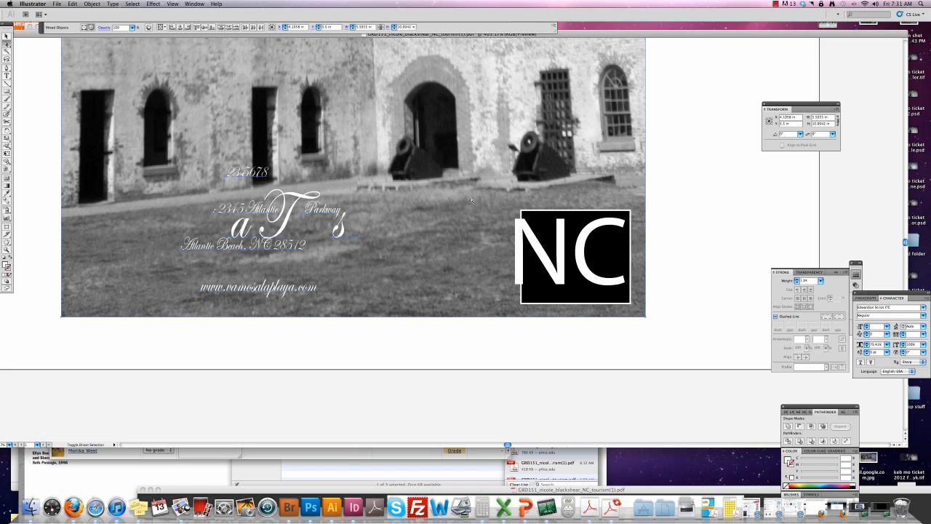
{"action": "key", "text": "Delete"}
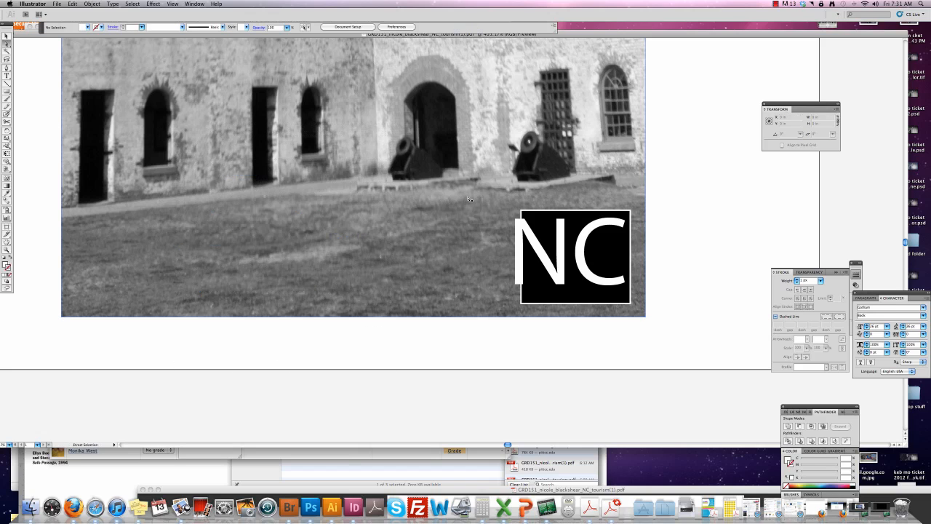
{"action": "left_click", "coordinate": [7, 75]}
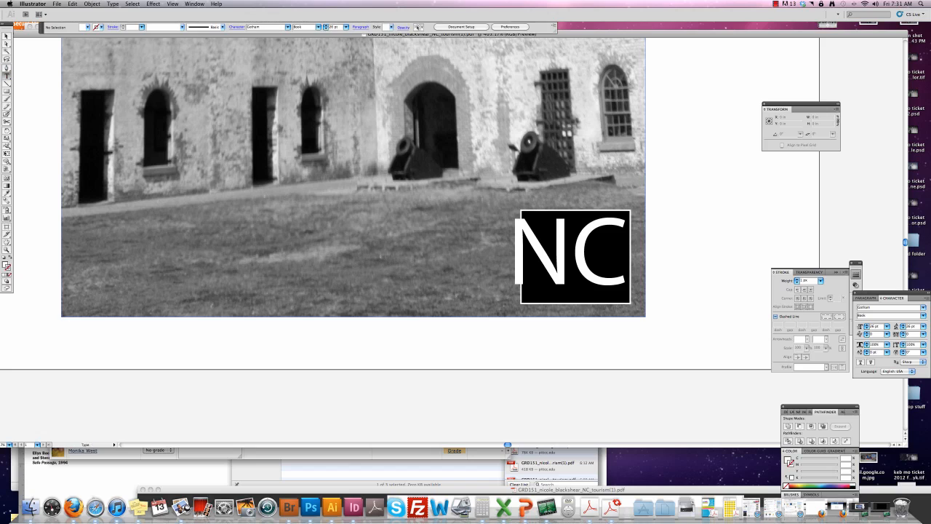
{"action": "left_click_drag", "start_coordinate": [82, 234], "coordinate": [461, 298]}
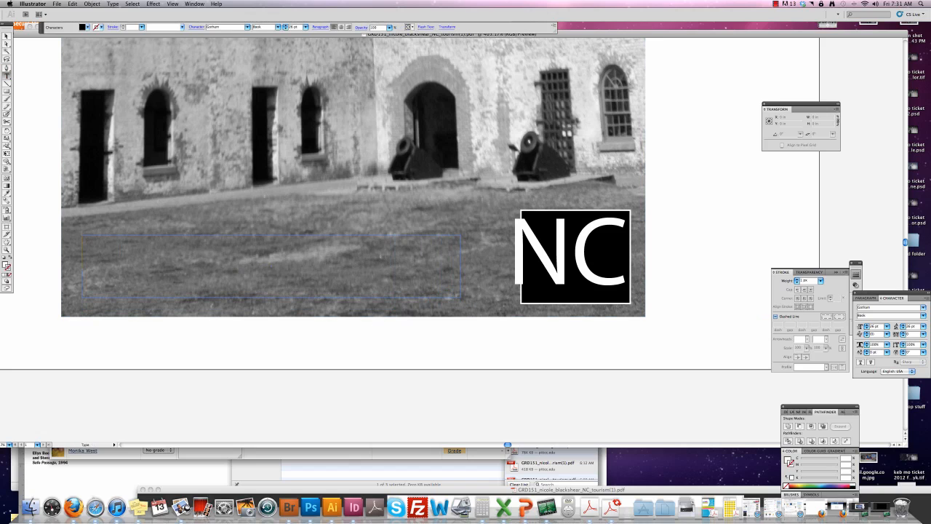
{"action": "type", "text": "www"}
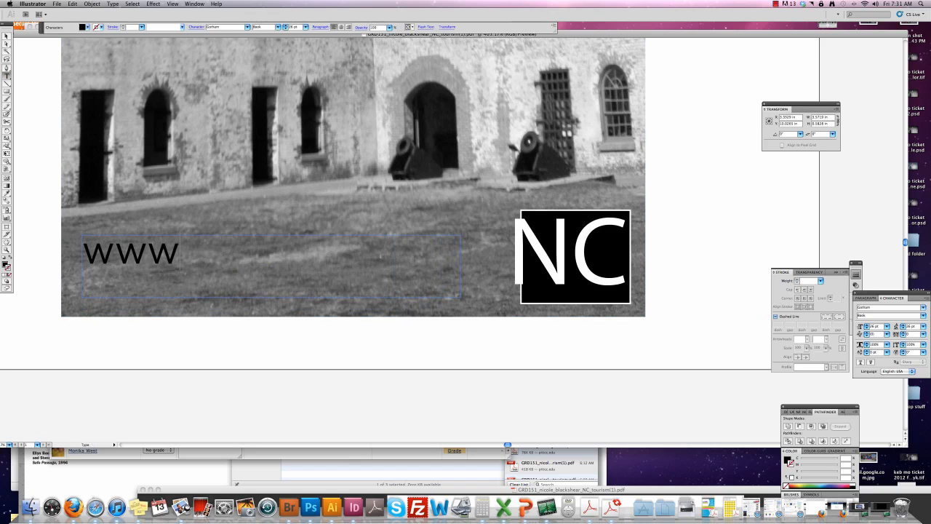
{"action": "type", "text": ".nc"}
{"action": "key", "text": "BackSpace"}
{"action": "key", "text": "BackSpace"}
{"action": "key", "text": "BackSpace"}
{"action": "type", "text": "Pla"}
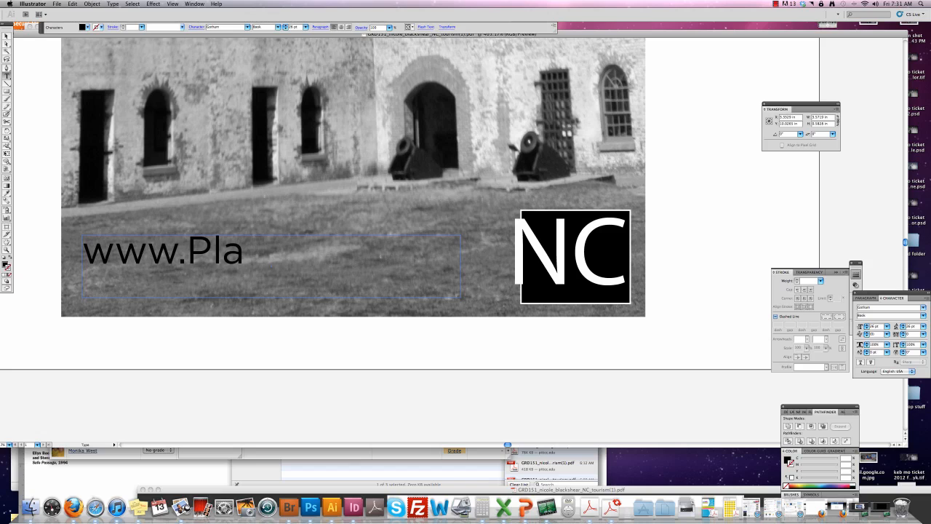
{"action": "type", "text": "yaTours"}
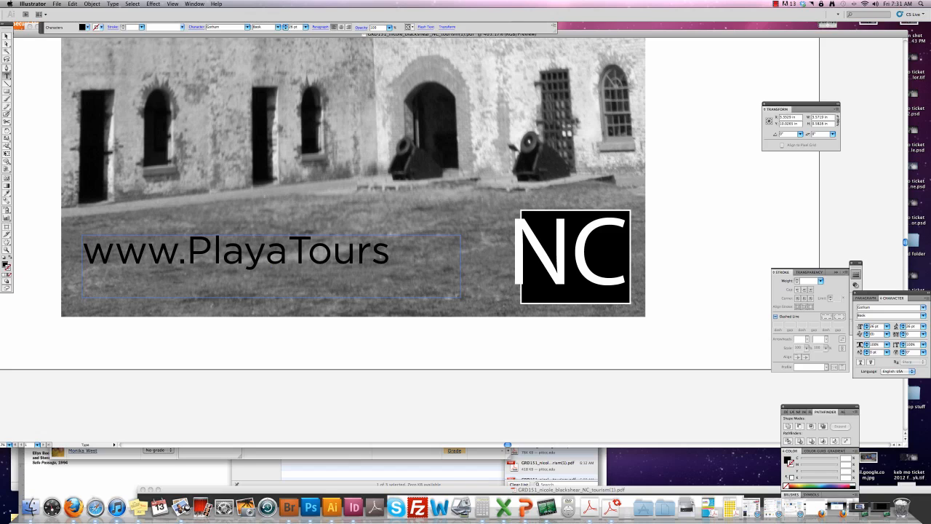
{"action": "type", "text": "NC."}
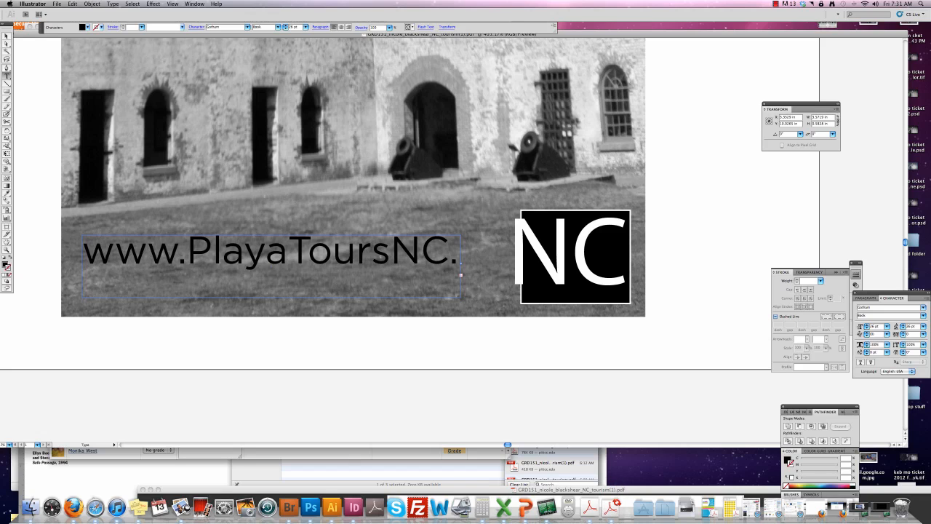
{"action": "type", "text": "com"}
{"action": "key", "text": "super+a"}
{"action": "key", "text": "super+shift+comma"}
{"action": "key", "text": "super+shift+comma"}
{"action": "key", "text": "super+shift+comma"}
{"action": "key", "text": "super+shift+comma"}
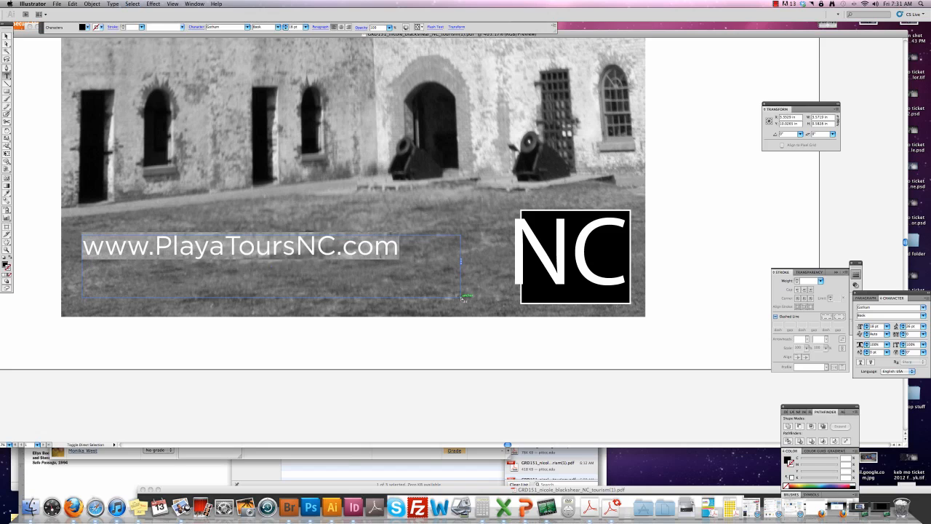
{"action": "key", "text": "super+shift+comma"}
{"action": "key", "text": "super+shift+comma"}
{"action": "key", "text": "super+shift+comma"}
{"action": "left_click", "coordinate": [380, 256]}
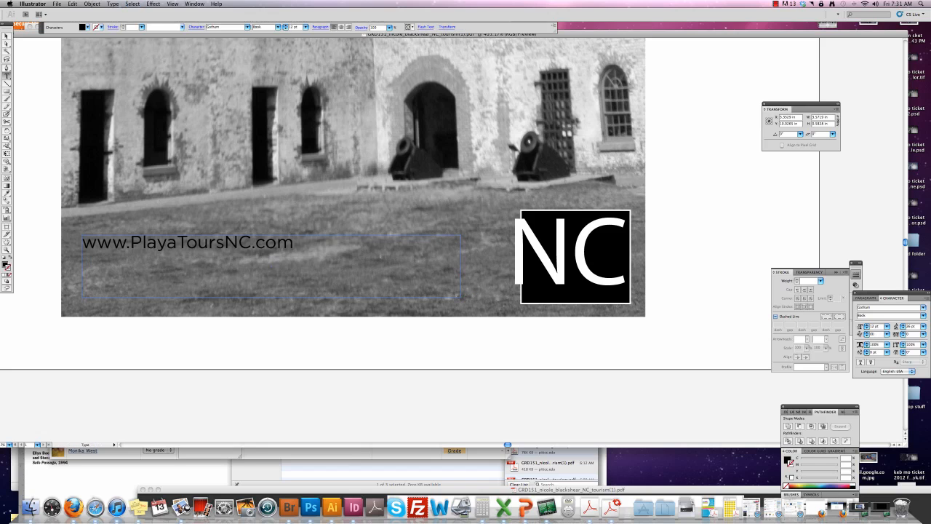
Add a second line with the tour phone number beneath the web address.
{"action": "key", "text": "Return"}
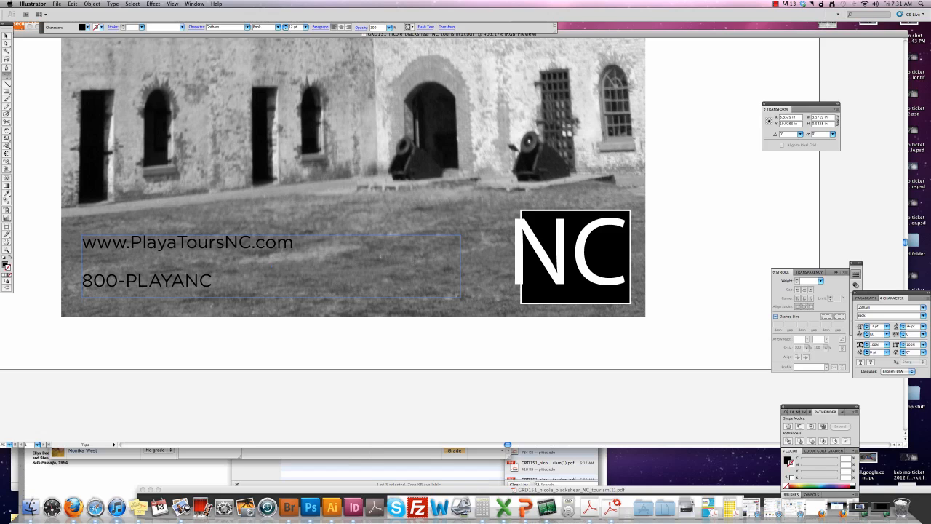
{"action": "key", "text": "shift+Left"}
{"action": "key", "text": "shift+Left"}
{"action": "key", "text": "shift+Left"}
{"action": "key", "text": "shift+Left"}
{"action": "key", "text": "shift+Left"}
{"action": "key", "text": "shift+Left"}
{"action": "key", "text": "shift+Left"}
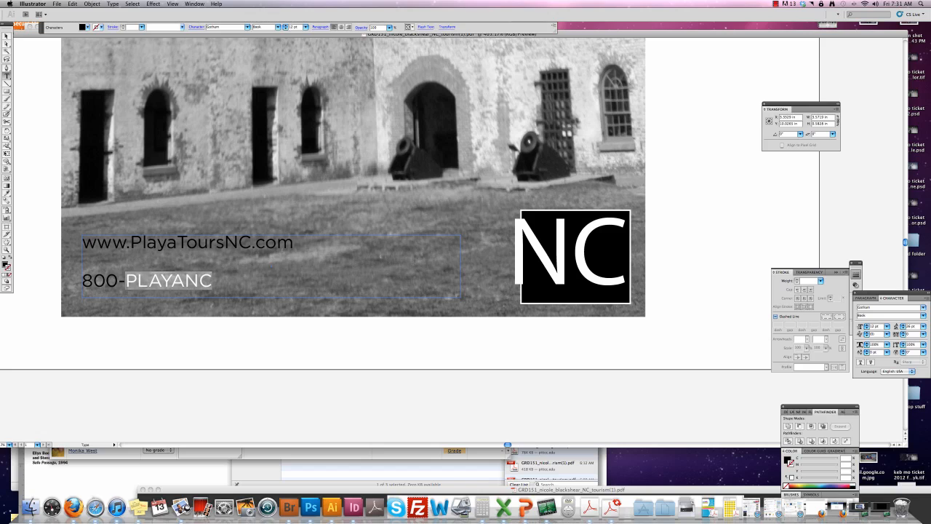
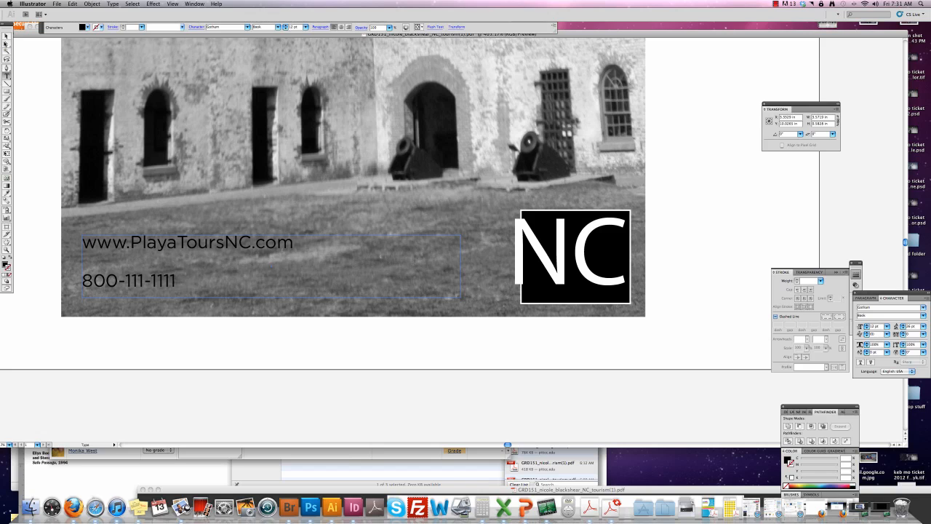
{"action": "key", "text": "Escape"}
Shift the contact text frame slightly left and select both of its lines.
{"action": "left_click_drag", "start_coordinate": [136, 287], "coordinate": [135, 287]}
{"action": "double_click", "coordinate": [135, 287]}
{"action": "key", "text": "super+a"}
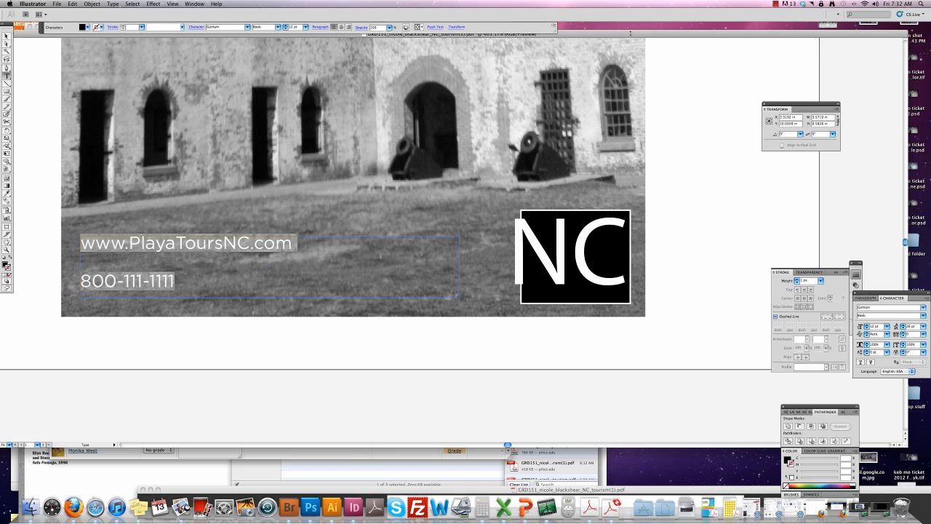
{"action": "left_click_drag", "start_coordinate": [630, 32], "coordinate": [590, 45]}
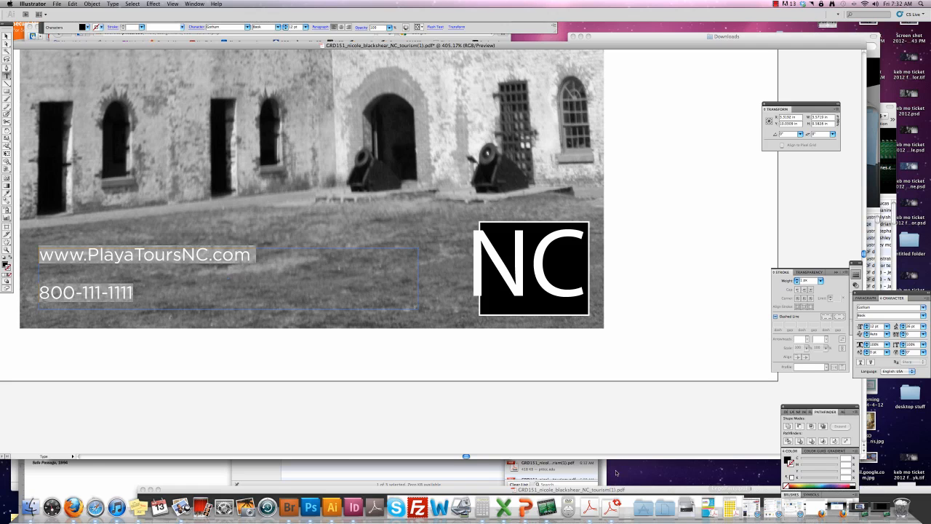
Open the North Carolina tourism ad draft PDF in Acrobat, placed beside the Illustrator artwork.
{"action": "left_click", "coordinate": [754, 37]}
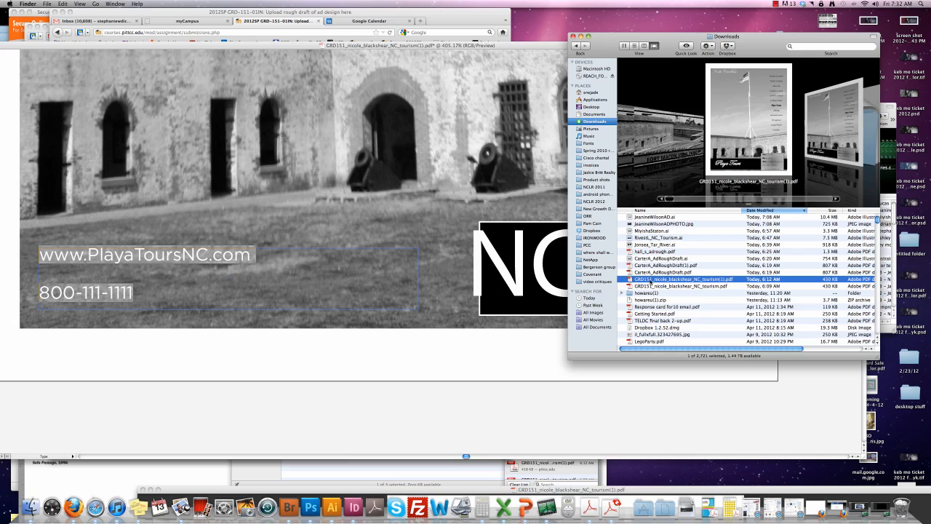
{"action": "double_click", "coordinate": [650, 279]}
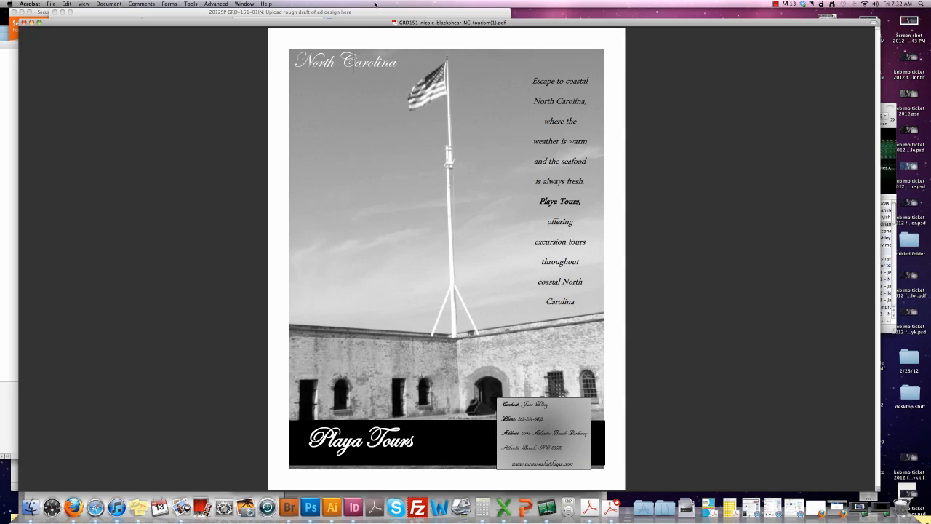
{"action": "left_click_drag", "start_coordinate": [374, 25], "coordinate": [722, 209]}
{"action": "left_click", "coordinate": [339, 268]}
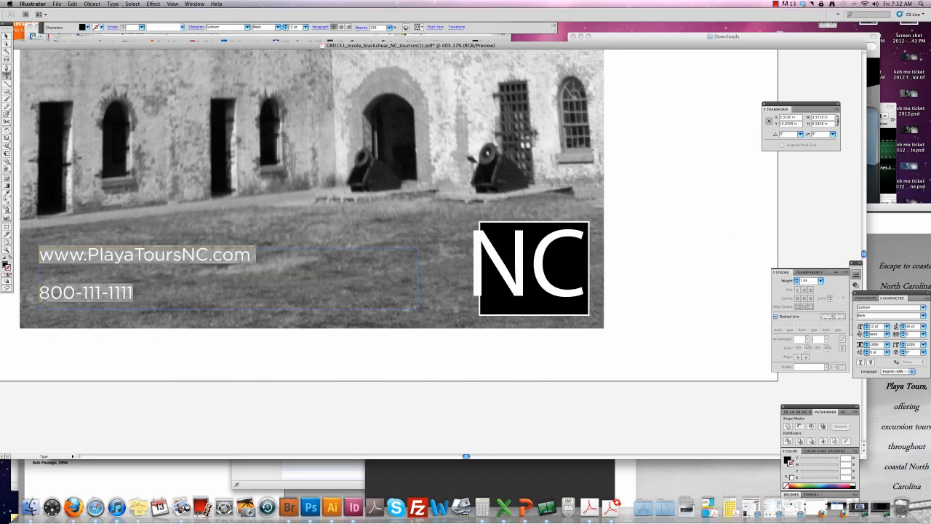
Make 'PlayaToursNC' Bold and set the contact lines' leading to 14 pt.
{"action": "left_click", "coordinate": [339, 269]}
{"action": "left_click_drag", "start_coordinate": [208, 255], "coordinate": [86, 255]}
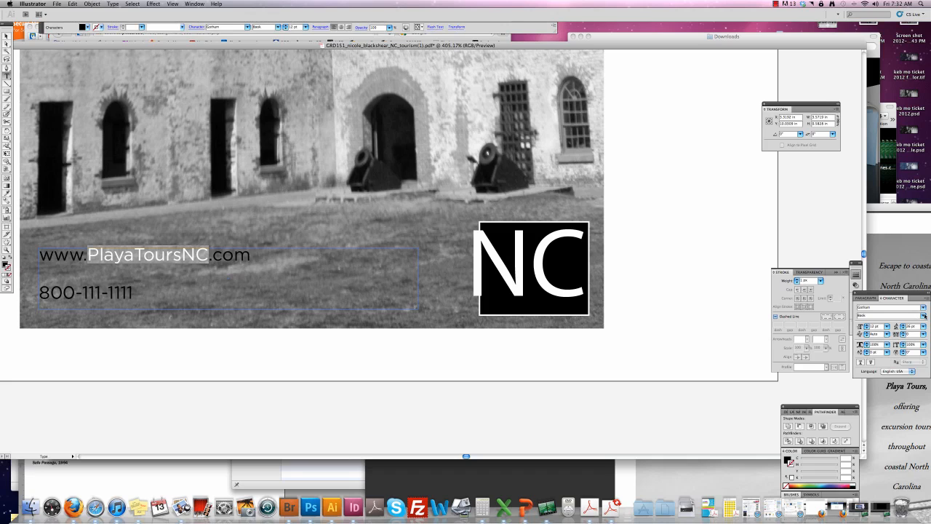
{"action": "left_click", "coordinate": [924, 315]}
{"action": "left_click", "coordinate": [871, 342]}
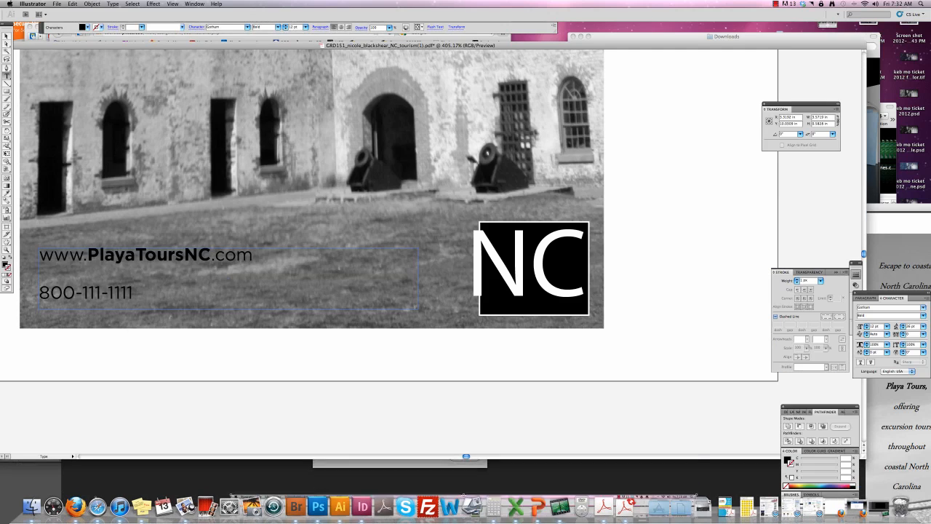
{"action": "key", "text": "super+a"}
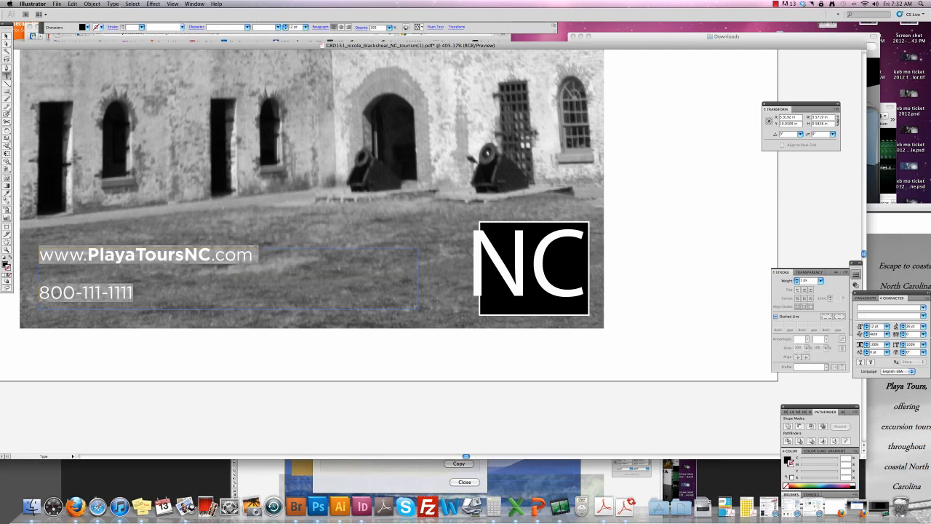
{"action": "left_click", "coordinate": [923, 327]}
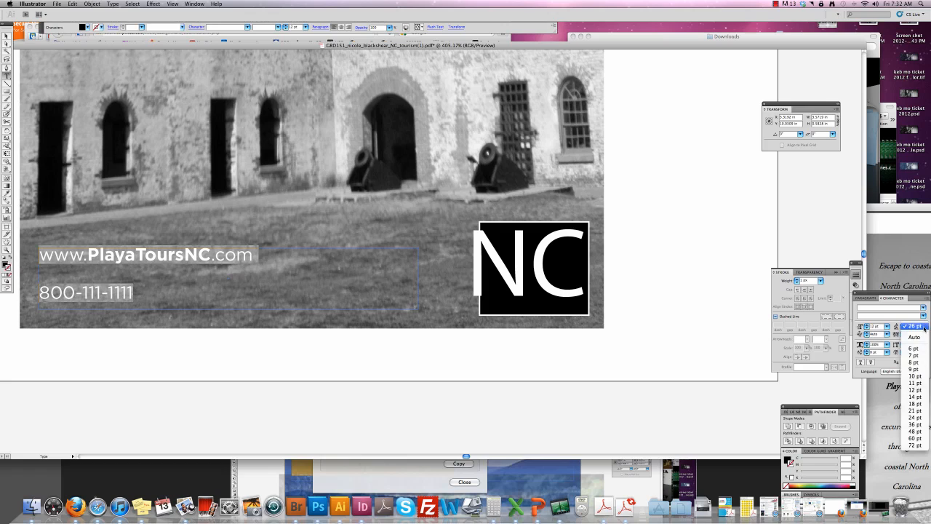
{"action": "left_click", "coordinate": [914, 397]}
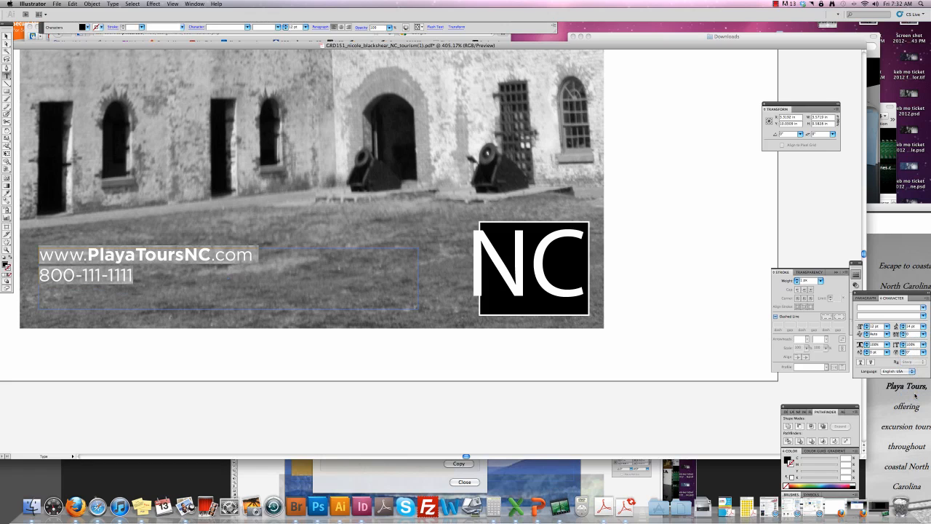
Move the contact lines into the photo's bottom-left corner with white fill and no stroke.
{"action": "key", "text": "Escape"}
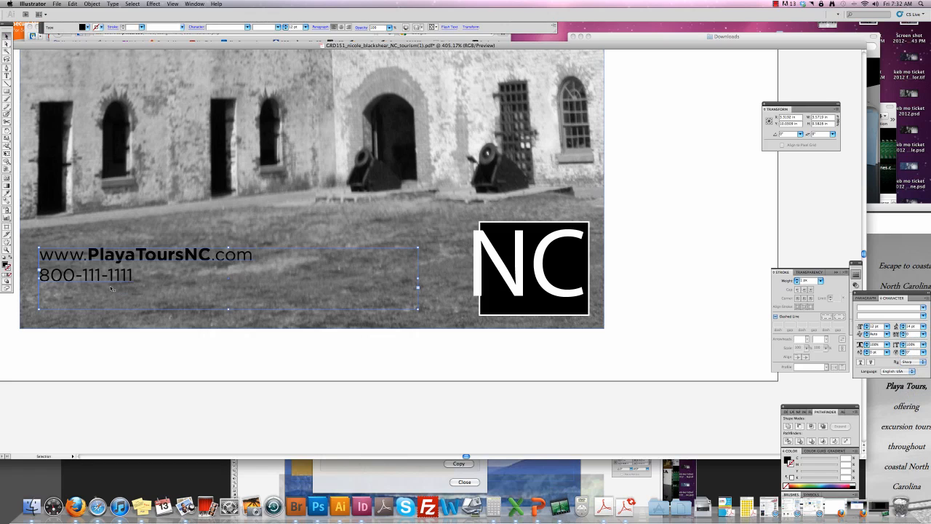
{"action": "left_click_drag", "start_coordinate": [107, 264], "coordinate": [100, 283]}
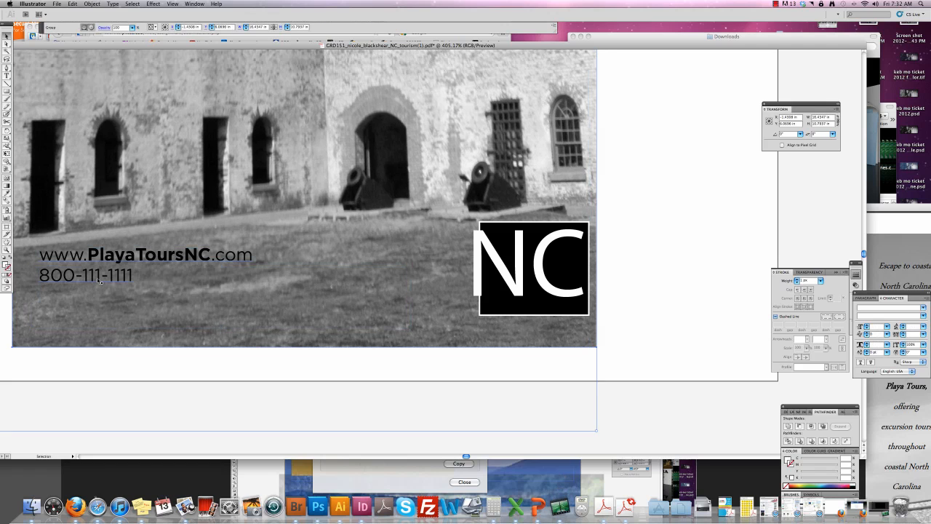
{"action": "left_click", "coordinate": [102, 353]}
{"action": "key", "text": "super+z"}
{"action": "left_click", "coordinate": [114, 421]}
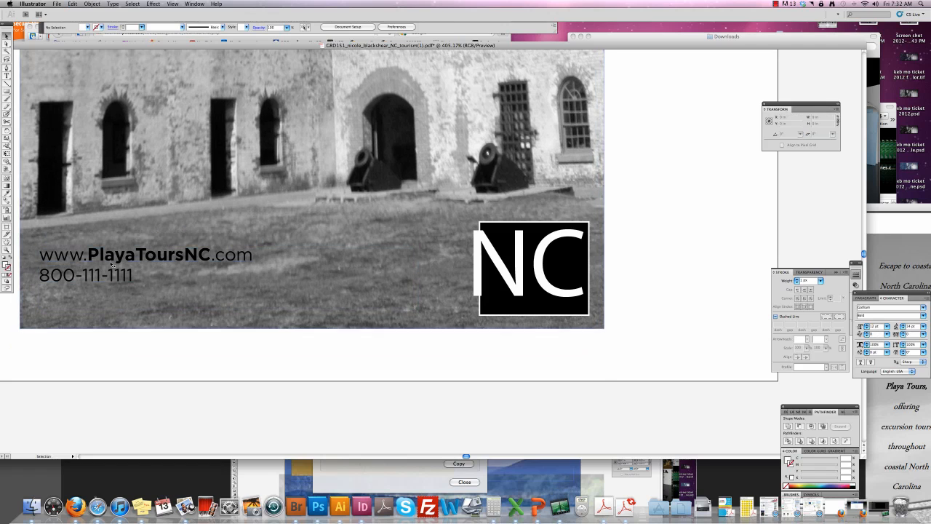
{"action": "mouse_move", "coordinate": [112, 275]}
{"action": "left_mouse_down"}
{"action": "mouse_move", "coordinate": [97, 301]}
{"action": "mouse_move", "coordinate": [107, 302]}
{"action": "left_mouse_up"}
{"action": "left_click", "coordinate": [4, 258]}
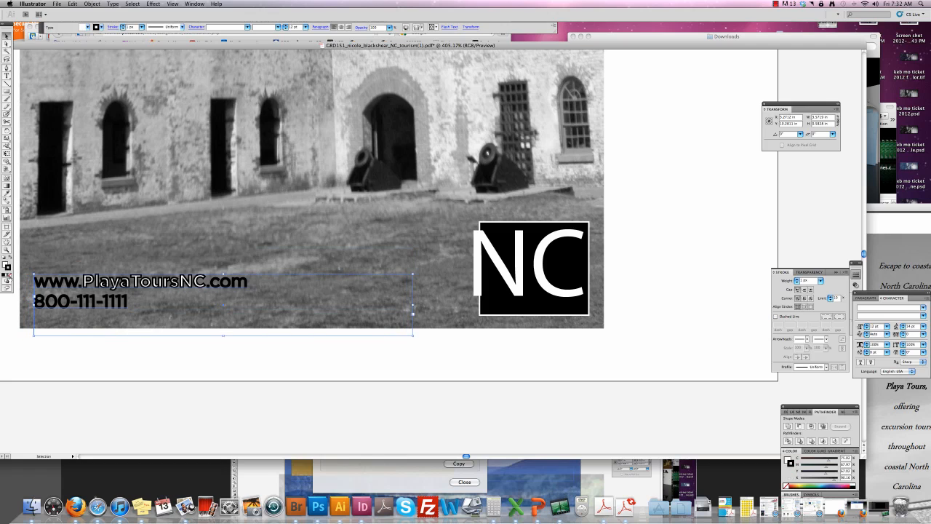
{"action": "left_click", "coordinate": [8, 279]}
{"action": "left_click", "coordinate": [69, 415]}
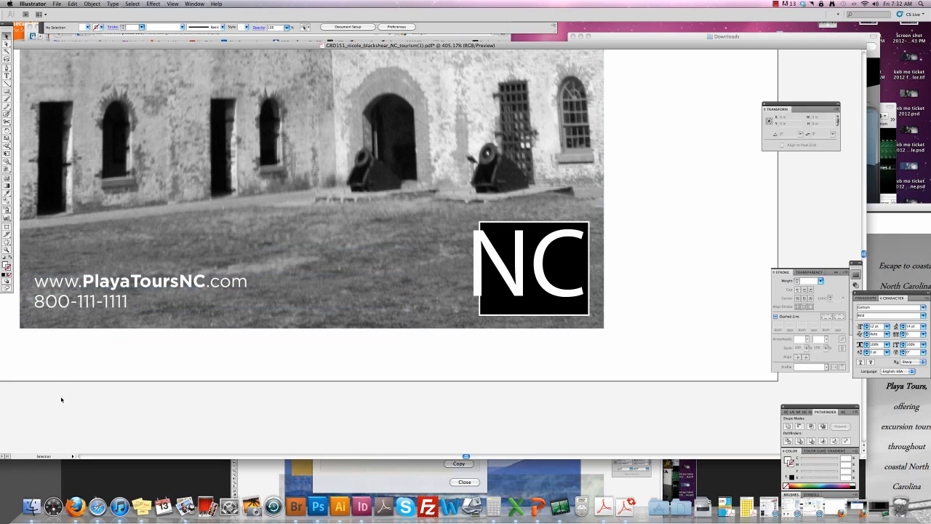
{"action": "key", "text": "super+0"}
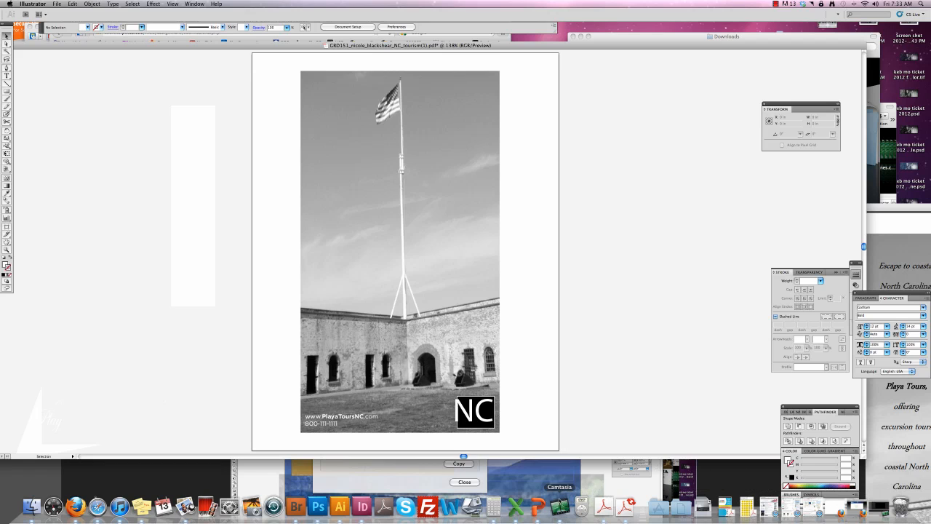
Select and copy the 'Escape to coastal … Carolina' paragraph from the Acrobat draft.
{"action": "left_click", "coordinate": [603, 507]}
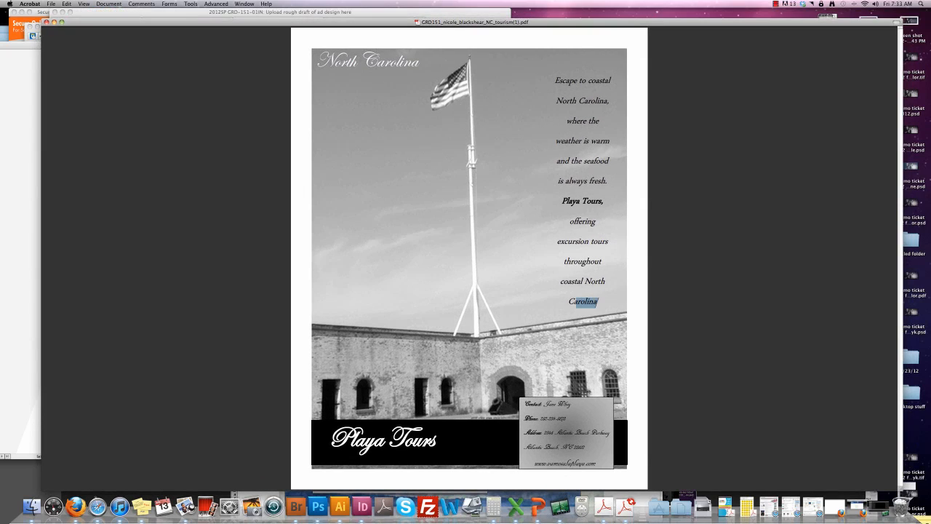
{"action": "left_click_drag", "start_coordinate": [576, 301], "coordinate": [555, 80]}
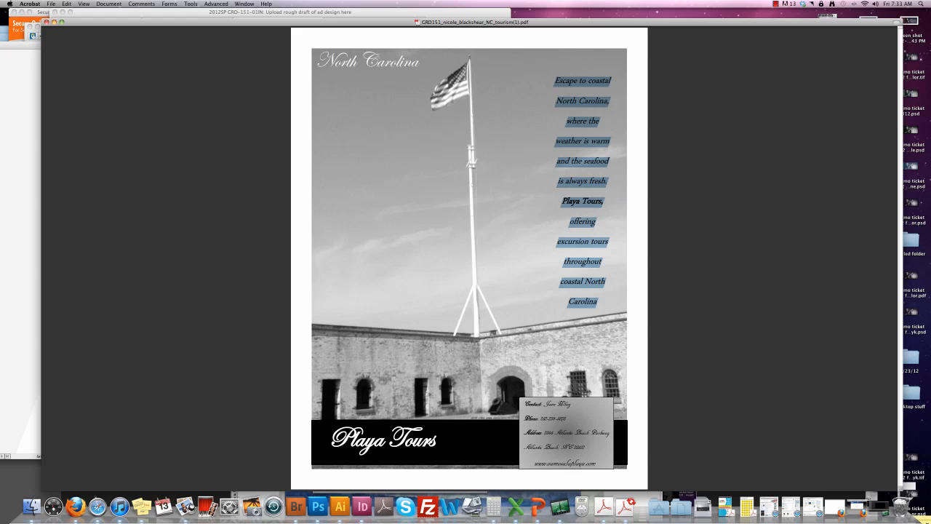
{"action": "key", "text": "super+c"}
{"action": "left_click_drag", "start_coordinate": [397, 22], "coordinate": [405, 447]}
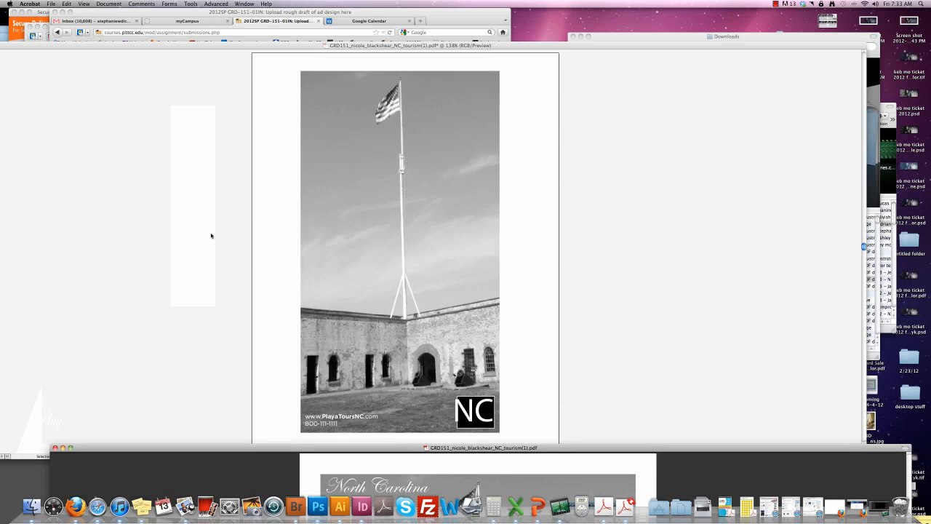
{"action": "left_click", "coordinate": [210, 235]}
Paste the 'Escape to coastal North Carolina…' paragraph into a new text area above the fort.
{"action": "left_click", "coordinate": [7, 76]}
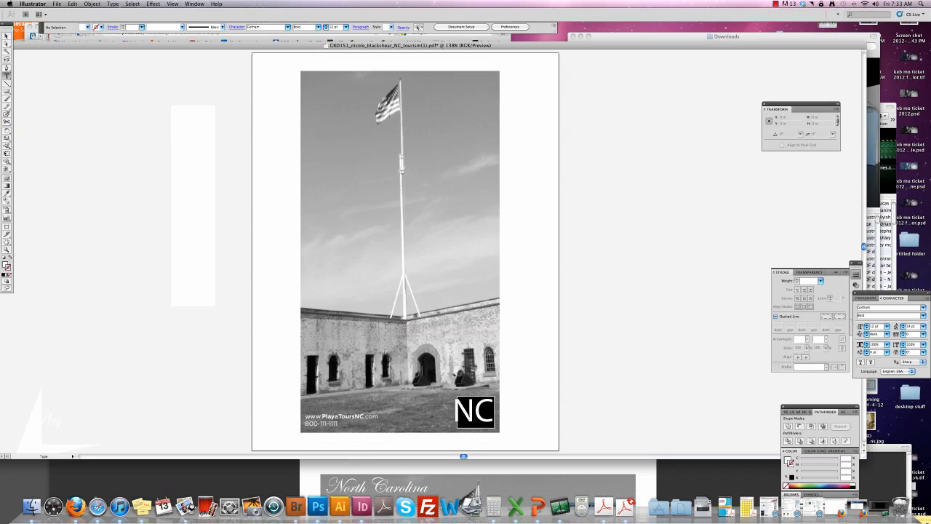
{"action": "left_click_drag", "start_coordinate": [236, 157], "coordinate": [382, 243]}
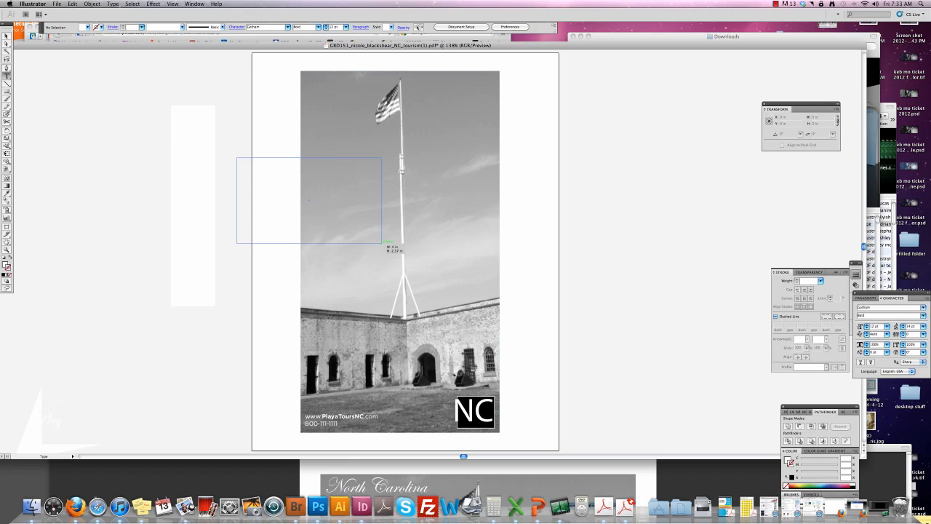
{"action": "key", "text": "super+v"}
{"action": "key", "text": "Escape"}
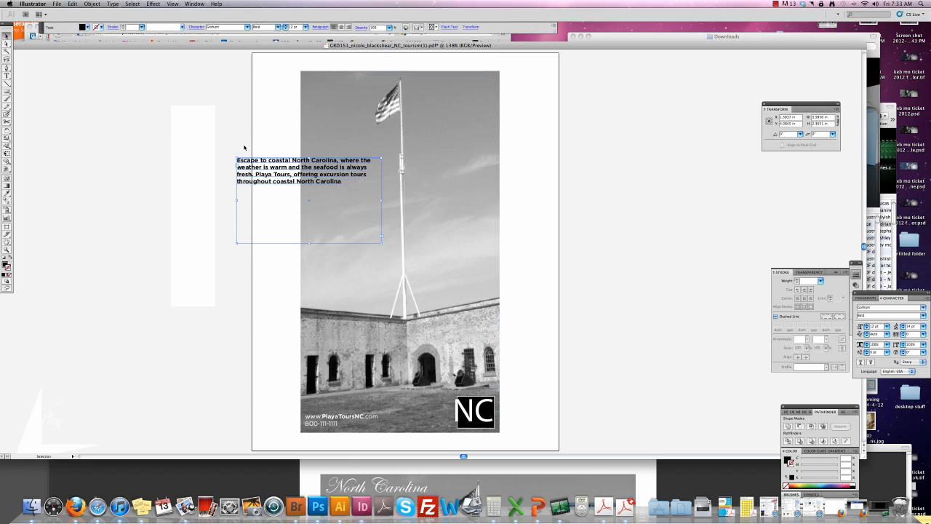
{"action": "left_click_drag", "start_coordinate": [285, 197], "coordinate": [394, 240]}
Compare with the Acrobat draft and shift the pasted paragraph left across the photo's edge.
{"action": "left_click", "coordinate": [590, 487]}
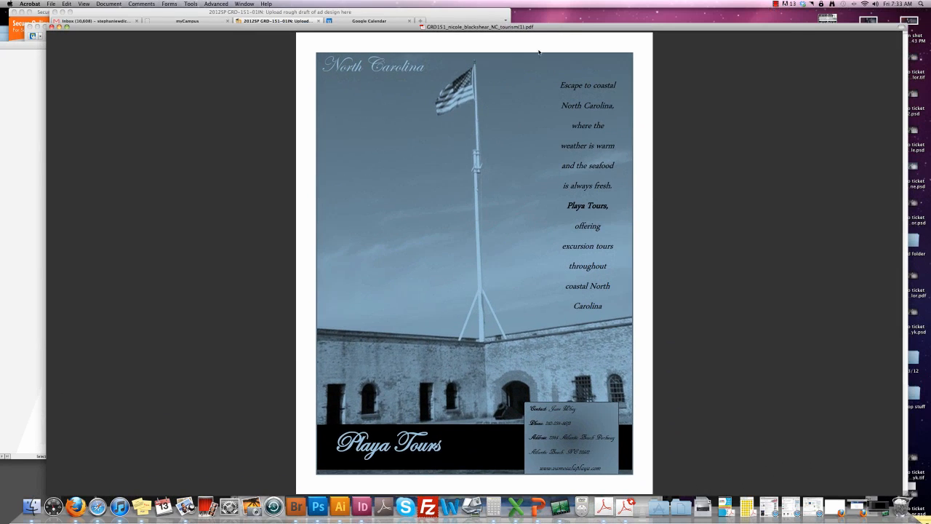
{"action": "left_click_drag", "start_coordinate": [591, 29], "coordinate": [590, 492]}
{"action": "left_click", "coordinate": [599, 293]}
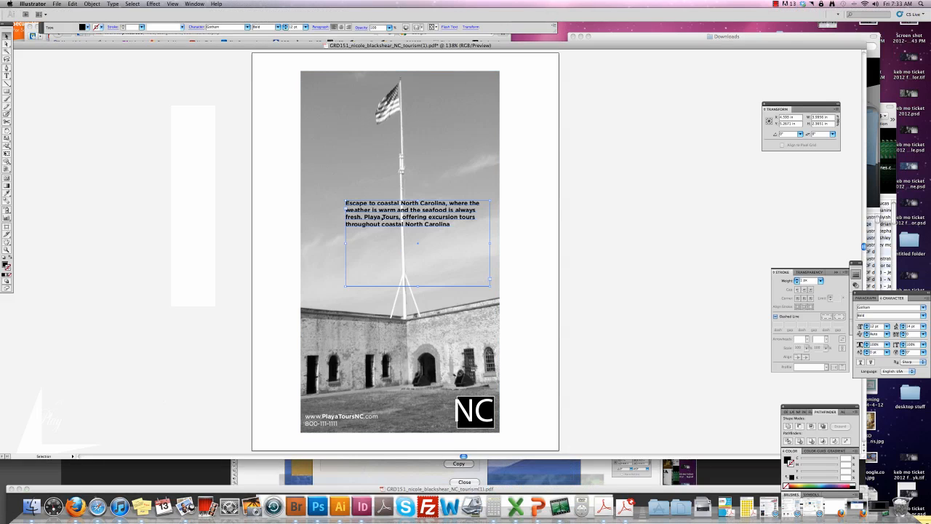
{"action": "left_click_drag", "start_coordinate": [389, 217], "coordinate": [245, 214]}
{"action": "left_click", "coordinate": [385, 245]}
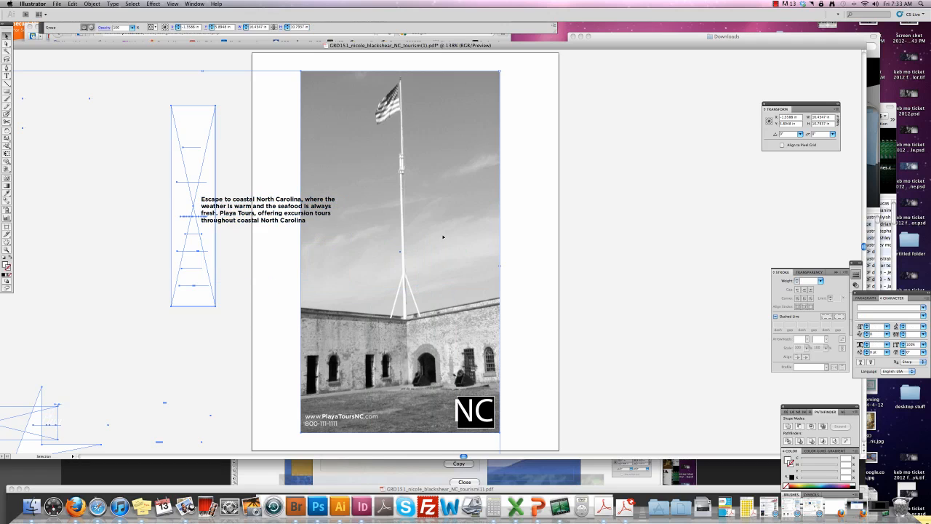
Widen the fort photo and draw a tall white rectangle over its right side.
{"action": "left_click_drag", "start_coordinate": [500, 265], "coordinate": [646, 266]}
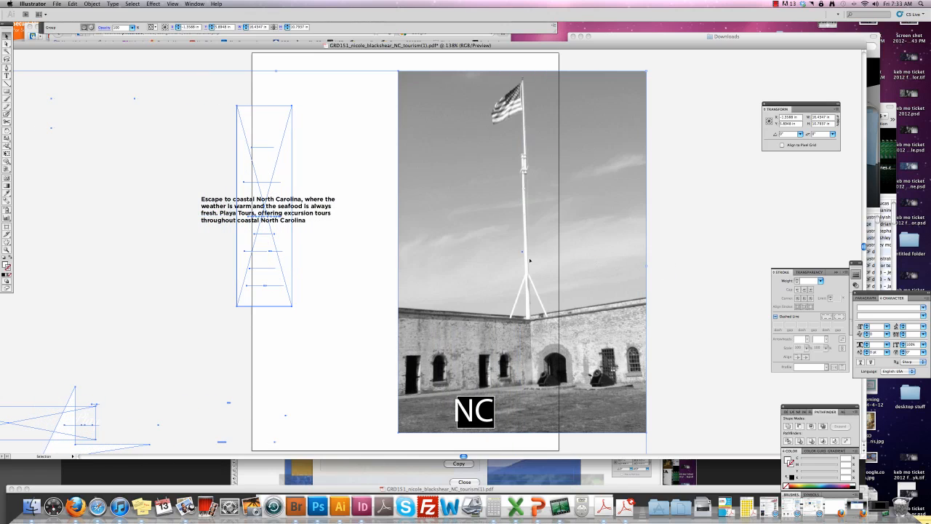
{"action": "left_click_drag", "start_coordinate": [493, 256], "coordinate": [376, 259]}
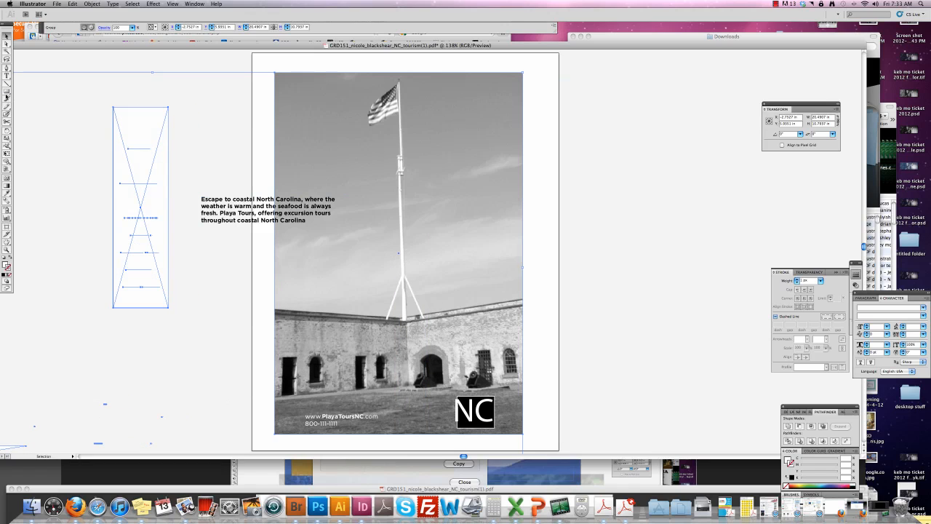
{"action": "key", "text": "m"}
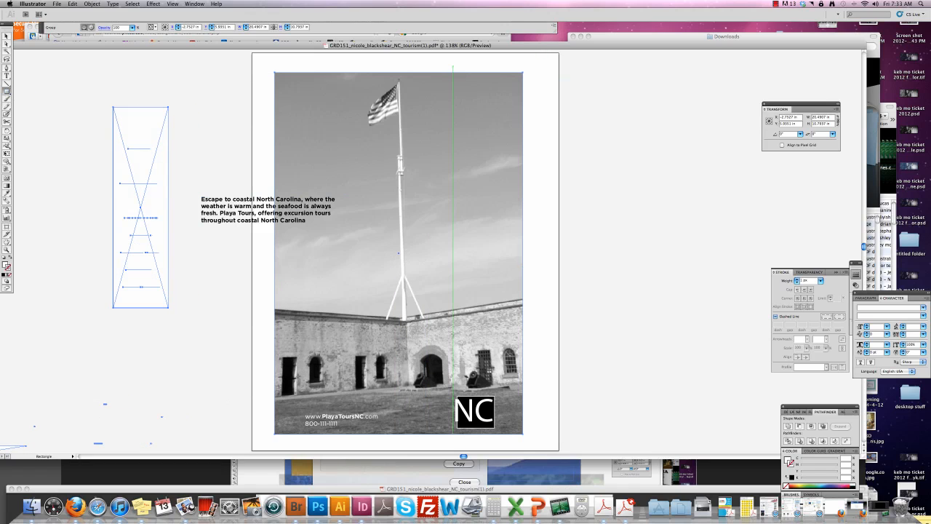
{"action": "left_click_drag", "start_coordinate": [457, 67], "coordinate": [537, 437]}
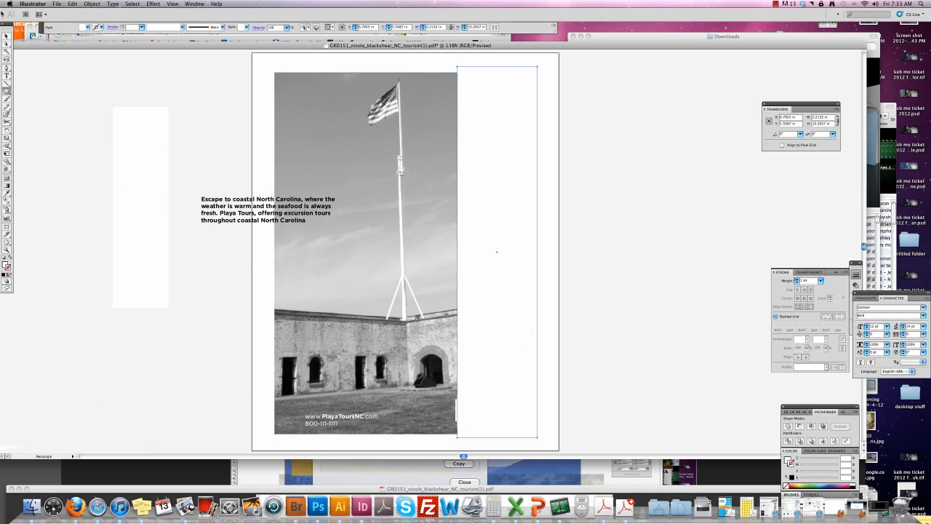
Shift the tall white rectangle right to reveal more of the photo.
{"action": "key", "text": "v"}
{"action": "left_click", "coordinate": [457, 407]}
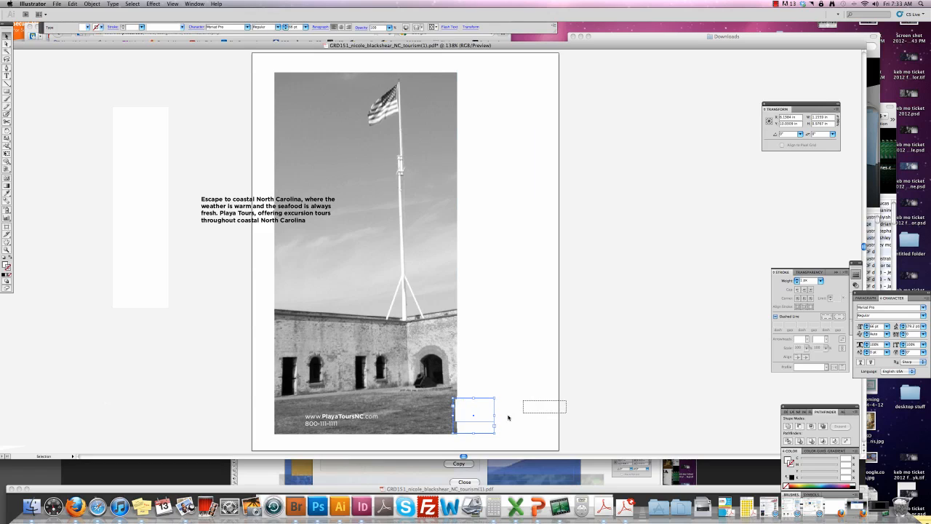
{"action": "left_click_drag", "start_coordinate": [507, 417], "coordinate": [476, 416]}
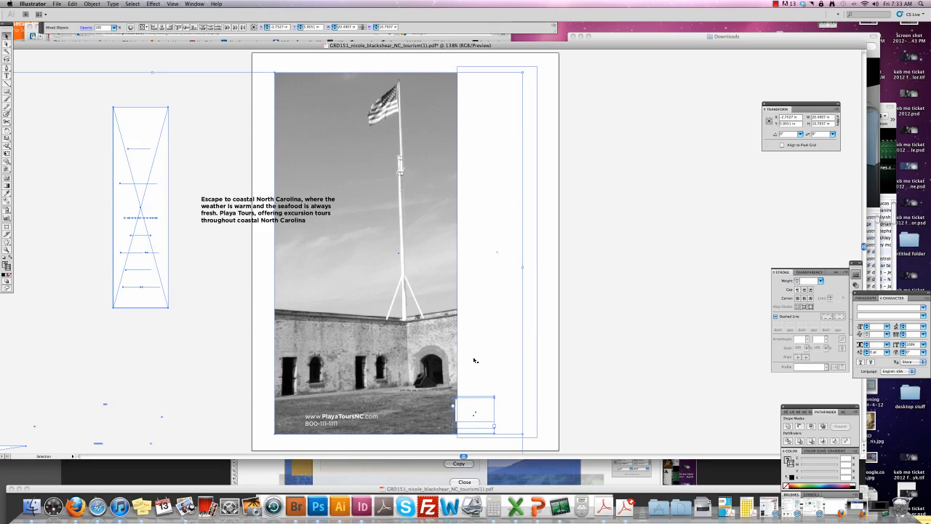
{"action": "left_click", "coordinate": [474, 405]}
{"action": "left_click_drag", "start_coordinate": [473, 405], "coordinate": [496, 405]}
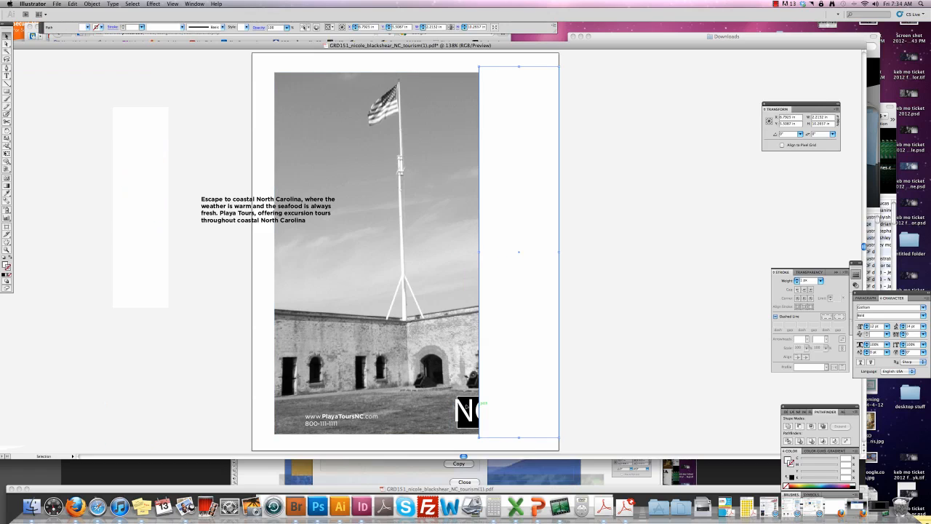
Move the NC text and black square left onto the photo and slide the white panel left to crop.
{"action": "left_click", "coordinate": [463, 405]}
{"action": "left_click", "coordinate": [467, 398], "text": "shift"}
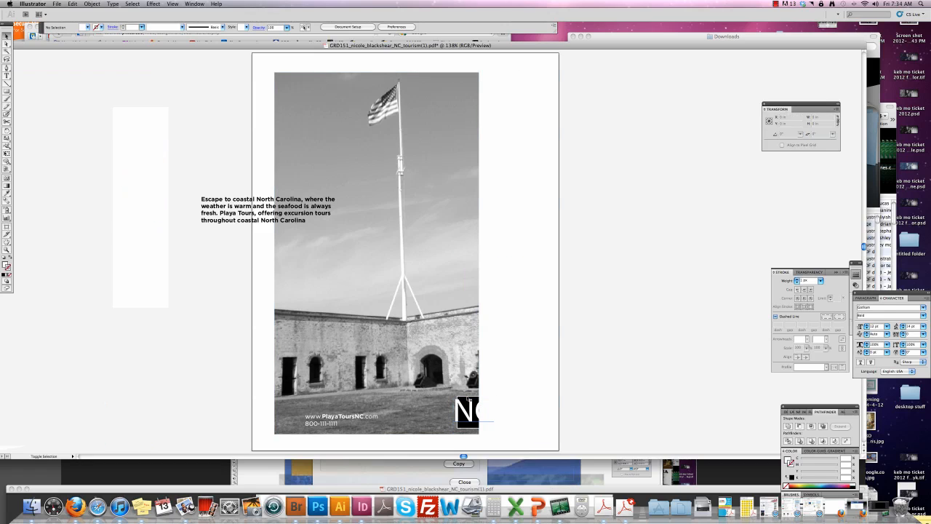
{"action": "left_click", "coordinate": [467, 404]}
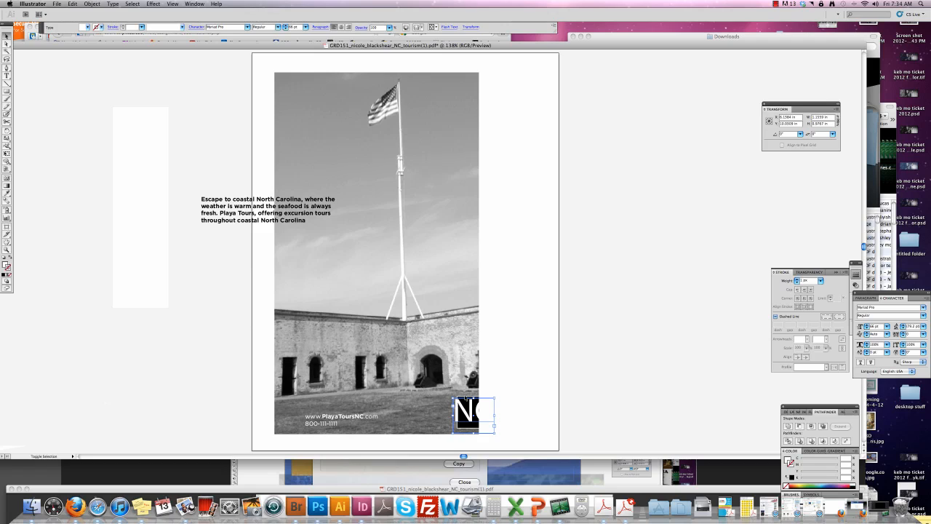
{"action": "left_click", "coordinate": [467, 399], "text": "shift"}
{"action": "left_click", "coordinate": [464, 408]}
{"action": "left_click_drag", "start_coordinate": [462, 410], "coordinate": [435, 409]}
{"action": "left_click", "coordinate": [474, 409]}
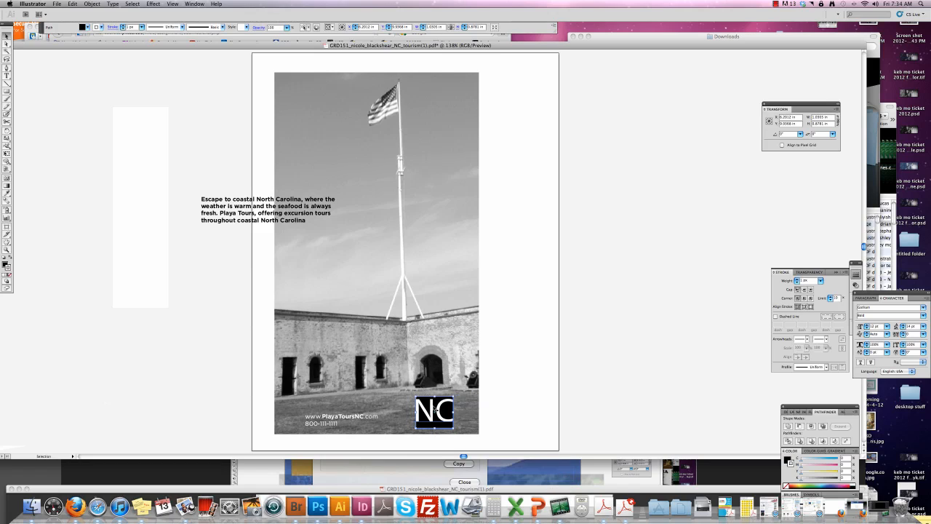
{"action": "mouse_move", "coordinate": [517, 408]}
{"action": "left_mouse_down"}
{"action": "mouse_move", "coordinate": [493, 408]}
{"action": "mouse_move", "coordinate": [504, 409]}
{"action": "left_mouse_up"}
Enter isolation mode on the photo group, then exit it.
{"action": "left_click", "coordinate": [423, 325]}
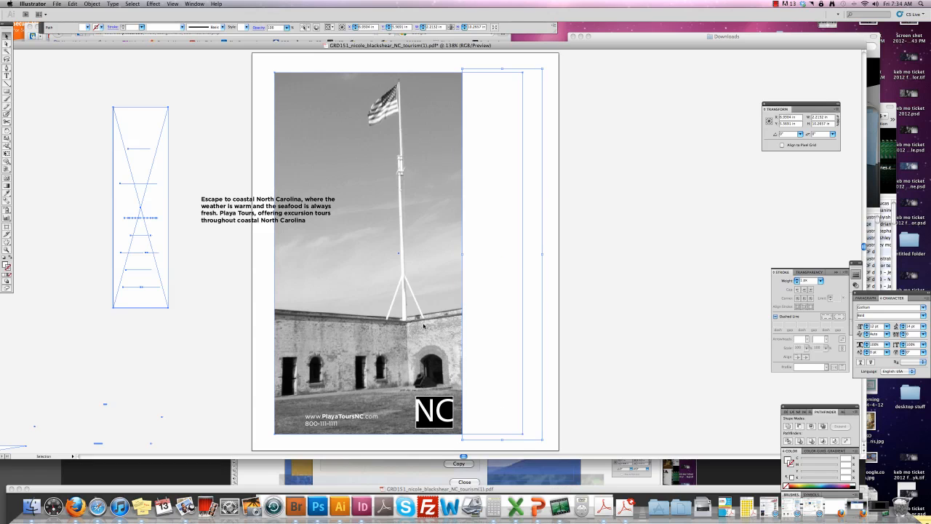
{"action": "double_click", "coordinate": [424, 325]}
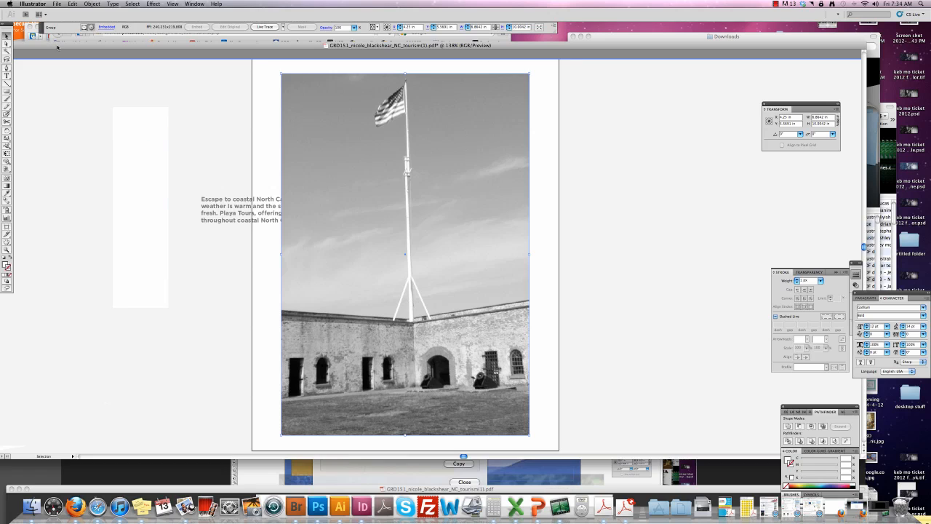
{"action": "left_click_drag", "start_coordinate": [58, 47], "coordinate": [125, 46]}
{"action": "left_click", "coordinate": [19, 53]}
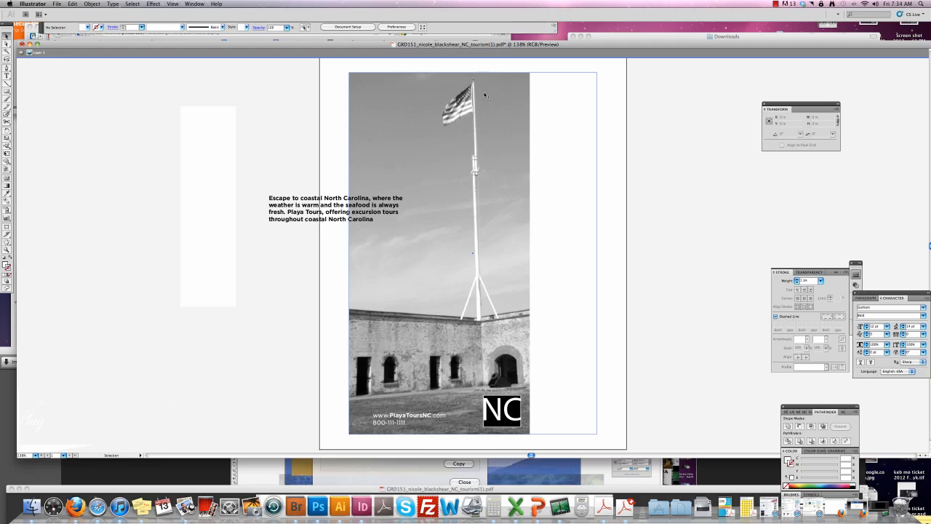
Nudge the white panel slightly left against the photo and leave isolation mode again.
{"action": "left_click", "coordinate": [478, 136]}
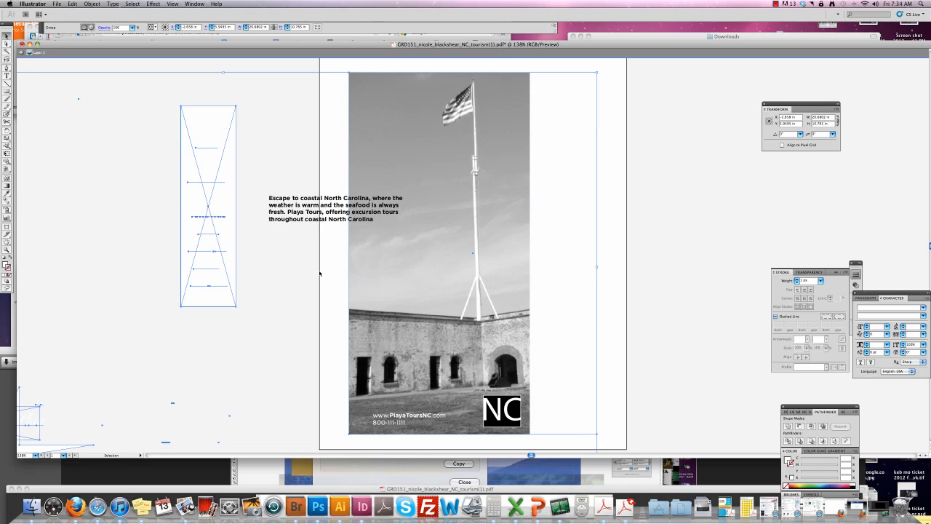
{"action": "left_click", "coordinate": [336, 64]}
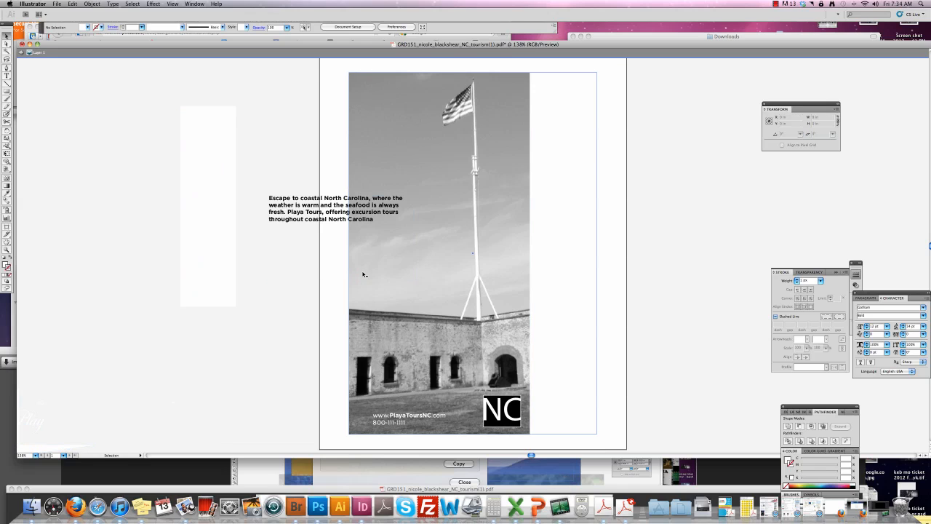
{"action": "left_click", "coordinate": [348, 252]}
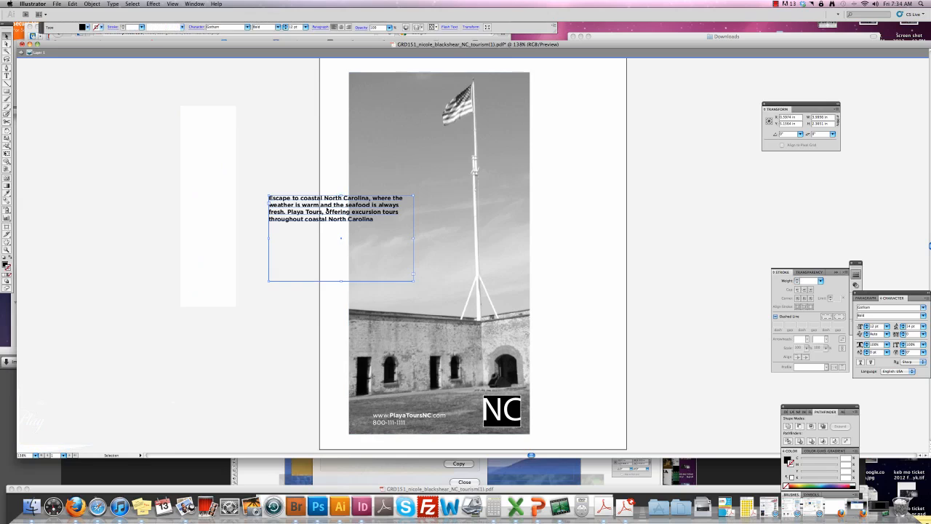
{"action": "left_click", "coordinate": [565, 214]}
{"action": "left_click_drag", "start_coordinate": [565, 214], "coordinate": [561, 215]}
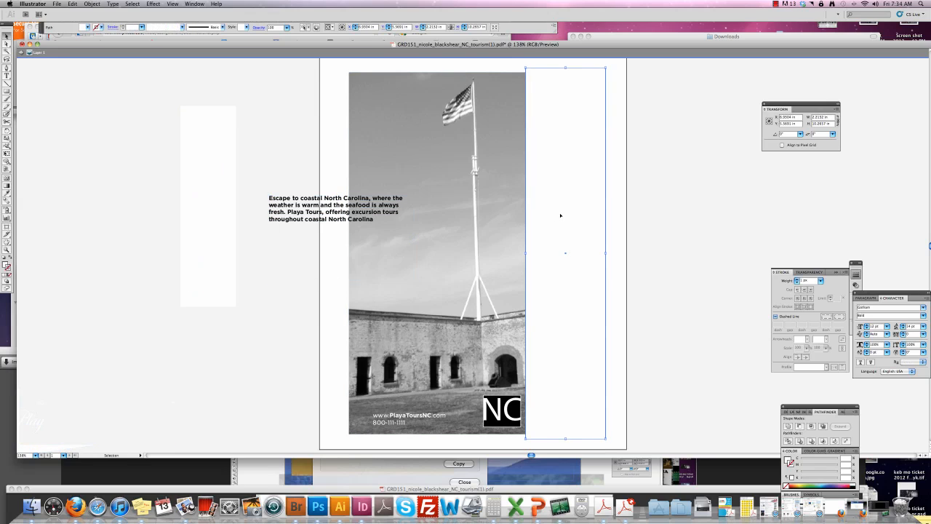
{"action": "left_click", "coordinate": [501, 192], "text": "shift"}
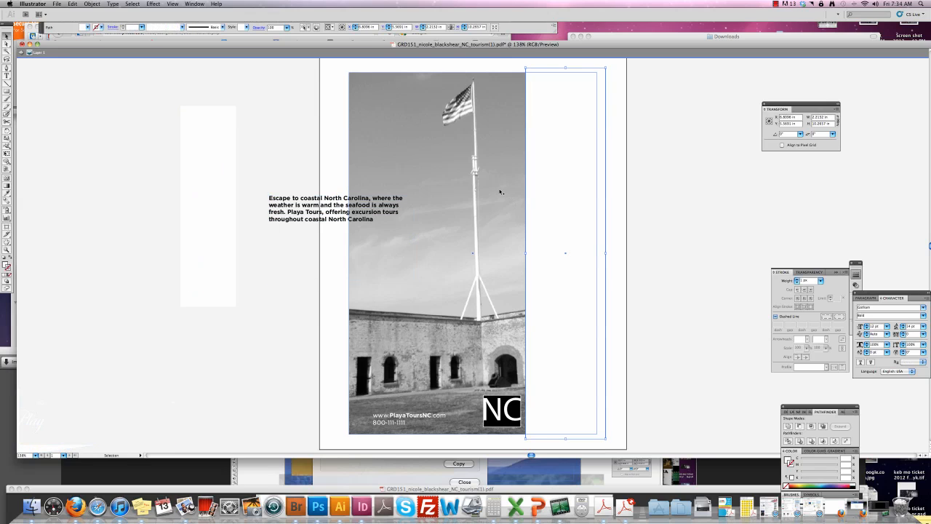
{"action": "double_click", "coordinate": [415, 91]}
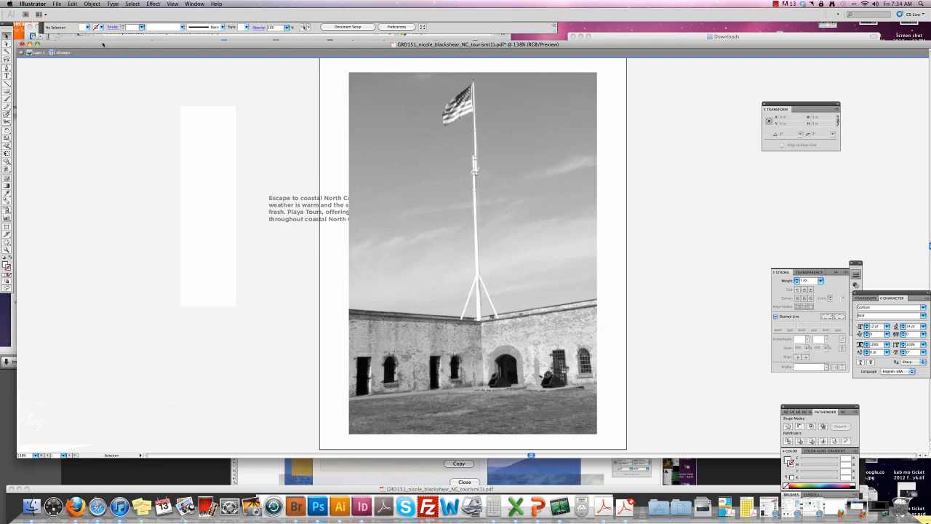
{"action": "left_click_drag", "start_coordinate": [102, 44], "coordinate": [125, 44]}
{"action": "left_click", "coordinate": [43, 54]}
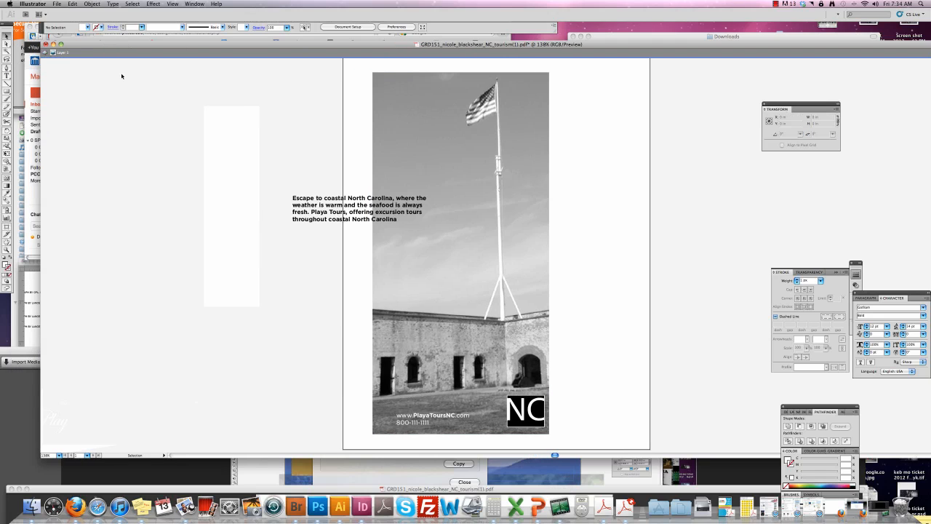
Move the paragraph onto the photo's sky and narrow its frame into a column.
{"action": "left_click", "coordinate": [378, 153]}
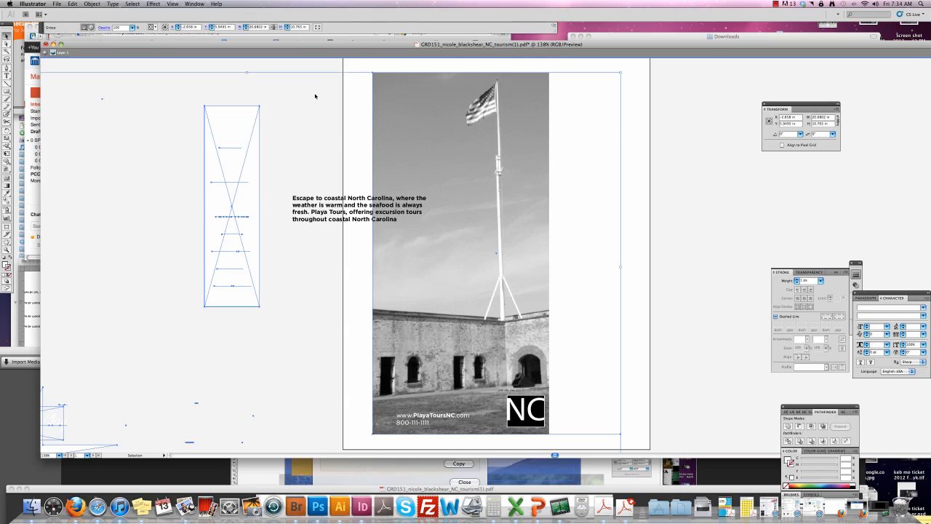
{"action": "left_click", "coordinate": [327, 69]}
{"action": "left_click_drag", "start_coordinate": [327, 202], "coordinate": [413, 197]}
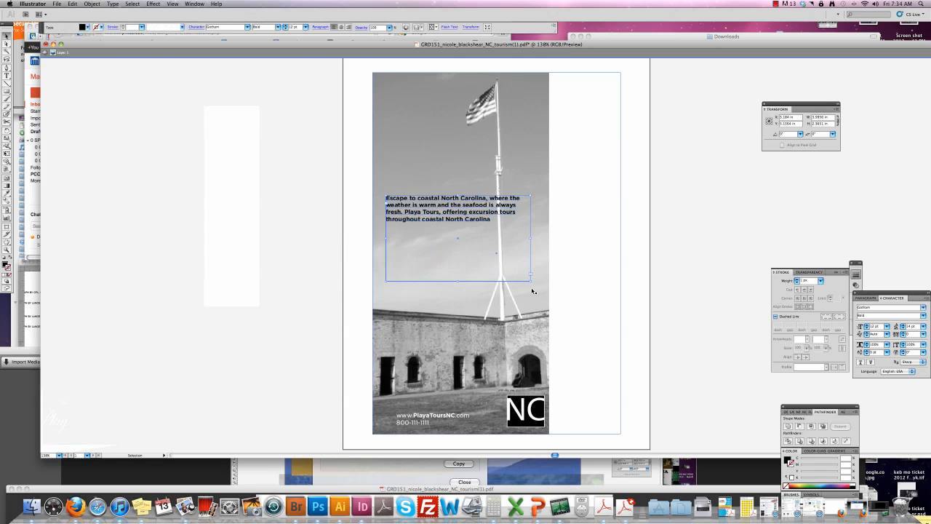
{"action": "left_click_drag", "start_coordinate": [530, 280], "coordinate": [479, 320]}
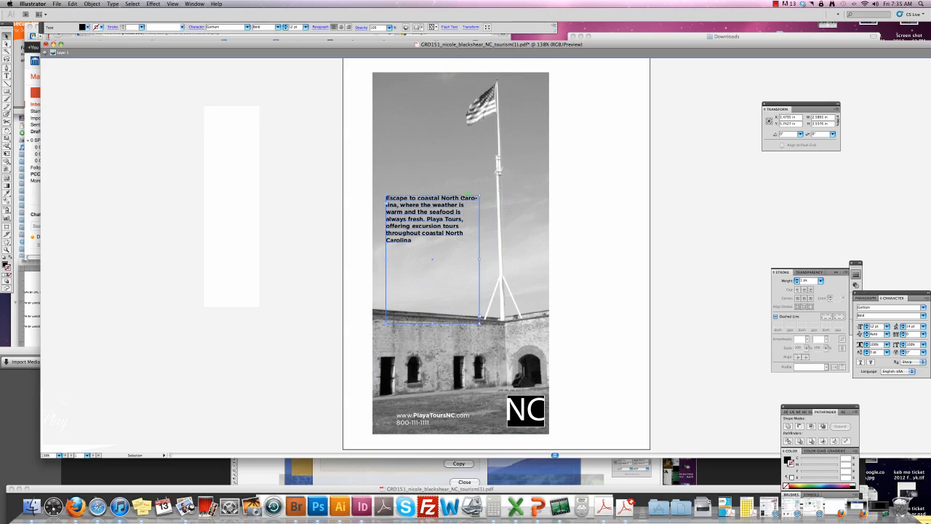
Break the line after 'Escape to coastal' and enlarge 'Escape' to 40 pt.
{"action": "double_click", "coordinate": [445, 198]}
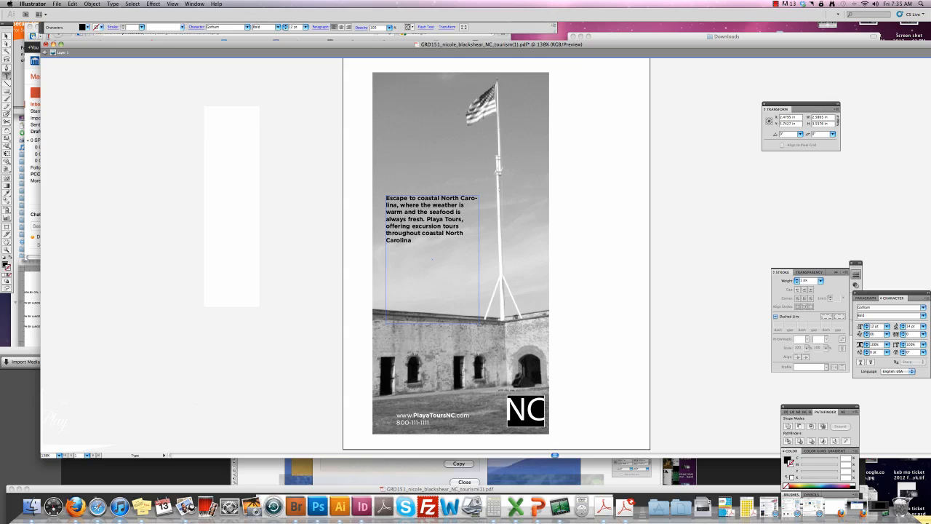
{"action": "key", "text": "Return"}
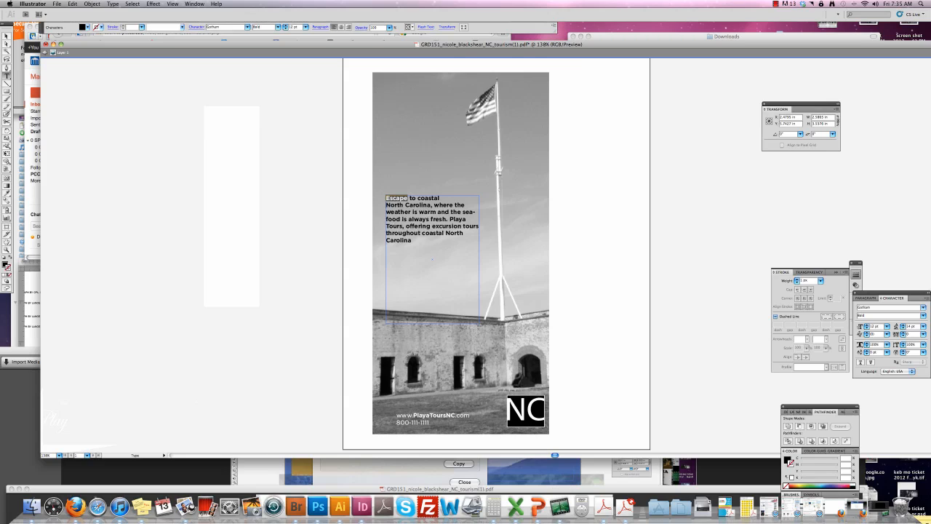
{"action": "key", "text": "super+shift+period"}
{"action": "key", "text": "super+shift+period"}
{"action": "key", "text": "super+shift+period"}
{"action": "key", "text": "super+shift+period"}
{"action": "key", "text": "super+shift+period"}
{"action": "key", "text": "super+shift+period"}
{"action": "key", "text": "super+shift+period"}
{"action": "key", "text": "super+shift+period"}
{"action": "key", "text": "super+shift+period"}
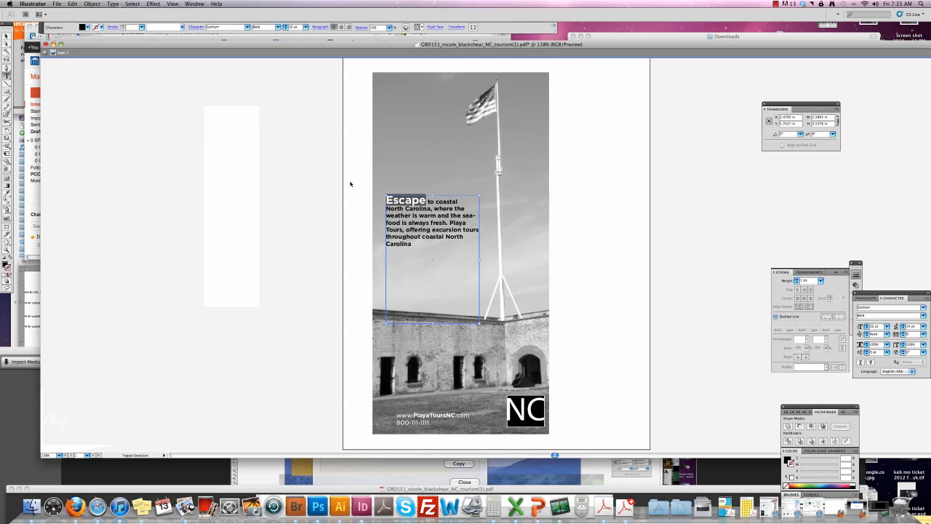
{"action": "key", "text": "super+shift+period"}
{"action": "key", "text": "super+shift+period"}
{"action": "key", "text": "super+shift+period"}
{"action": "key", "text": "super+shift+period"}
{"action": "key", "text": "super+shift+period"}
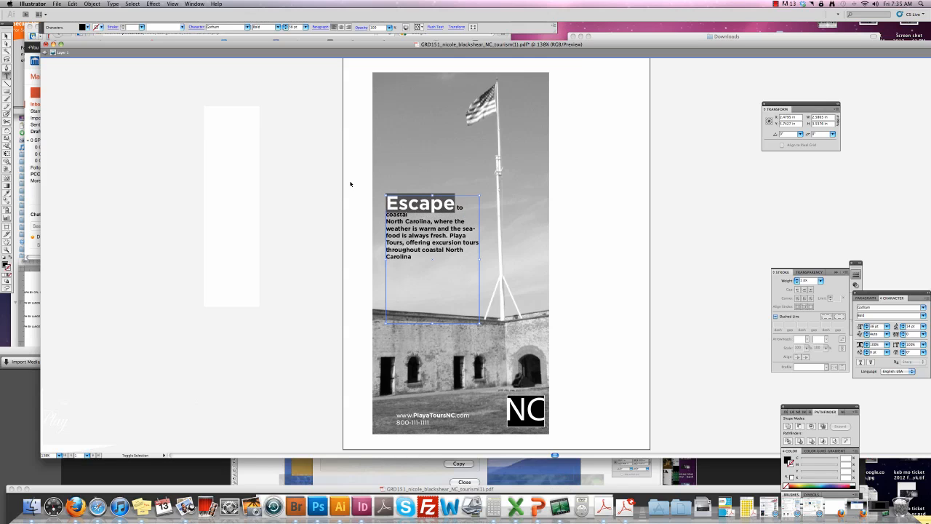
{"action": "key", "text": "super+shift+comma"}
{"action": "key", "text": "super+shift+period"}
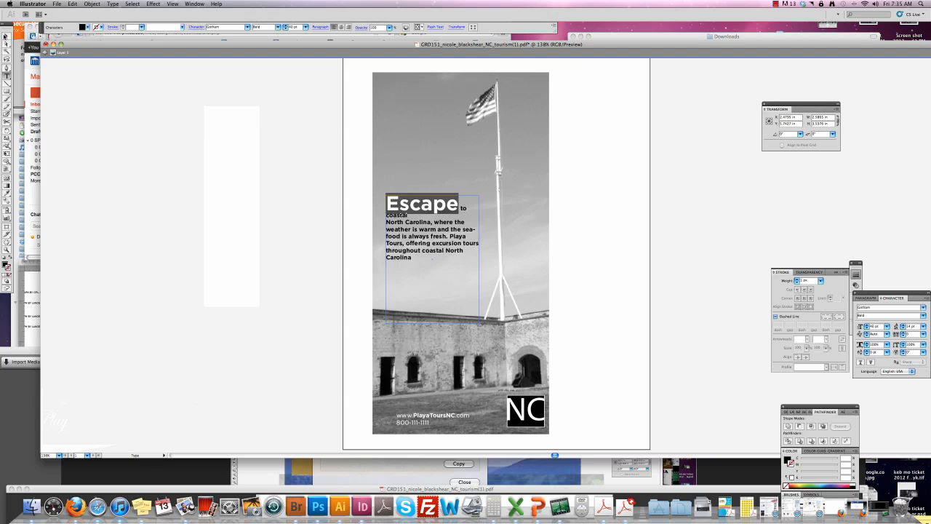
Raise the copy higher over the sky and enlarge the frame so it reflows.
{"action": "key", "text": "Escape"}
{"action": "left_click_drag", "start_coordinate": [434, 206], "coordinate": [429, 164]}
{"action": "left_click_drag", "start_coordinate": [474, 282], "coordinate": [489, 320]}
Switch all the copy to Light, enlarge it two size steps, and raise leading to 22 pt.
{"action": "double_click", "coordinate": [440, 175]}
{"action": "triple_click", "coordinate": [439, 176]}
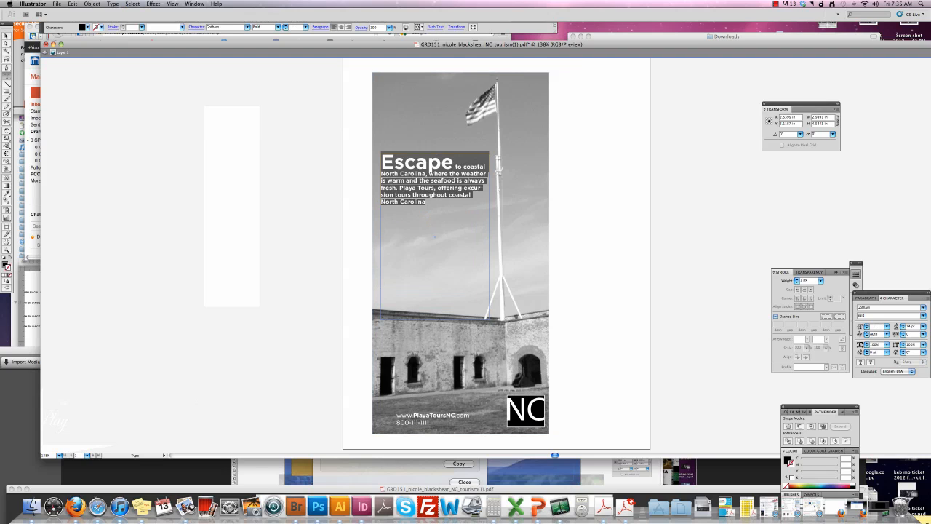
{"action": "left_click", "coordinate": [923, 315]}
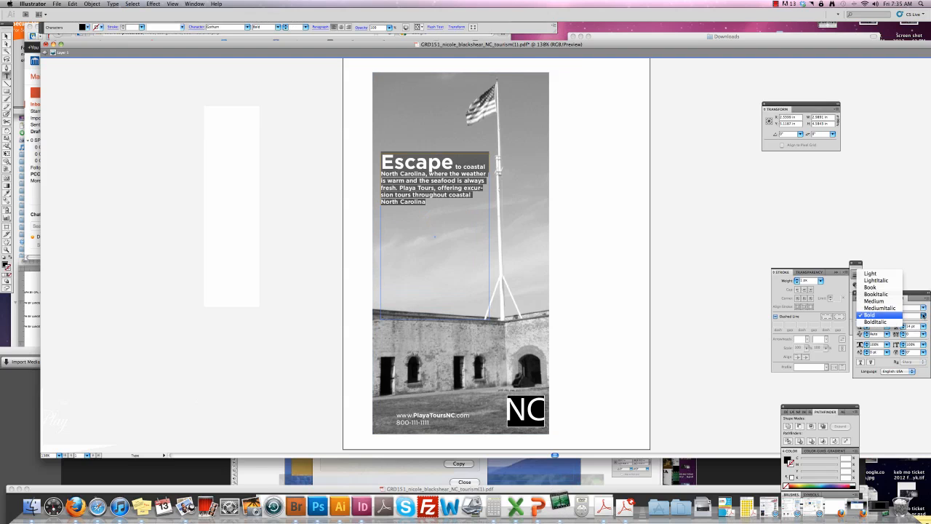
{"action": "left_click", "coordinate": [884, 277]}
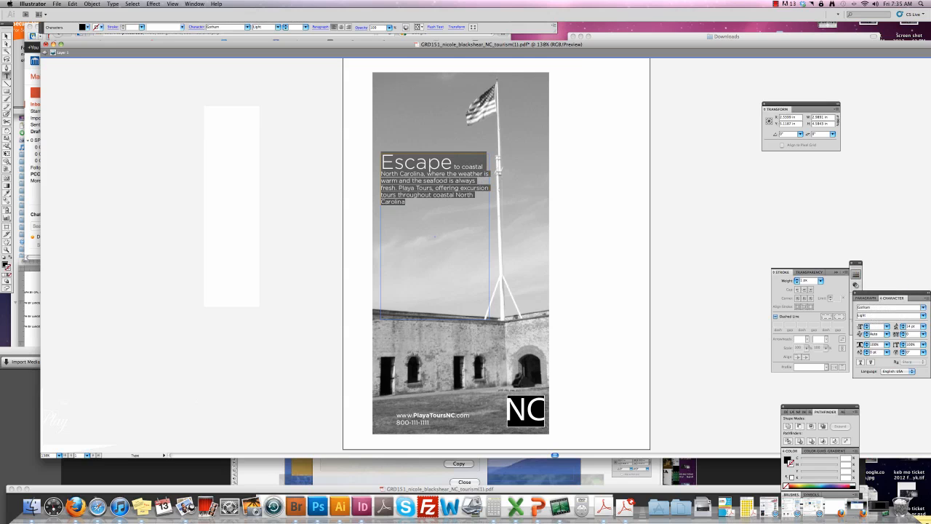
{"action": "key", "text": "super+shift+period"}
{"action": "key", "text": "super+shift+period"}
{"action": "key", "text": "super+shift+period"}
{"action": "key", "text": "super+shift+period"}
{"action": "key", "text": "super+shift+period"}
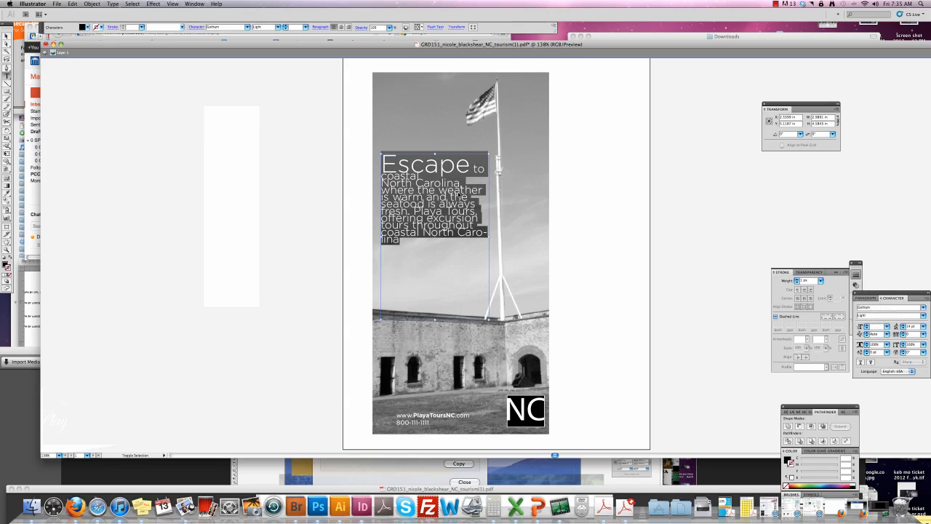
{"action": "key", "text": "super+shift+period"}
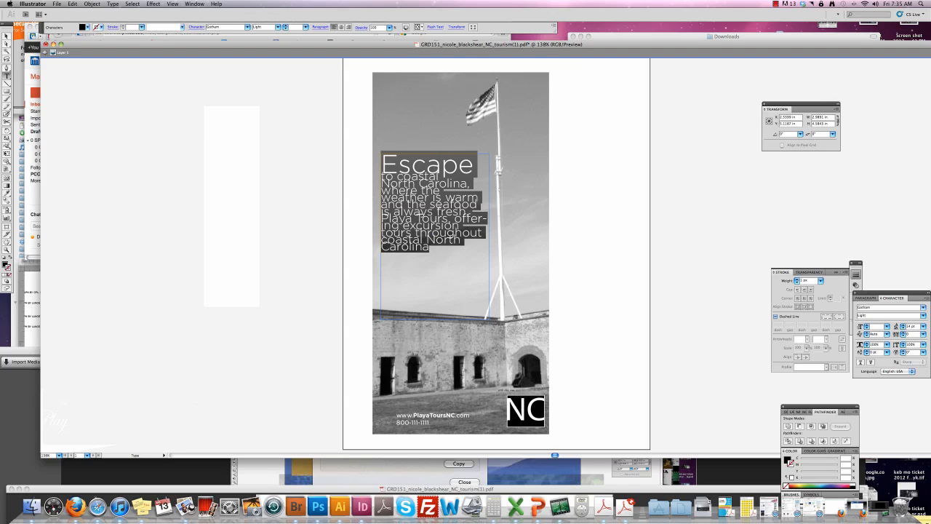
{"action": "left_click", "coordinate": [904, 326]}
{"action": "left_click", "coordinate": [904, 326]}
{"action": "left_click", "coordinate": [904, 326]}
{"action": "left_click", "coordinate": [905, 326]}
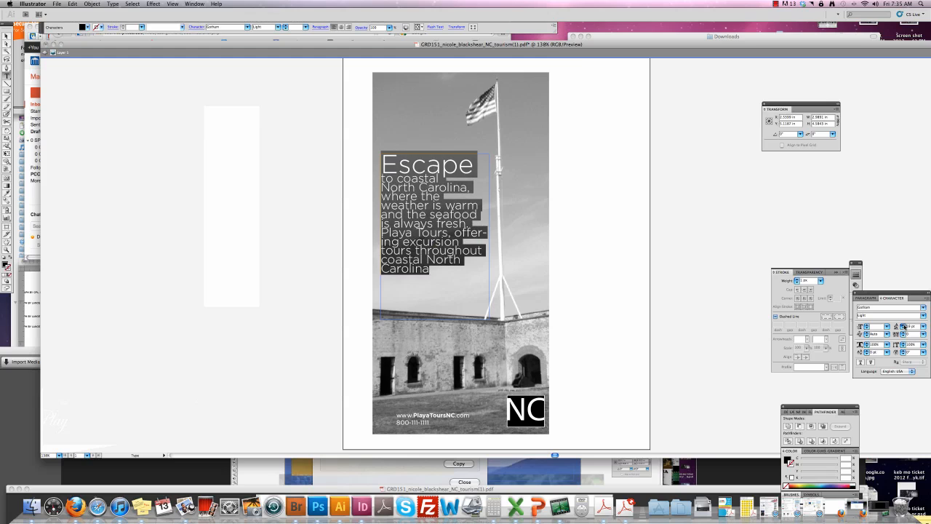
{"action": "left_click", "coordinate": [905, 326]}
{"action": "left_click", "coordinate": [904, 326]}
{"action": "left_click", "coordinate": [904, 326]}
{"action": "left_click", "coordinate": [904, 326]}
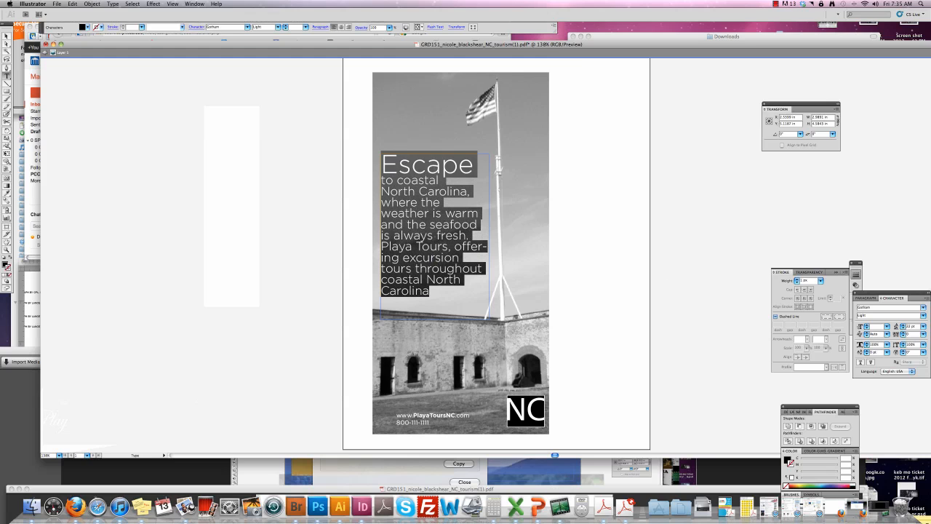
{"action": "key", "text": "Escape"}
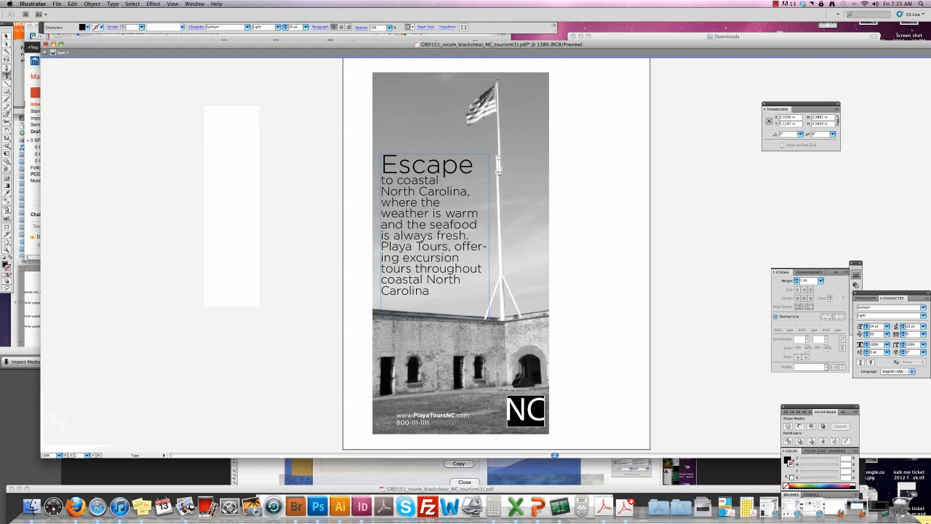
Give 'warm' the Escape heading style at 40 pt, then copy that style onto 'fresh'.
{"action": "double_click", "coordinate": [461, 213]}
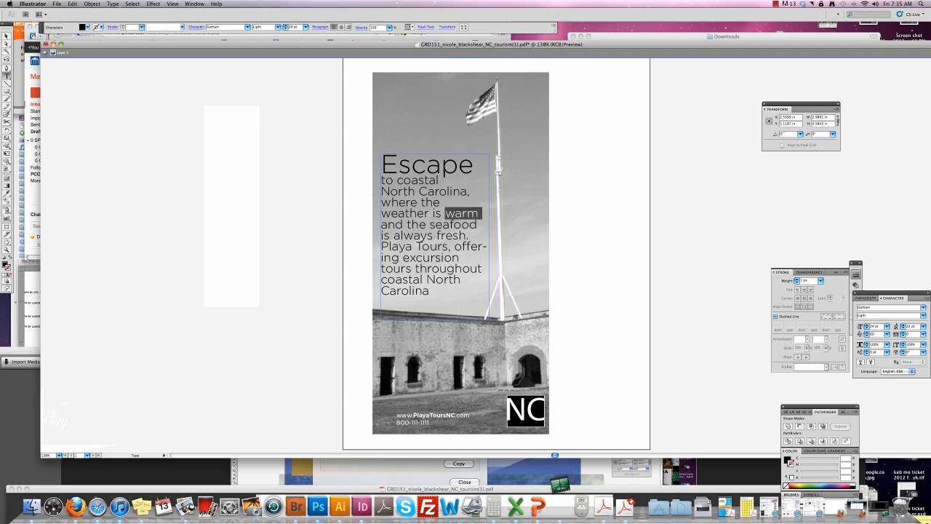
{"action": "left_click", "coordinate": [6, 194]}
{"action": "left_click", "coordinate": [422, 157]}
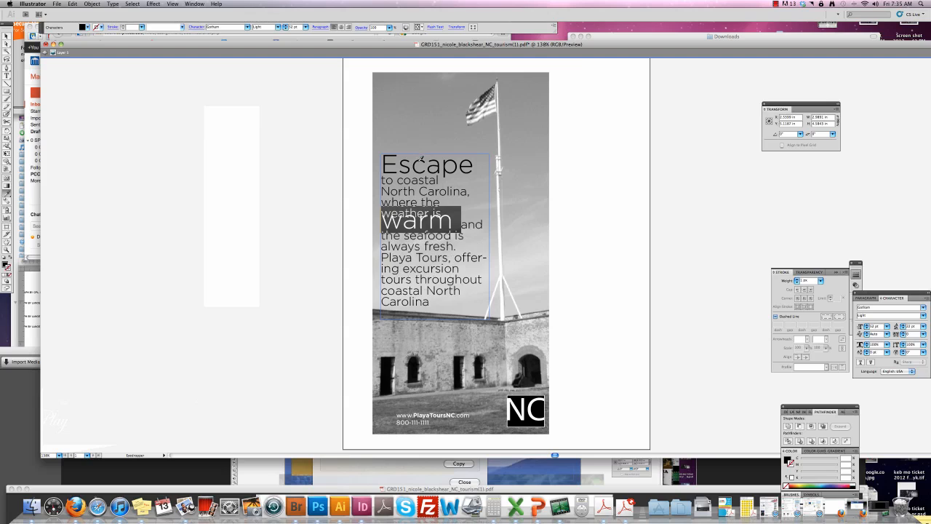
{"action": "key", "text": "super+shift+comma"}
{"action": "key", "text": "super+shift+comma"}
{"action": "key", "text": "super+shift+comma"}
{"action": "key", "text": "super+shift+comma"}
{"action": "key", "text": "super+shift+comma"}
{"action": "key", "text": "super+shift+comma"}
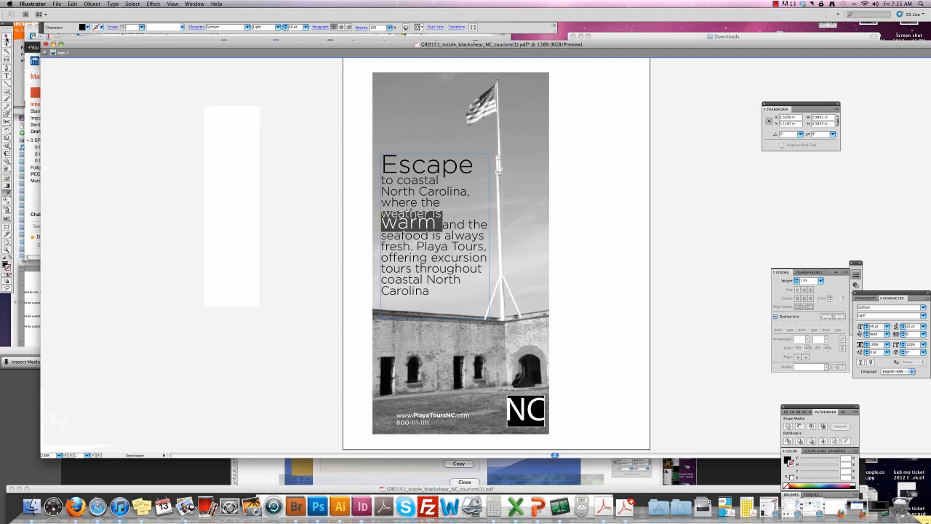
{"action": "left_click", "coordinate": [6, 38]}
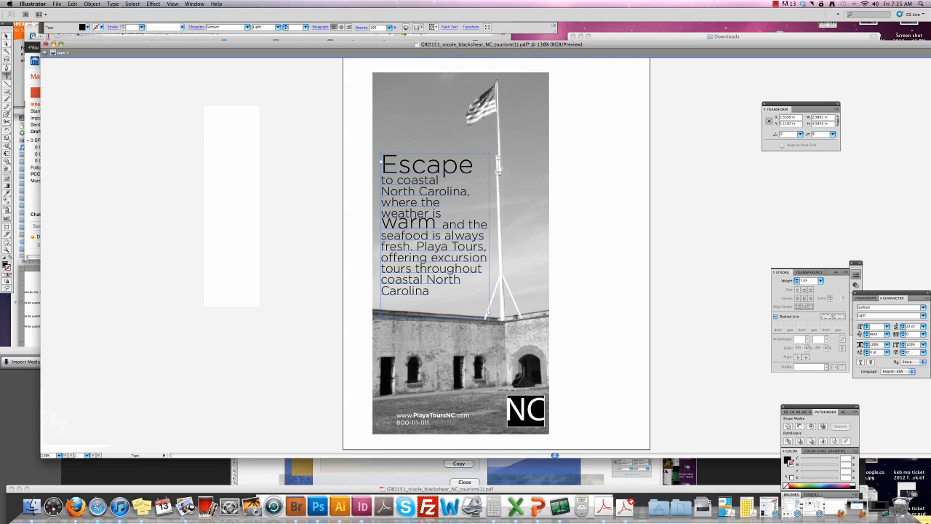
{"action": "double_click", "coordinate": [396, 246]}
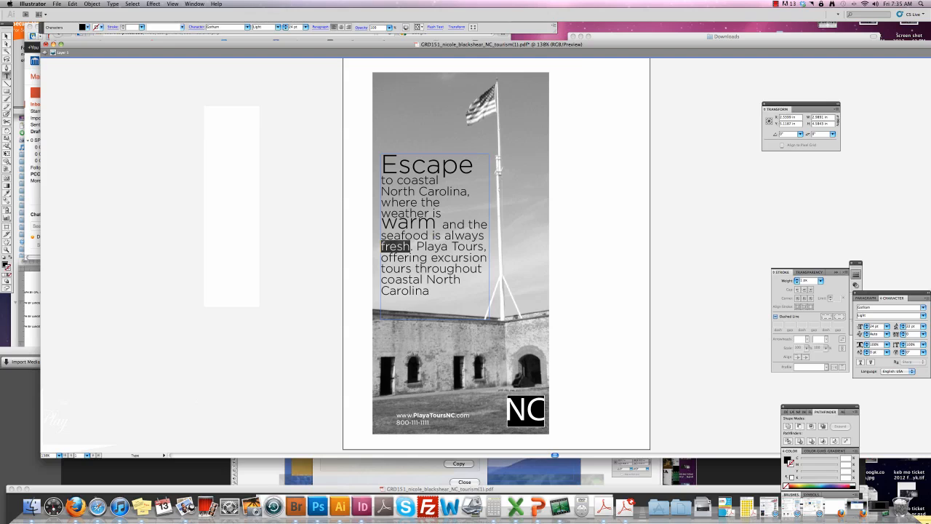
{"action": "left_click", "coordinate": [7, 194]}
{"action": "left_click", "coordinate": [405, 225]}
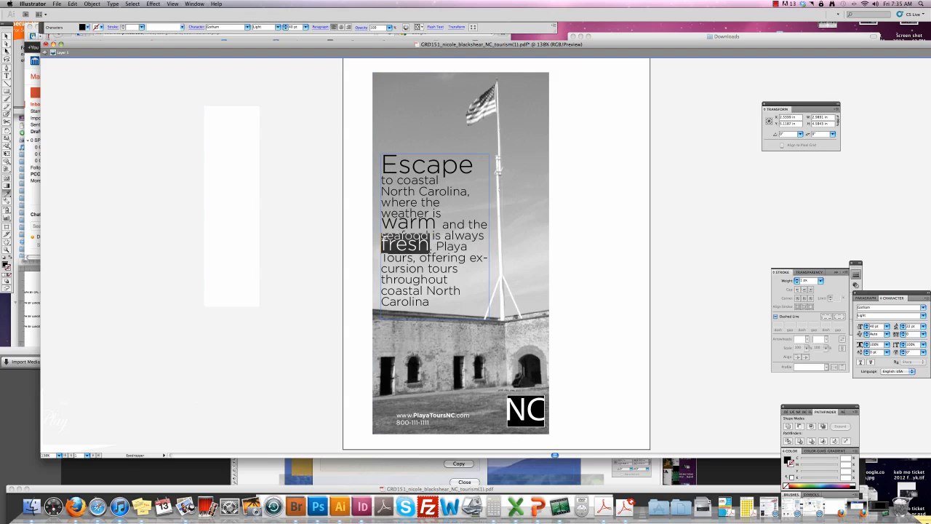
Widen the headline text frame so the paragraph reflows, keeping it in place on the poster.
{"action": "key", "text": "v"}
{"action": "left_click_drag", "start_coordinate": [435, 225], "coordinate": [432, 212]}
{"action": "left_click_drag", "start_coordinate": [487, 221], "coordinate": [505, 221]}
{"action": "left_click_drag", "start_coordinate": [435, 215], "coordinate": [437, 231]}
Set 'to coastal North Carolina,' to 20 pt and remove the line break before North.
{"action": "left_click_drag", "start_coordinate": [435, 243], "coordinate": [435, 243]}
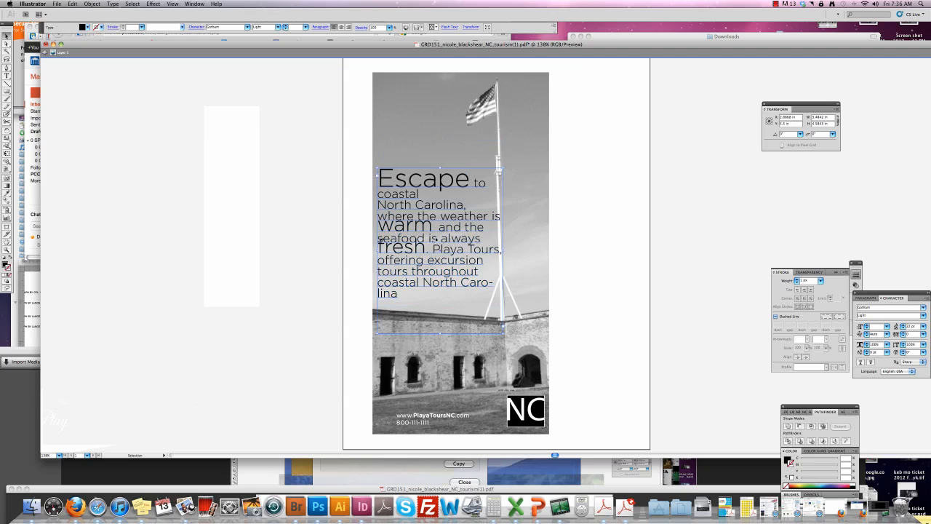
{"action": "key", "text": "t"}
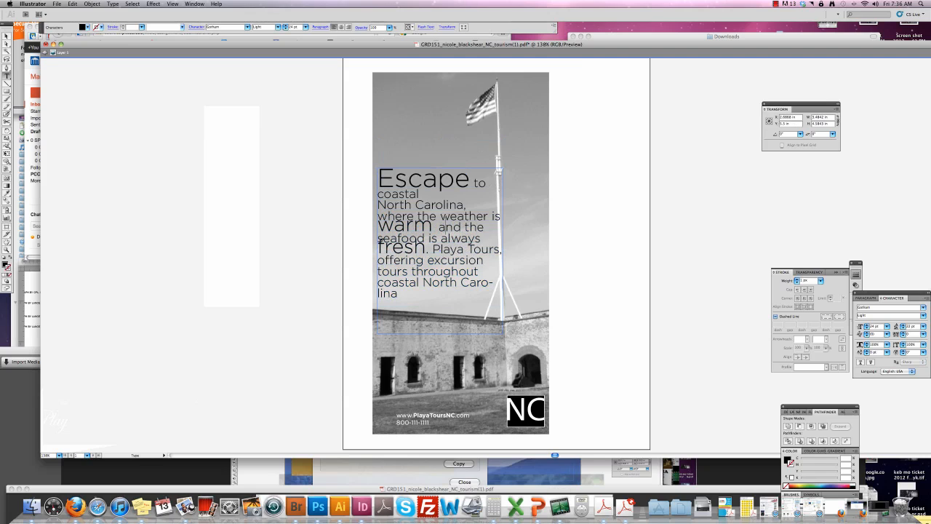
{"action": "left_click_drag", "start_coordinate": [466, 206], "coordinate": [473, 182]}
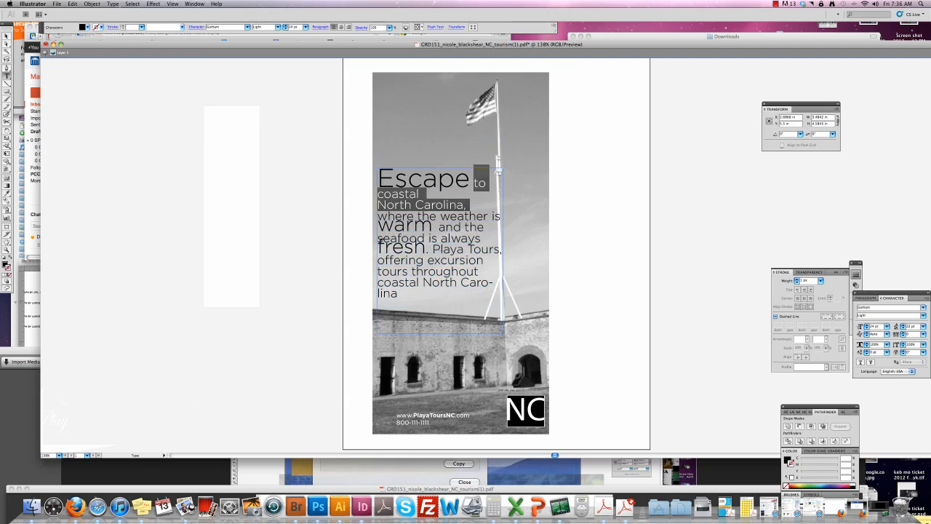
{"action": "key", "text": "super+shift+comma"}
{"action": "key", "text": "super+shift+comma"}
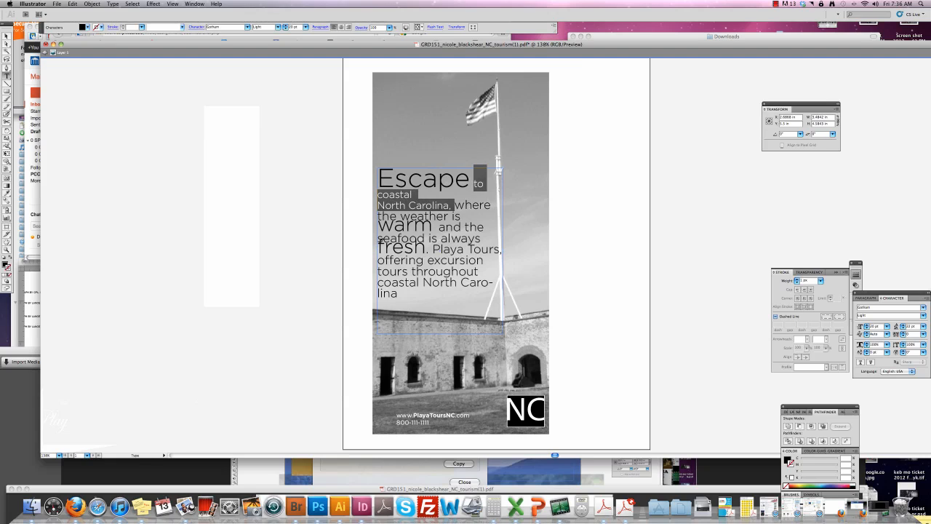
{"action": "left_click", "coordinate": [378, 206]}
{"action": "key", "text": "BackSpace"}
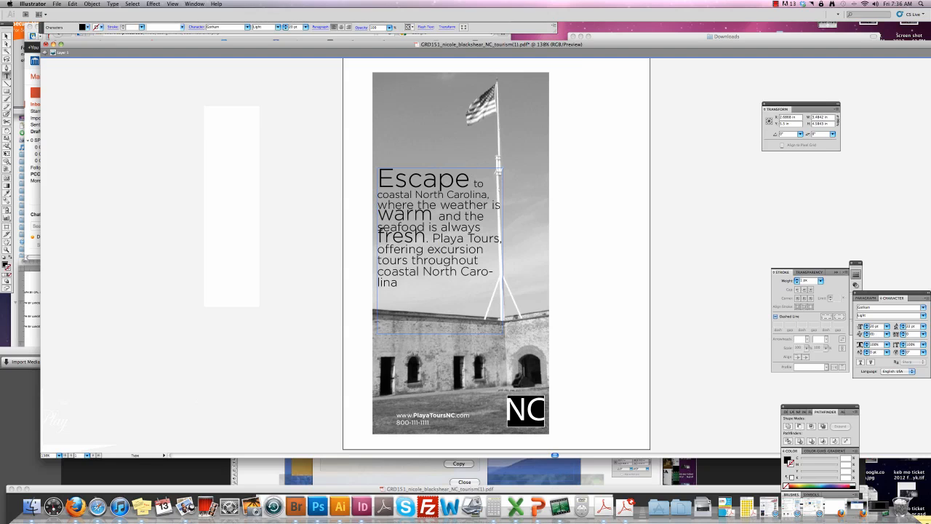
Apply the body text style to 'where the weather is' and 'and the seafood is always'.
{"action": "left_click_drag", "start_coordinate": [378, 216], "coordinate": [487, 216]}
{"action": "left_click", "coordinate": [503, 205]}
{"action": "left_click", "coordinate": [379, 205]}
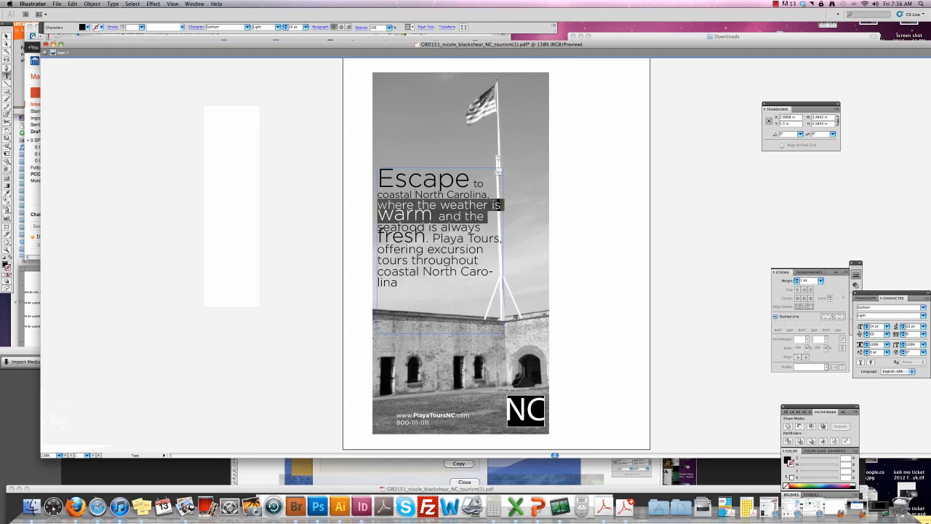
{"action": "left_click", "coordinate": [378, 205]}
{"action": "left_click_drag", "start_coordinate": [379, 205], "coordinate": [501, 206]}
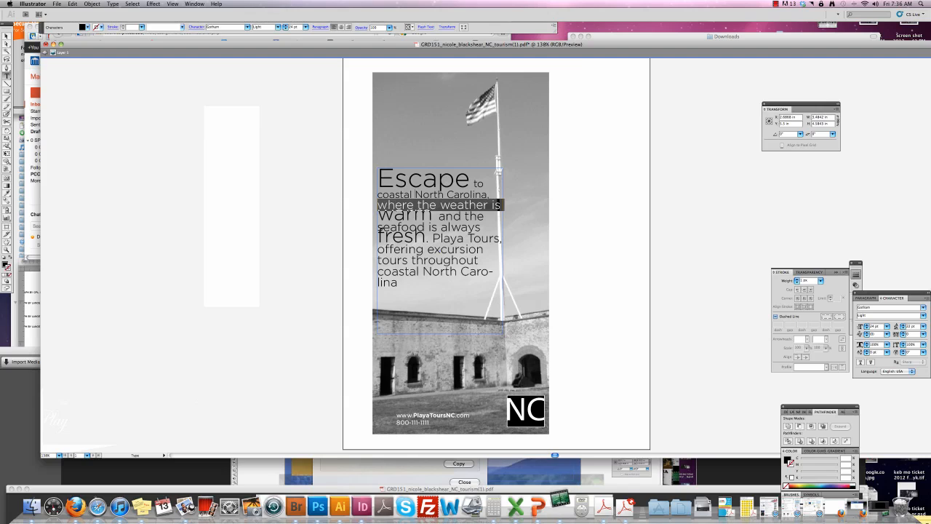
{"action": "left_click", "coordinate": [7, 197]}
{"action": "left_click", "coordinate": [422, 195]}
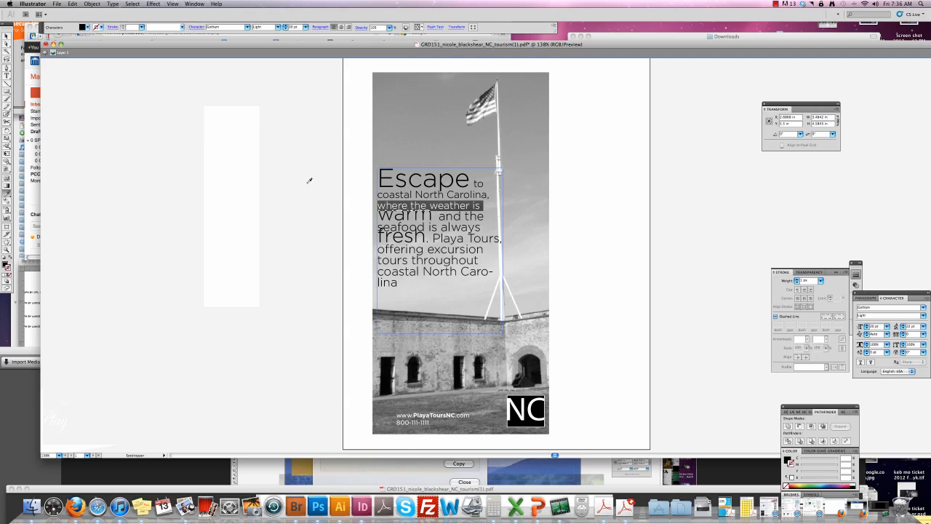
{"action": "left_click", "coordinate": [8, 76]}
{"action": "left_click_drag", "start_coordinate": [439, 216], "coordinate": [380, 230]}
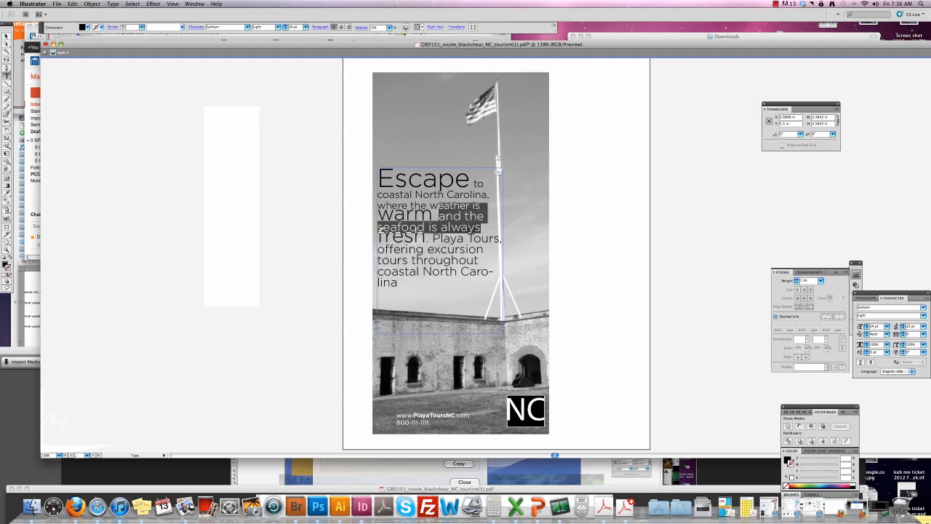
{"action": "left_click", "coordinate": [7, 195]}
{"action": "left_click", "coordinate": [449, 194]}
{"action": "left_click", "coordinate": [6, 75]}
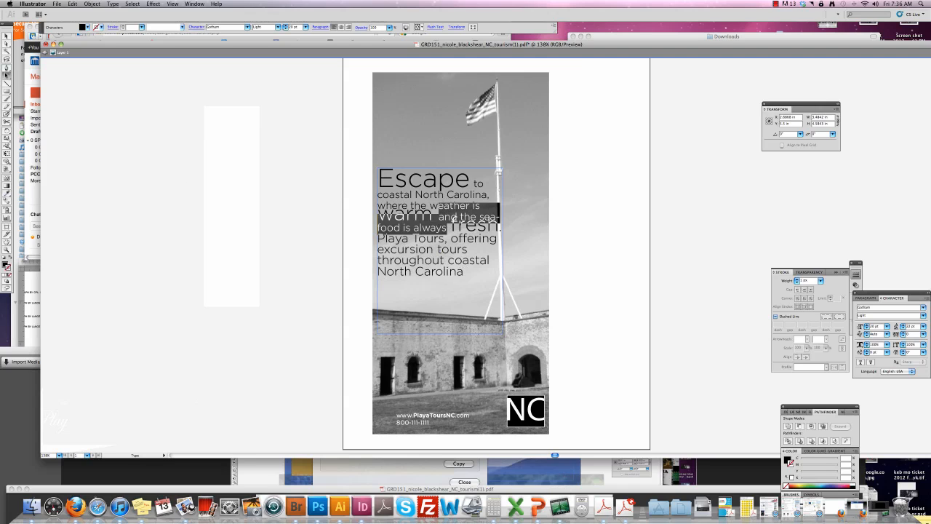
{"action": "left_click", "coordinate": [482, 238]}
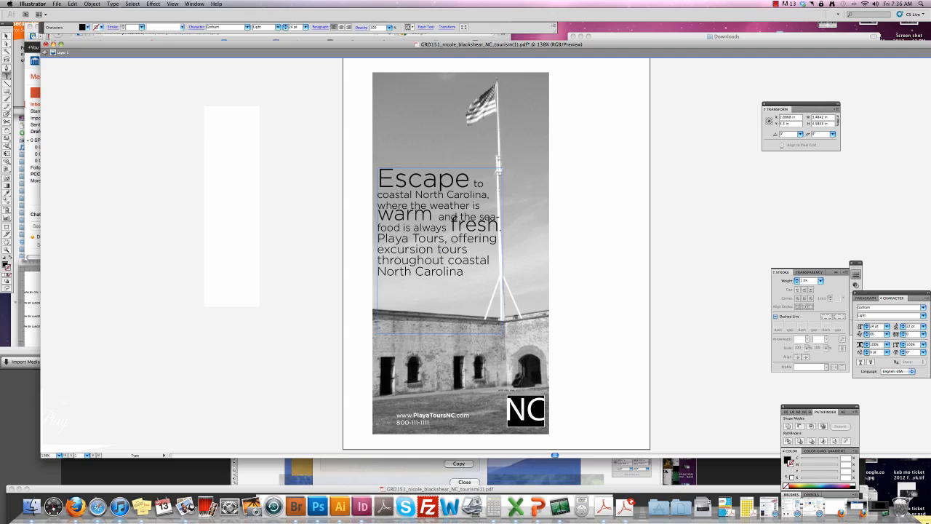
Set the leading of the Escape-to-fresh paragraph to 30 pt.
{"action": "left_click_drag", "start_coordinate": [502, 226], "coordinate": [377, 216]}
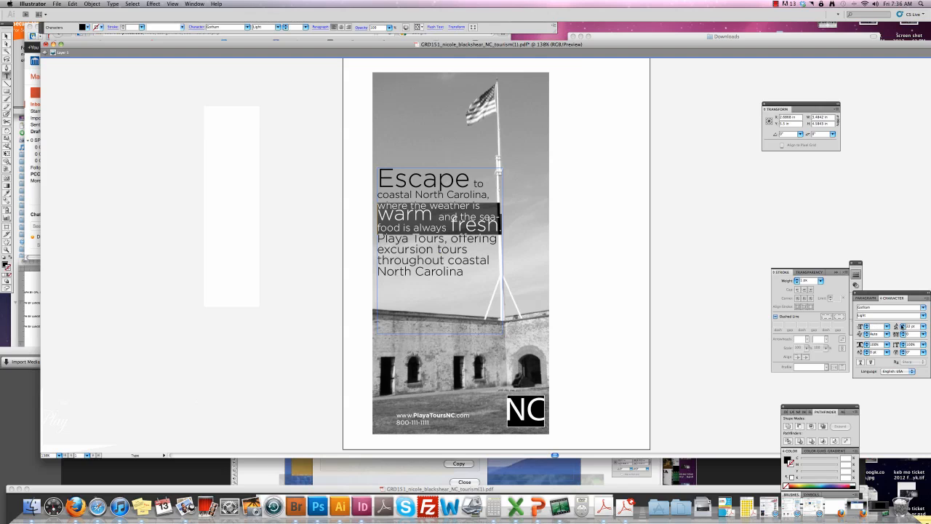
{"action": "left_click", "coordinate": [902, 325]}
{"action": "left_click", "coordinate": [903, 325]}
{"action": "left_click", "coordinate": [902, 324]}
{"action": "left_click", "coordinate": [903, 324]}
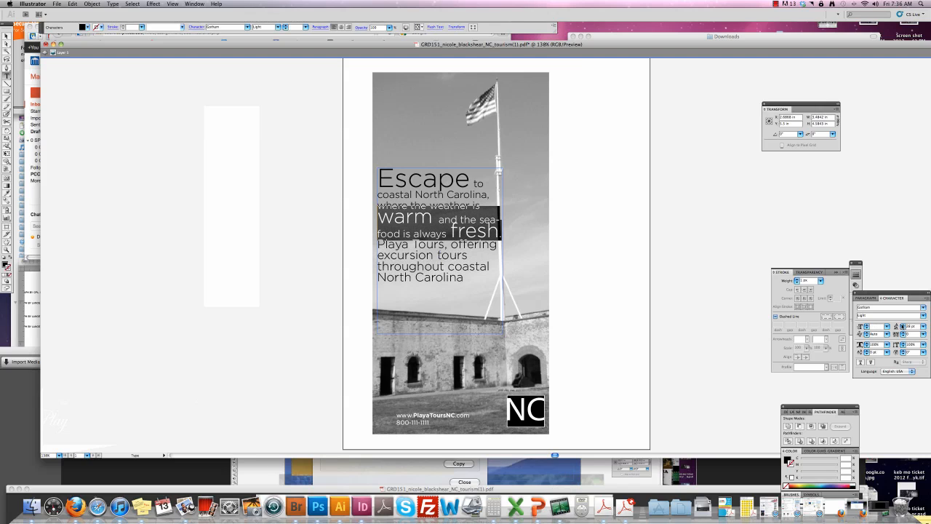
{"action": "left_click", "coordinate": [467, 245]}
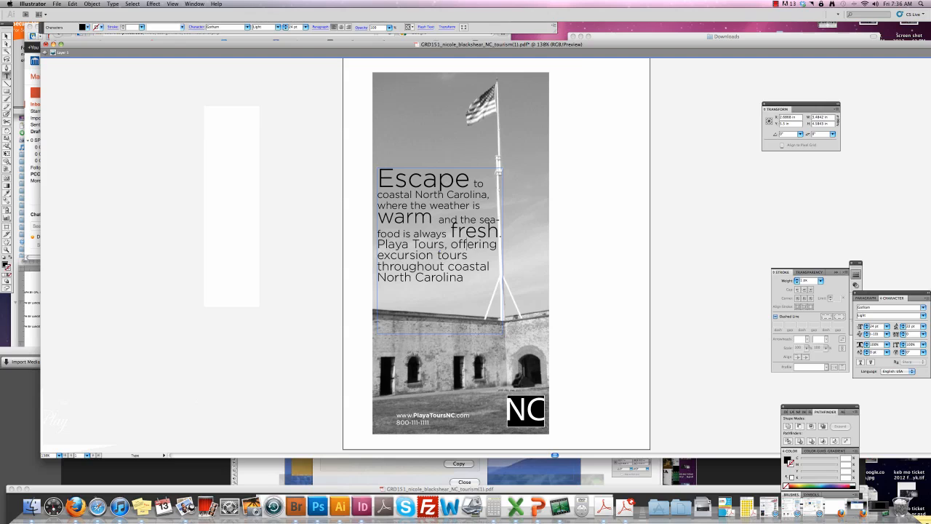
{"action": "left_click_drag", "start_coordinate": [501, 235], "coordinate": [377, 216]}
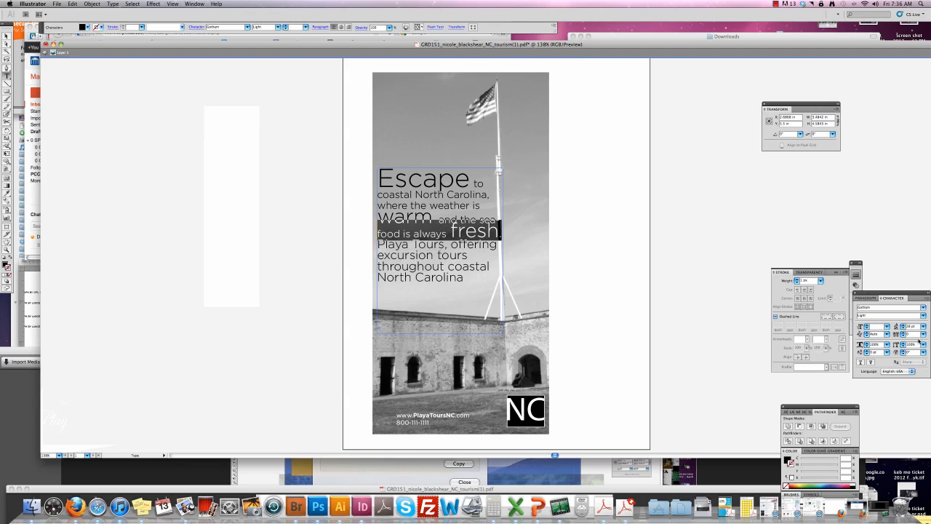
{"action": "left_click", "coordinate": [902, 325]}
{"action": "left_click", "coordinate": [903, 324]}
{"action": "left_click", "coordinate": [903, 324]}
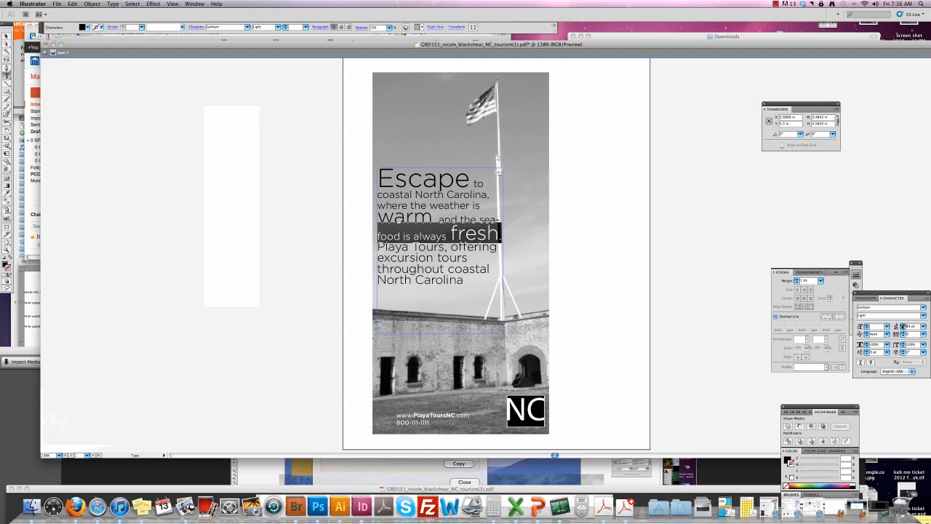
{"action": "left_click", "coordinate": [903, 325]}
{"action": "left_click", "coordinate": [902, 325]}
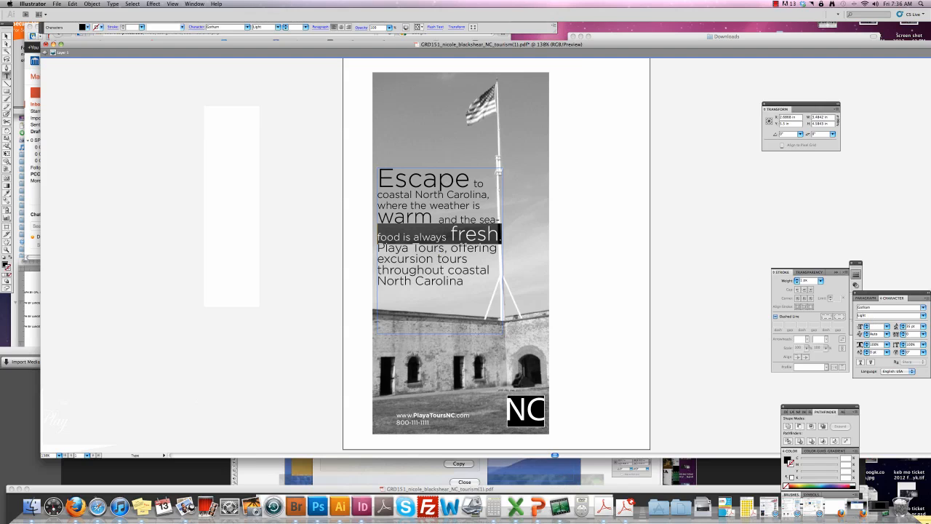
{"action": "left_click_drag", "start_coordinate": [379, 248], "coordinate": [379, 178]}
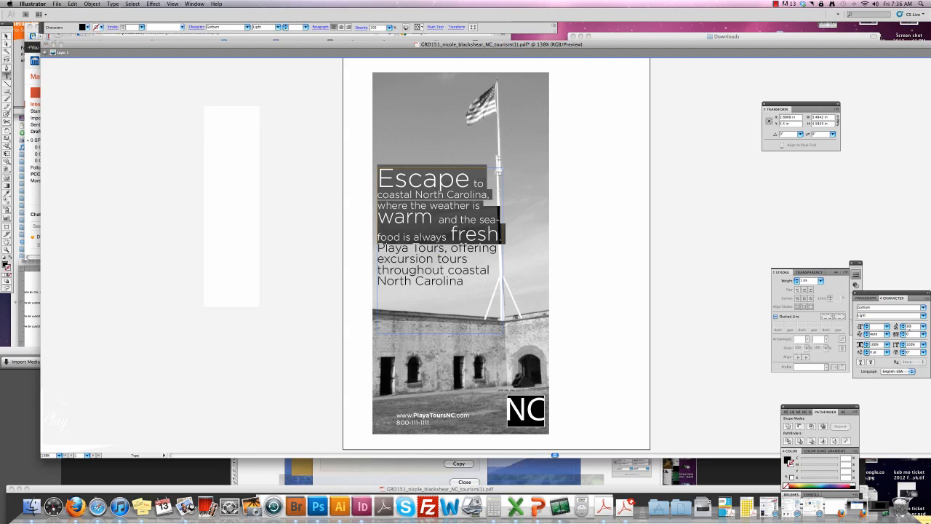
{"action": "key", "text": "Return"}
Shrink the Playa Tours paragraph to 12 pt and add a blank line above it.
{"action": "left_click", "coordinate": [443, 287]}
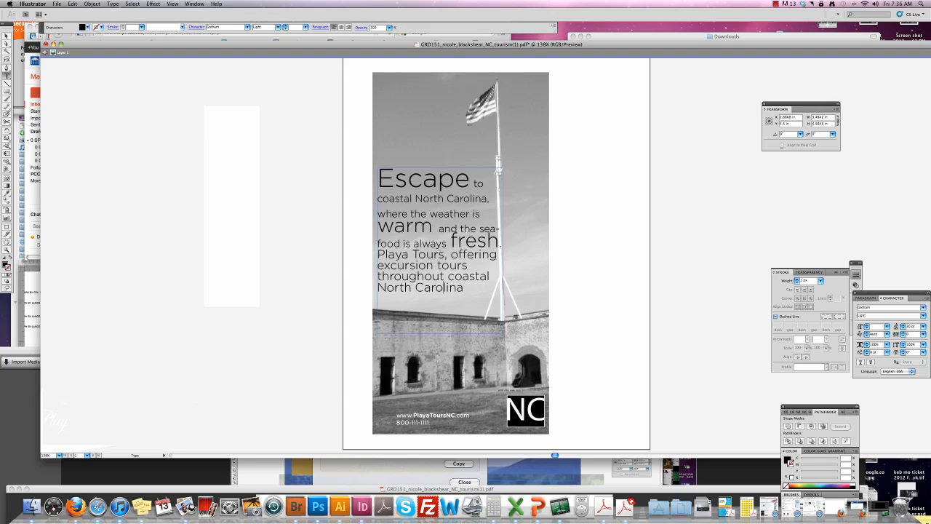
{"action": "triple_click", "coordinate": [384, 277]}
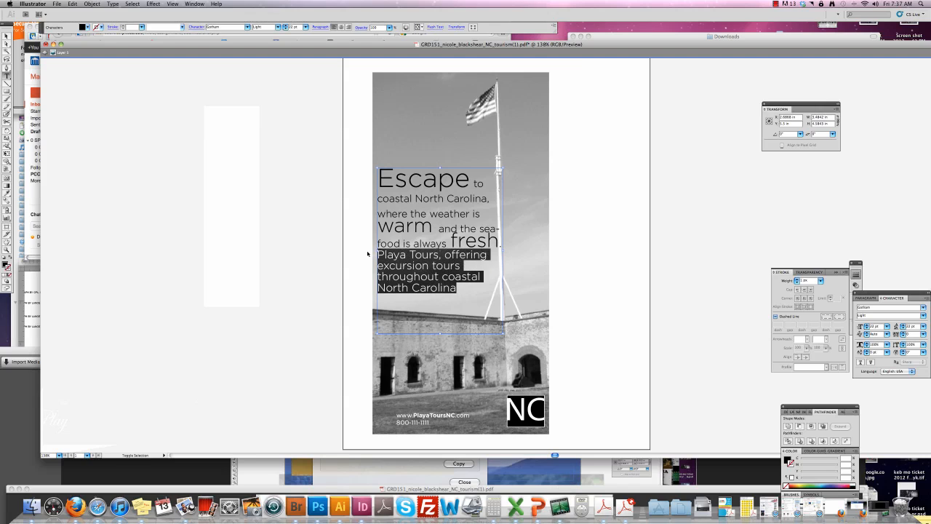
{"action": "key", "text": "super+shift+comma"}
{"action": "key", "text": "super+shift+comma"}
{"action": "key", "text": "super+shift+comma"}
{"action": "key", "text": "super+shift+comma"}
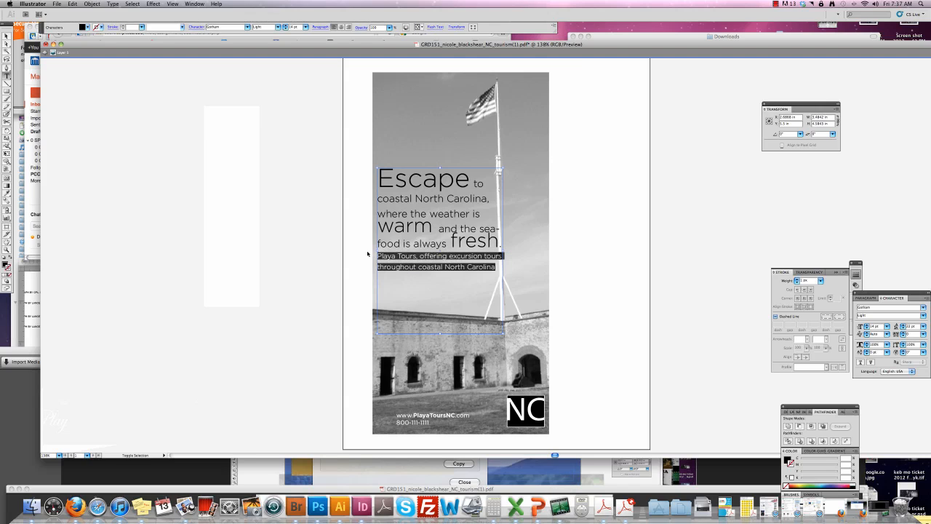
{"action": "key", "text": "super+shift+comma"}
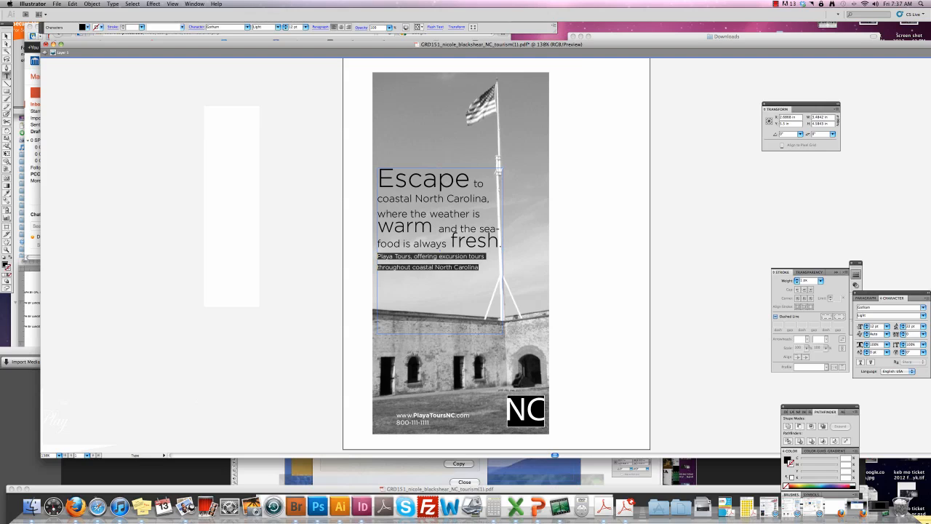
{"action": "left_click", "coordinate": [431, 257]}
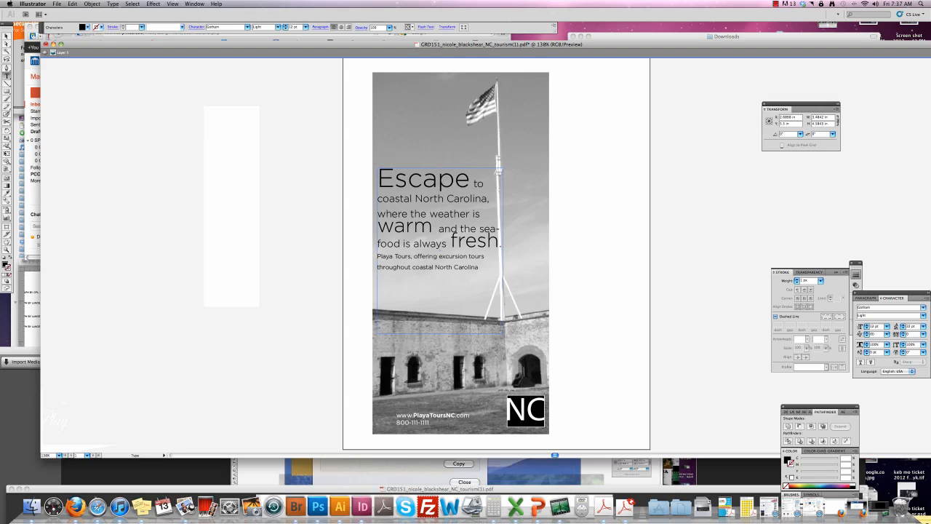
{"action": "type", "text": "\\"}
{"action": "key", "text": "BackSpace"}
{"action": "key", "text": "Return"}
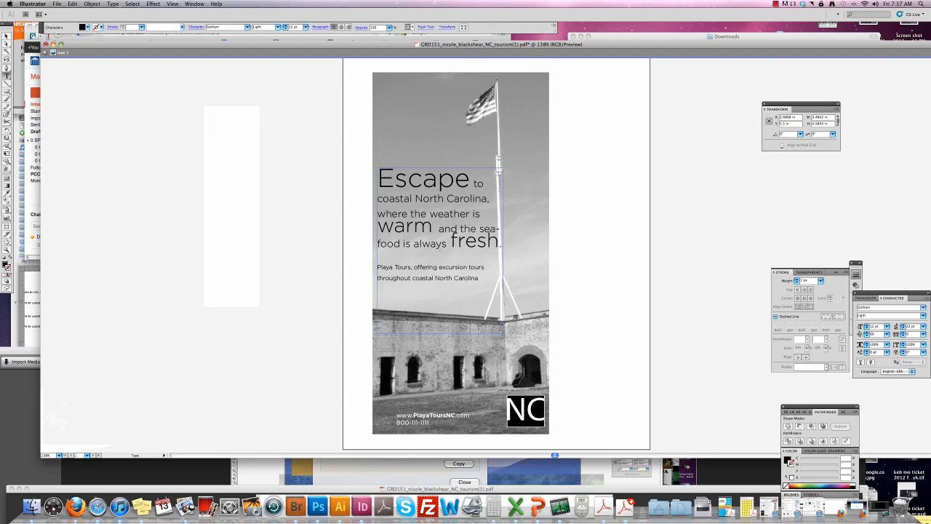
Reduce the leading on the tagline's second line so its two lines sit closer.
{"action": "left_click_drag", "start_coordinate": [480, 278], "coordinate": [376, 279]}
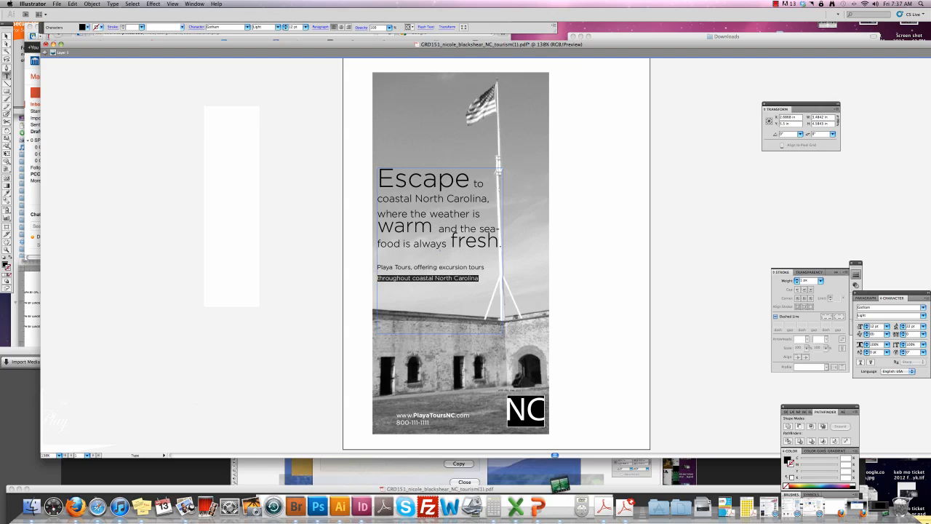
{"action": "left_click", "coordinate": [903, 329]}
{"action": "left_click", "coordinate": [903, 329]}
{"action": "left_click", "coordinate": [902, 329]}
{"action": "left_click", "coordinate": [903, 329]}
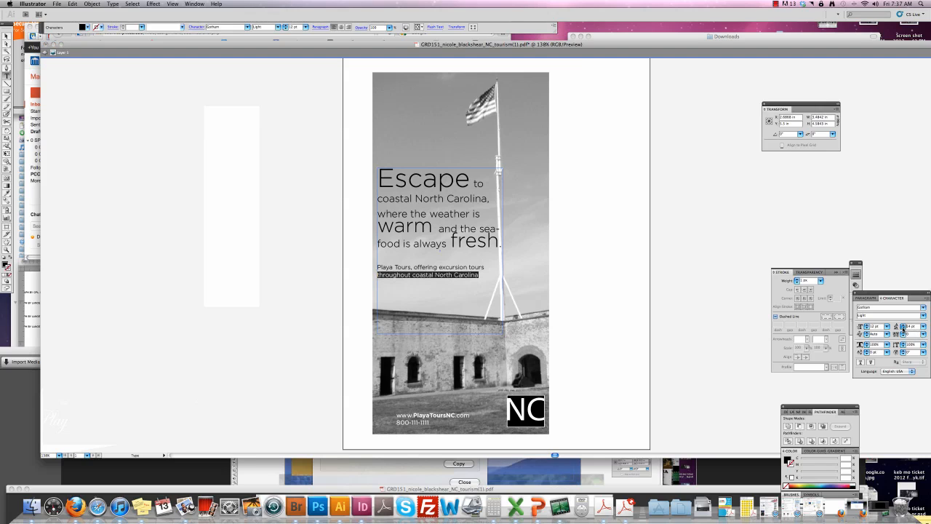
{"action": "left_click", "coordinate": [903, 328]}
{"action": "left_click", "coordinate": [479, 274]}
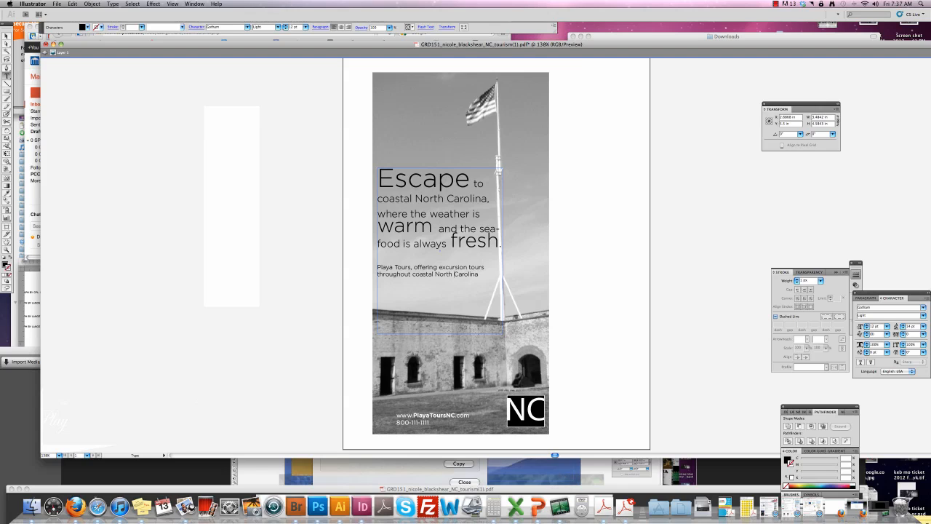
{"action": "left_click", "coordinate": [473, 184]}
Break the line before 'to' after Escape and baseline-shift 'fresh.' down slightly.
{"action": "key", "text": "Return"}
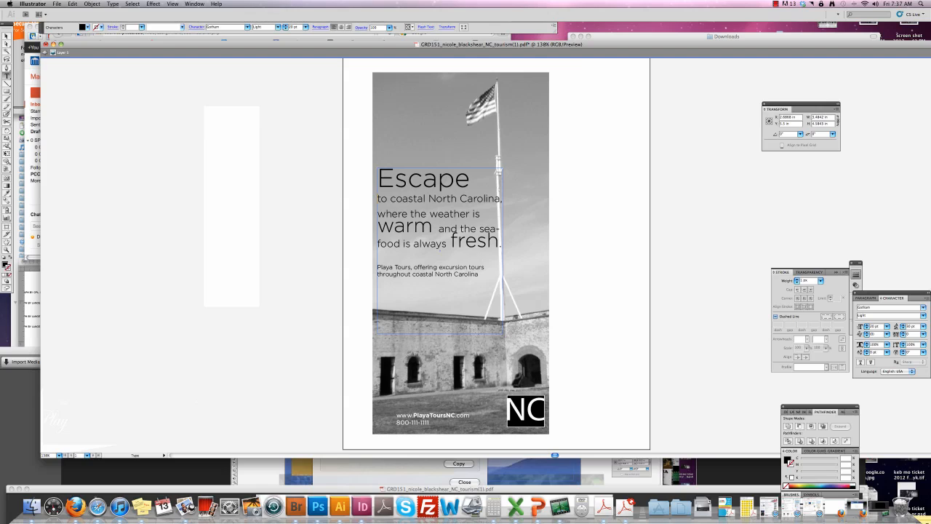
{"action": "left_click_drag", "start_coordinate": [502, 245], "coordinate": [449, 244]}
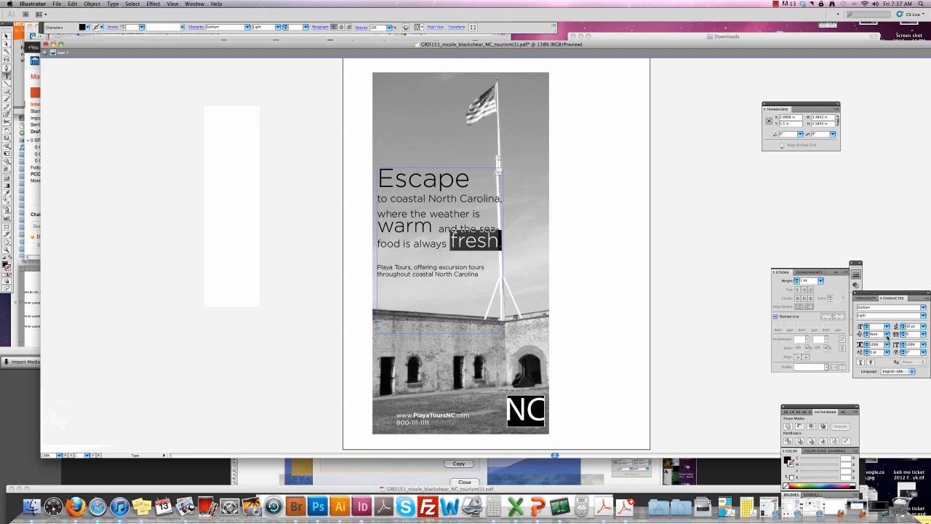
{"action": "left_click", "coordinate": [866, 354]}
{"action": "left_click", "coordinate": [867, 354]}
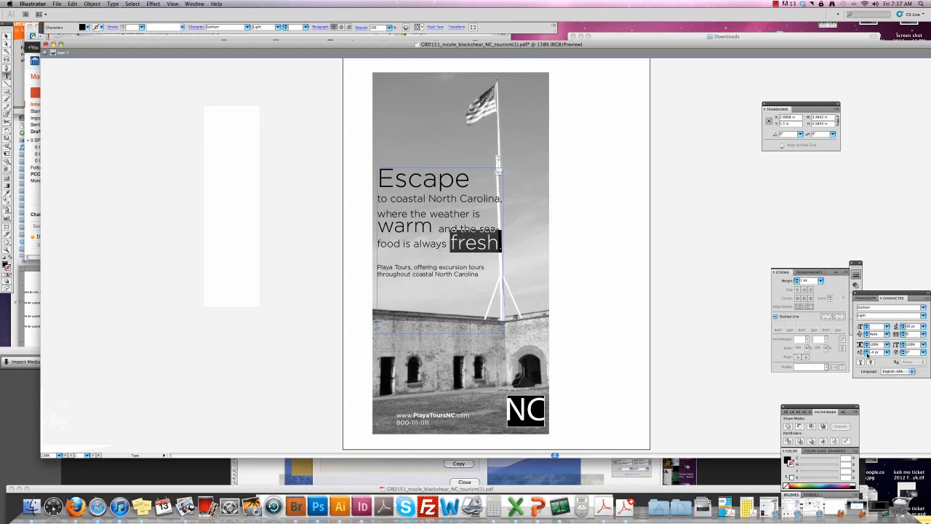
{"action": "left_click", "coordinate": [867, 354]}
{"action": "left_click", "coordinate": [866, 354]}
{"action": "left_click", "coordinate": [866, 354]}
{"action": "left_click", "coordinate": [866, 354]}
{"action": "left_click", "coordinate": [867, 354]}
{"action": "left_click", "coordinate": [866, 354]}
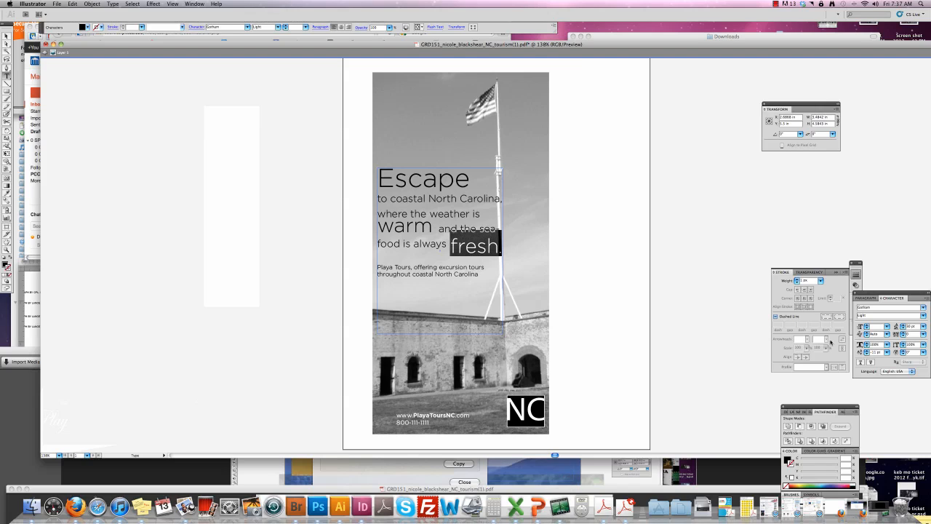
Lower 'warm' slightly with a baseline shift.
{"action": "double_click", "coordinate": [406, 226]}
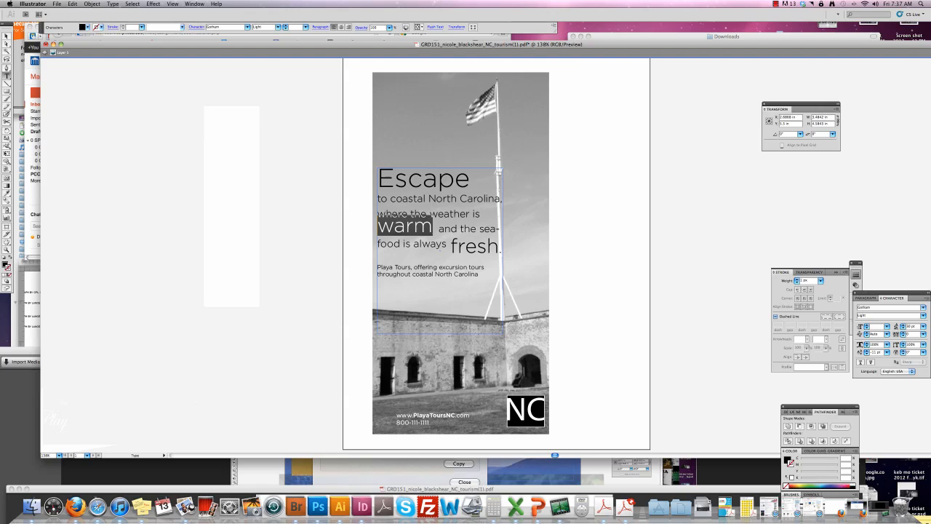
{"action": "left_click", "coordinate": [866, 355]}
{"action": "left_click", "coordinate": [866, 354]}
{"action": "left_click", "coordinate": [867, 354]}
{"action": "left_click", "coordinate": [866, 355]}
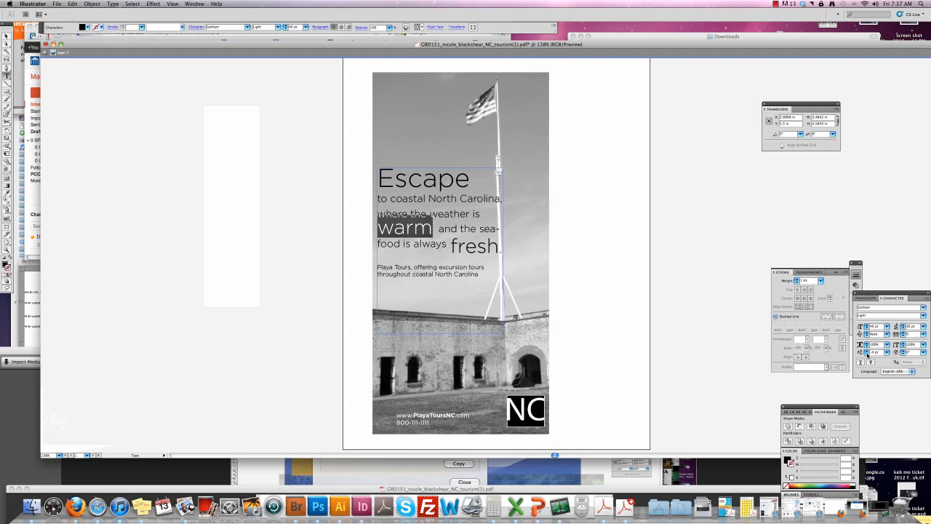
{"action": "left_click", "coordinate": [866, 354]}
Move the headline text frame up and narrow it slightly.
{"action": "key", "text": "Escape"}
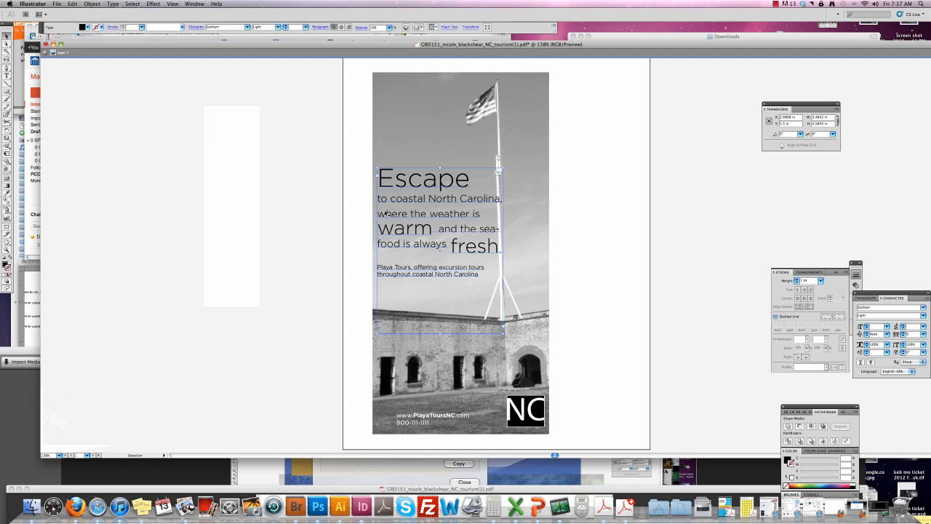
{"action": "left_click_drag", "start_coordinate": [386, 213], "coordinate": [384, 199]}
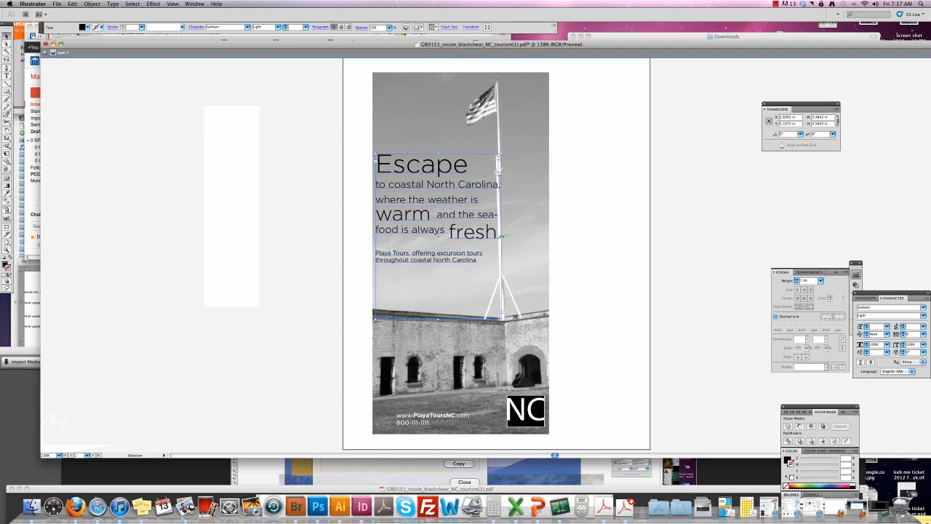
{"action": "left_click_drag", "start_coordinate": [501, 235], "coordinate": [495, 235]}
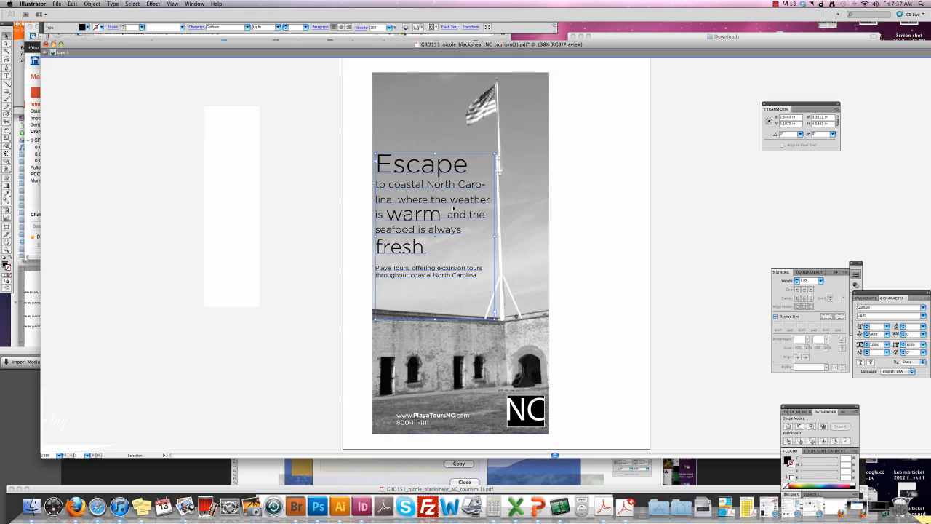
Add line breaks before North, where, is, the and always in the headline copy.
{"action": "key", "text": "t"}
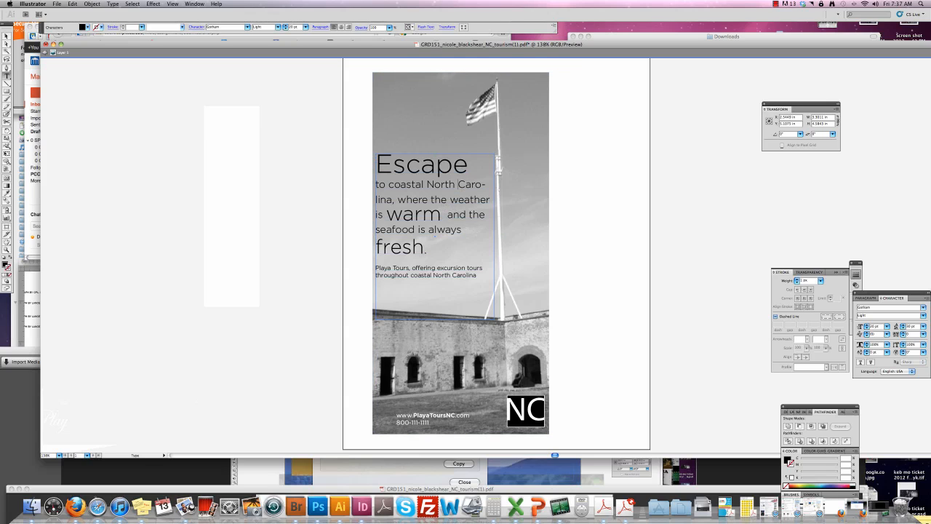
{"action": "left_click", "coordinate": [427, 185]}
{"action": "key", "text": "Return"}
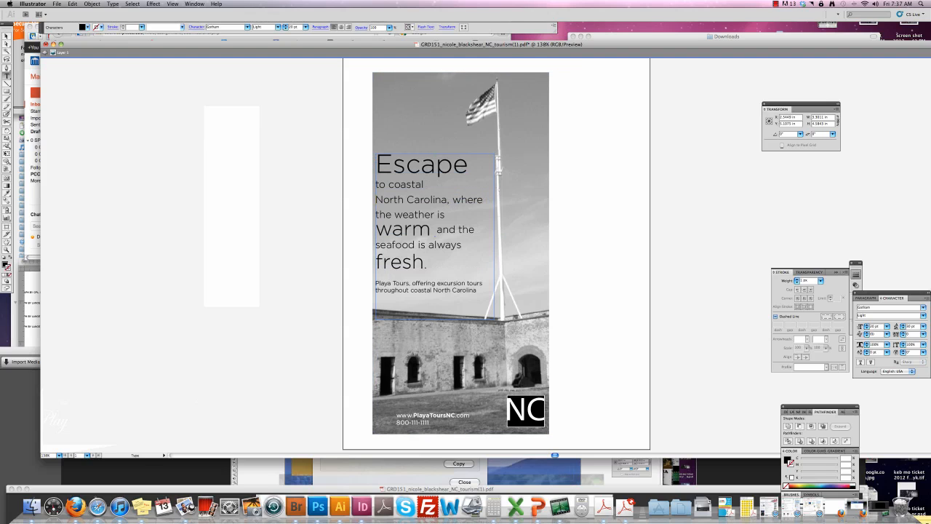
{"action": "left_click", "coordinate": [452, 200]}
{"action": "key", "text": "Return"}
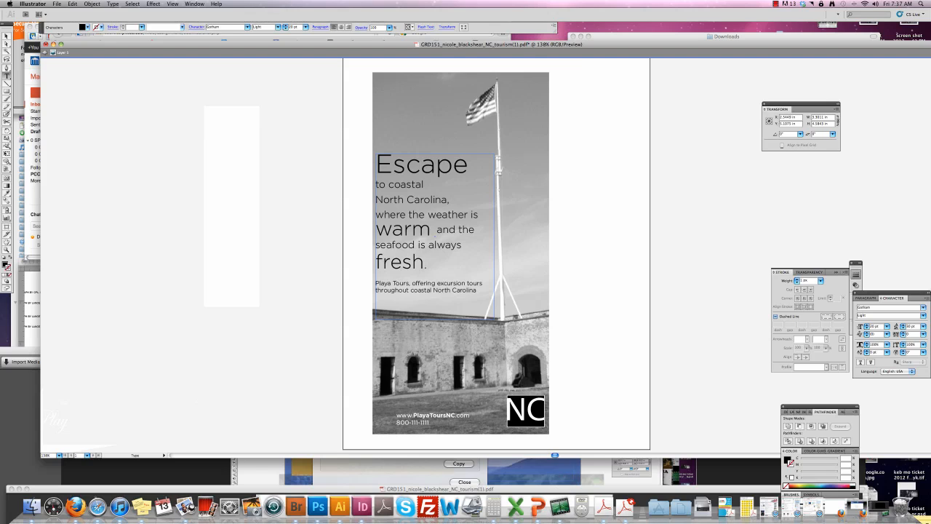
{"action": "left_click", "coordinate": [469, 216]}
{"action": "key", "text": "Return"}
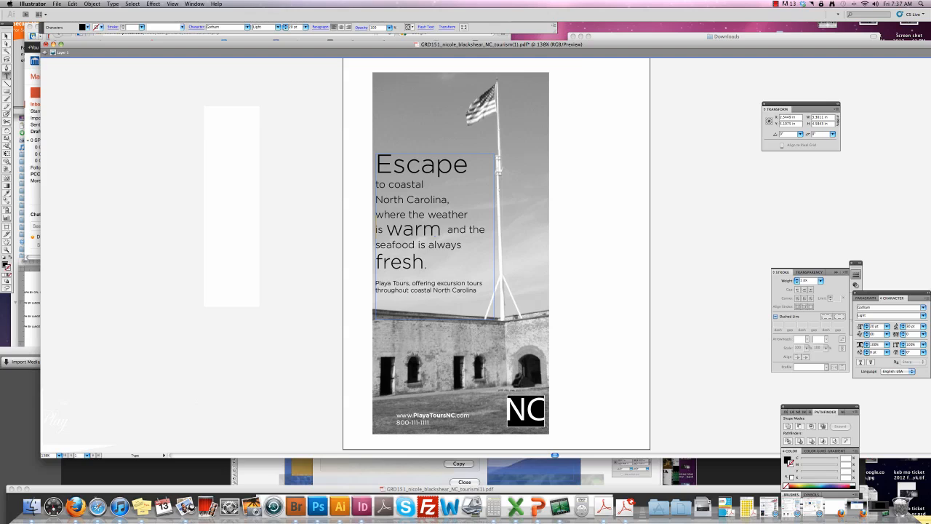
{"action": "left_click", "coordinate": [469, 229]}
{"action": "key", "text": "Return"}
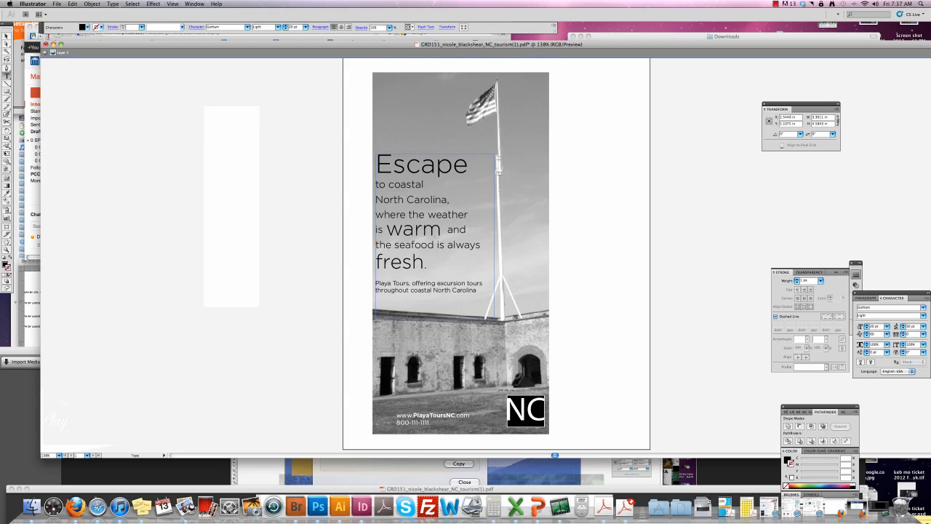
{"action": "left_click", "coordinate": [446, 245]}
{"action": "key", "text": "Return"}
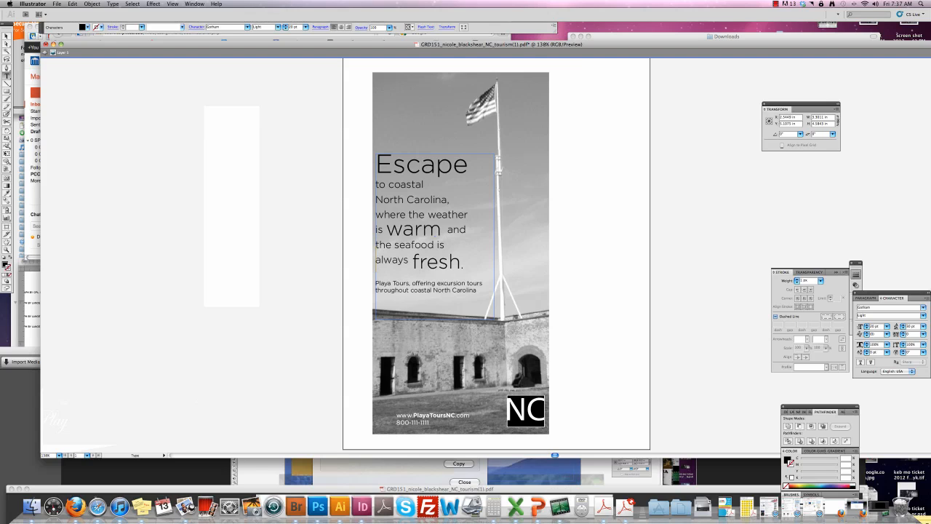
{"action": "left_click_drag", "start_coordinate": [465, 267], "coordinate": [375, 182]}
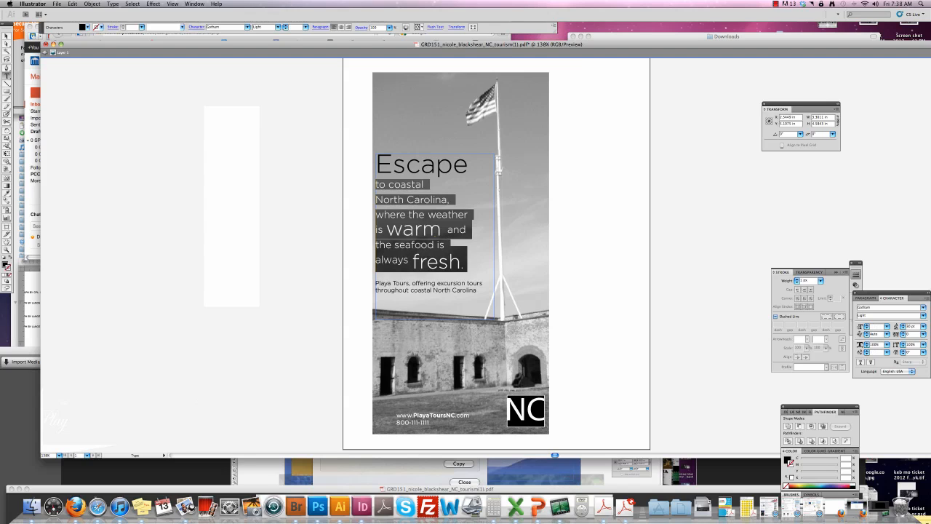
Increase the left indent of the copy lines beneath Escape in the Paragraph panel.
{"action": "left_click", "coordinate": [865, 298]}
{"action": "left_click", "coordinate": [866, 316]}
{"action": "left_click", "coordinate": [866, 315]}
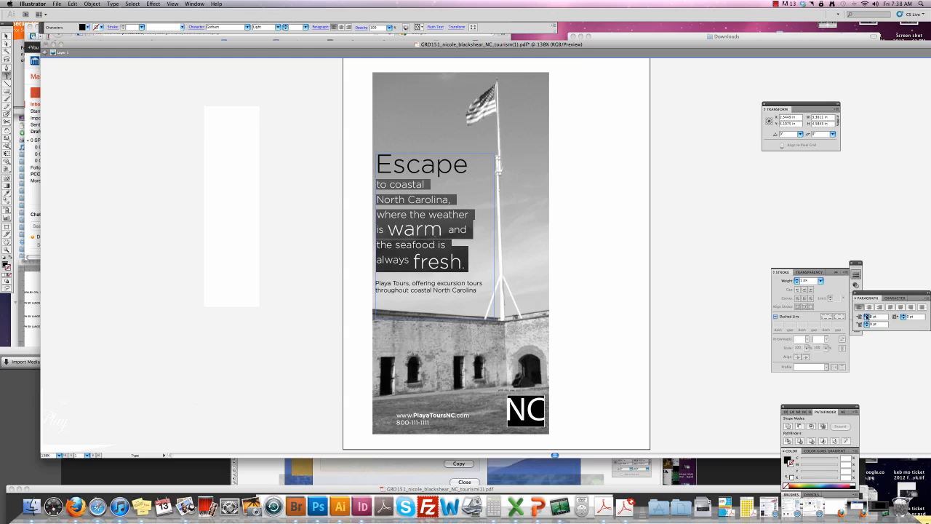
{"action": "left_click", "coordinate": [866, 315]}
{"action": "left_click", "coordinate": [866, 316]}
{"action": "left_click", "coordinate": [865, 316]}
{"action": "left_click", "coordinate": [866, 316]}
{"action": "left_click", "coordinate": [866, 316]}
{"action": "left_click", "coordinate": [866, 316]}
{"action": "left_click", "coordinate": [867, 316]}
{"action": "left_click", "coordinate": [866, 316]}
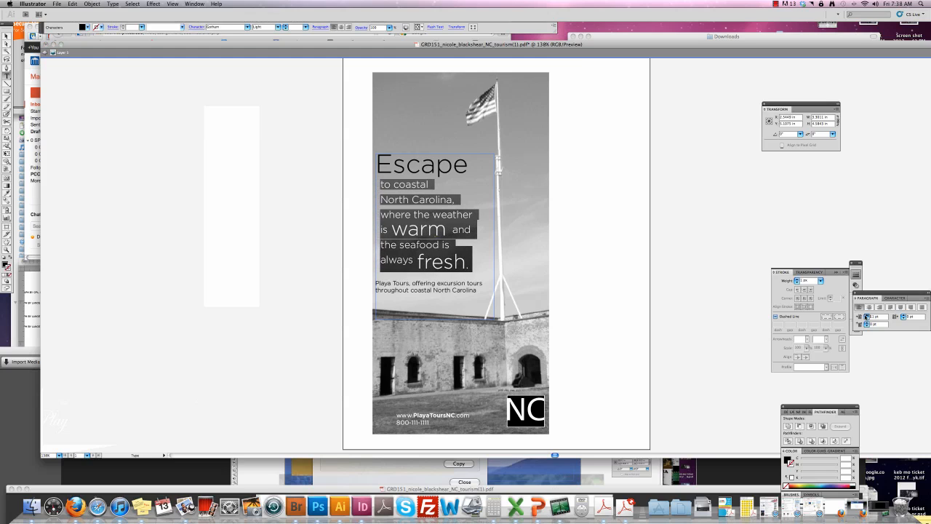
{"action": "left_click", "coordinate": [866, 315]}
{"action": "left_click", "coordinate": [866, 316]}
{"action": "left_click", "coordinate": [866, 316]}
{"action": "left_click", "coordinate": [867, 316]}
{"action": "left_click", "coordinate": [867, 316]}
{"action": "left_click", "coordinate": [866, 316]}
{"action": "left_click", "coordinate": [866, 316]}
{"action": "left_click", "coordinate": [866, 316]}
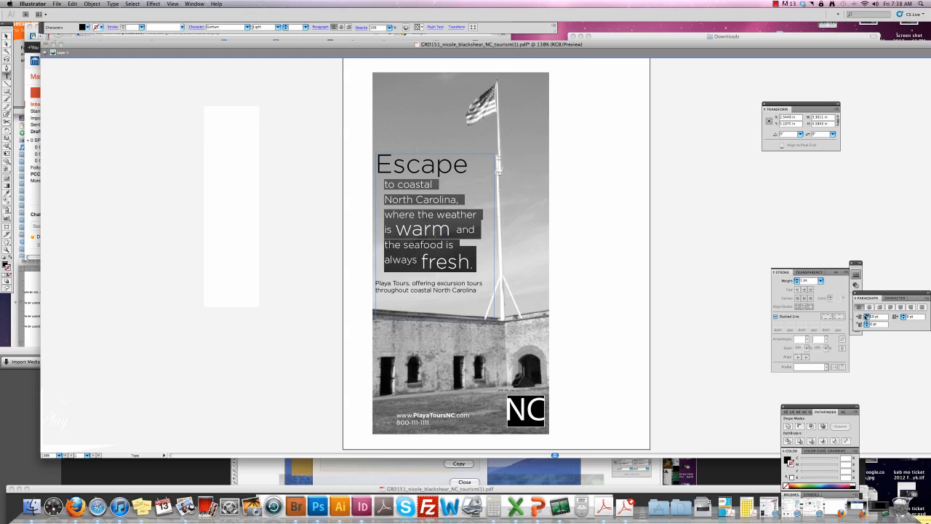
{"action": "left_click", "coordinate": [867, 316]}
{"action": "key", "text": "Escape"}
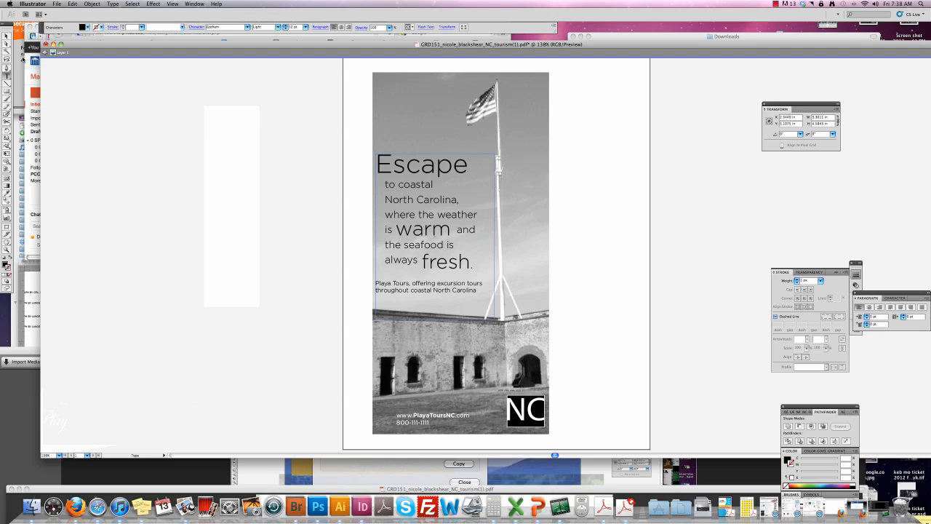
Nudge the headline text frame slightly right, undoing an accidental deletion of everything.
{"action": "left_click", "coordinate": [6, 37]}
{"action": "left_click_drag", "start_coordinate": [449, 234], "coordinate": [455, 235]}
{"action": "key", "text": "cmd+a"}
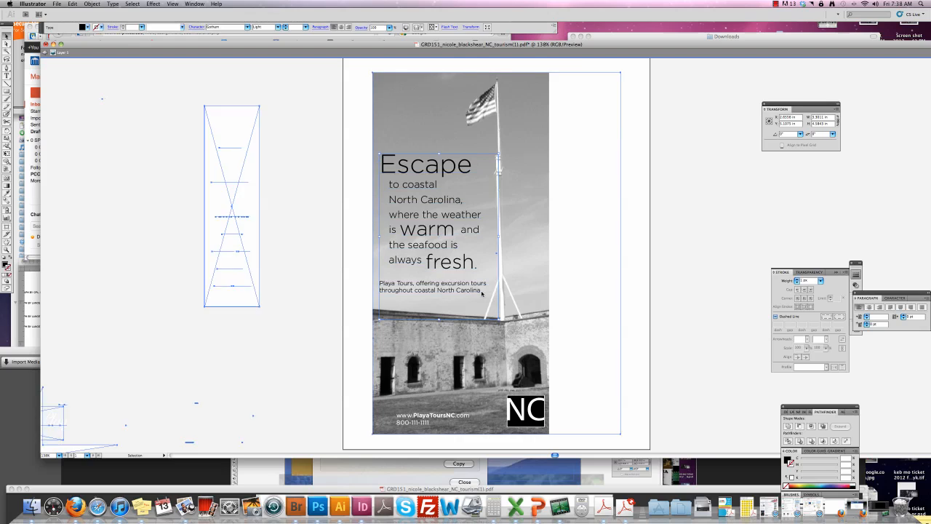
{"action": "key", "text": "BackSpace"}
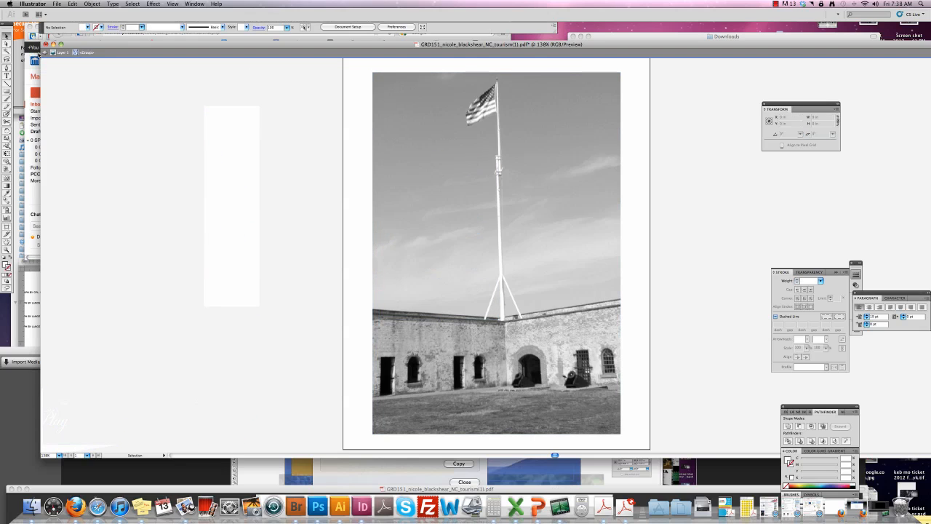
{"action": "key", "text": "super+z"}
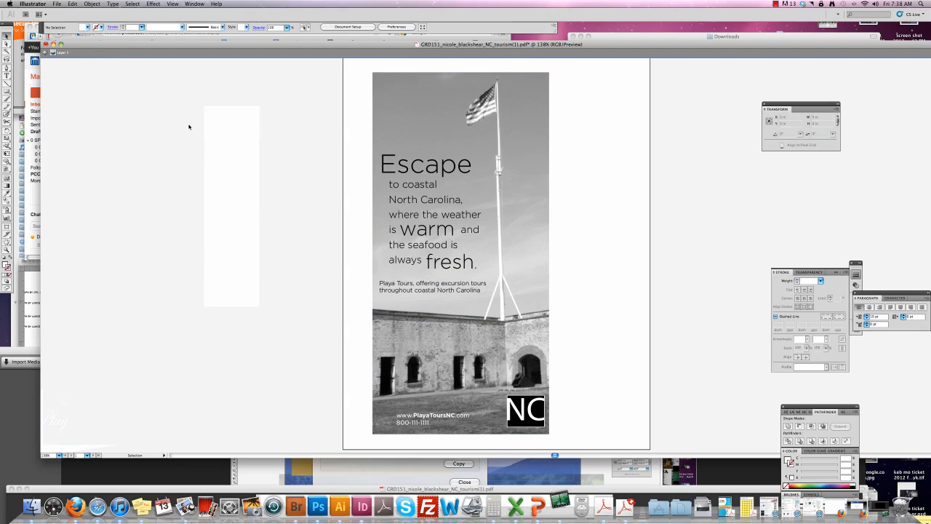
Indent the two-line Playa Tours tagline to the right to line up with the headline.
{"action": "double_click", "coordinate": [397, 284]}
{"action": "left_click_drag", "start_coordinate": [379, 283], "coordinate": [480, 290]}
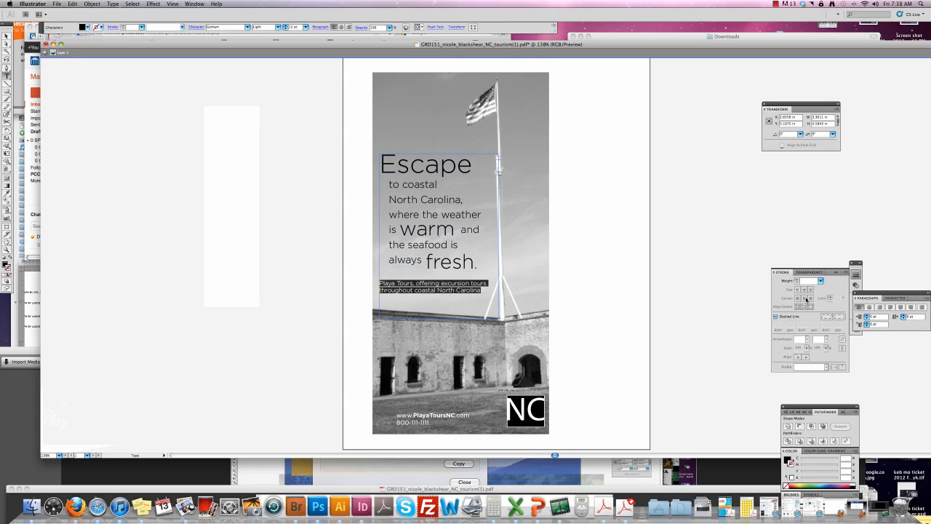
{"action": "left_click", "coordinate": [866, 315]}
{"action": "left_click", "coordinate": [867, 314]}
{"action": "left_click", "coordinate": [866, 315]}
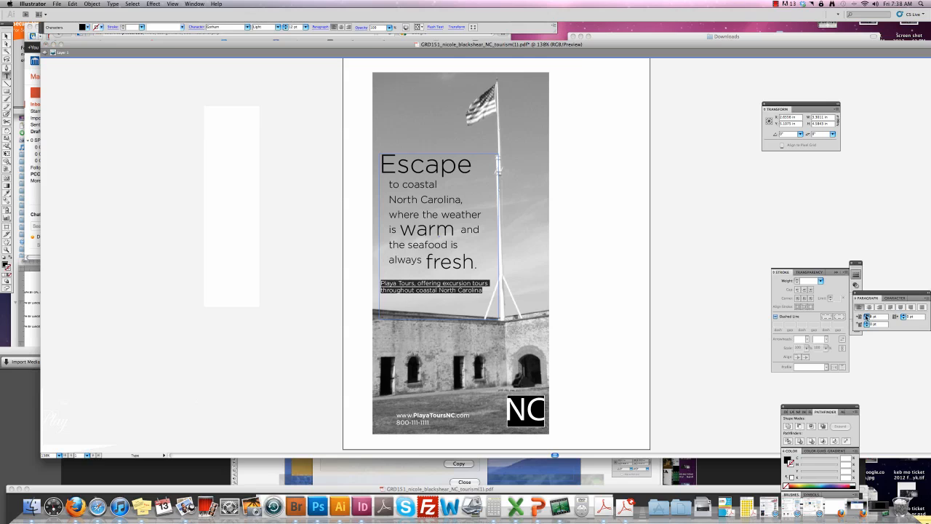
{"action": "left_click", "coordinate": [867, 315]}
{"action": "left_click", "coordinate": [866, 315]}
{"action": "left_click", "coordinate": [866, 314]}
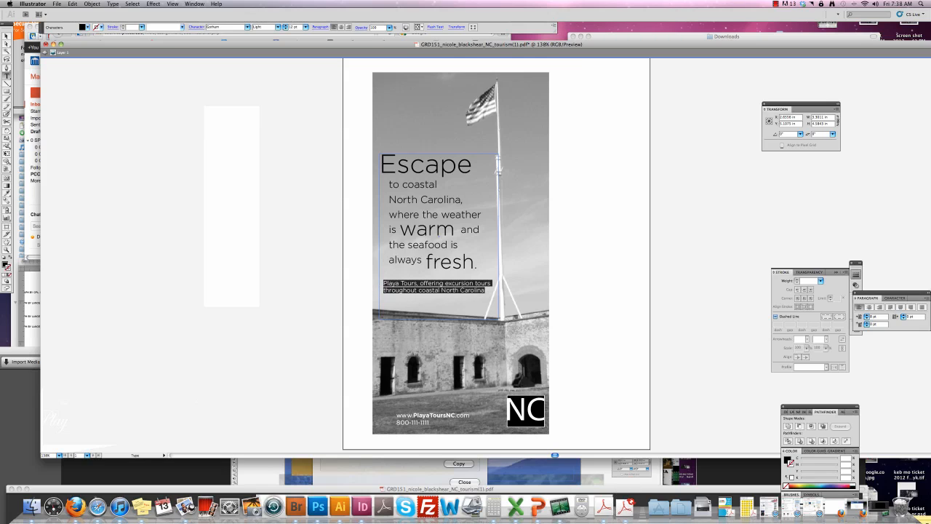
{"action": "key", "text": "Escape"}
{"action": "left_click", "coordinate": [201, 140]}
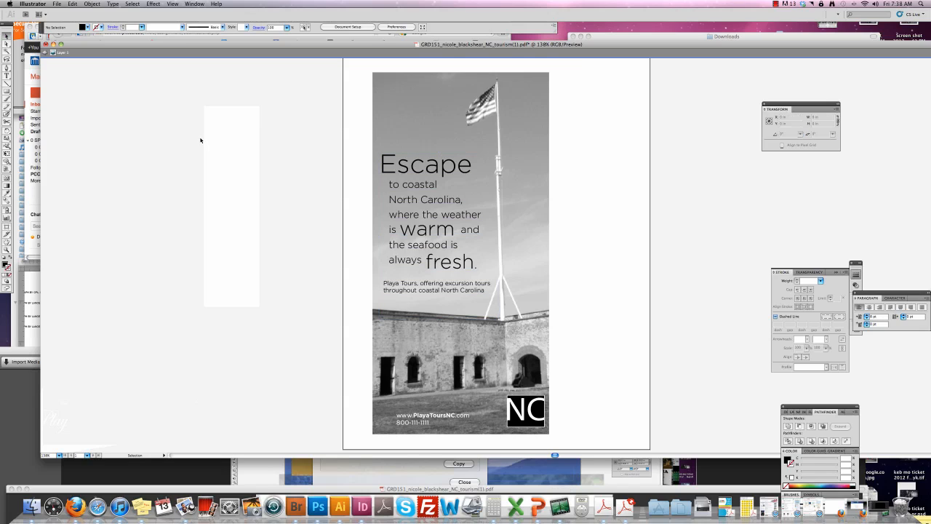